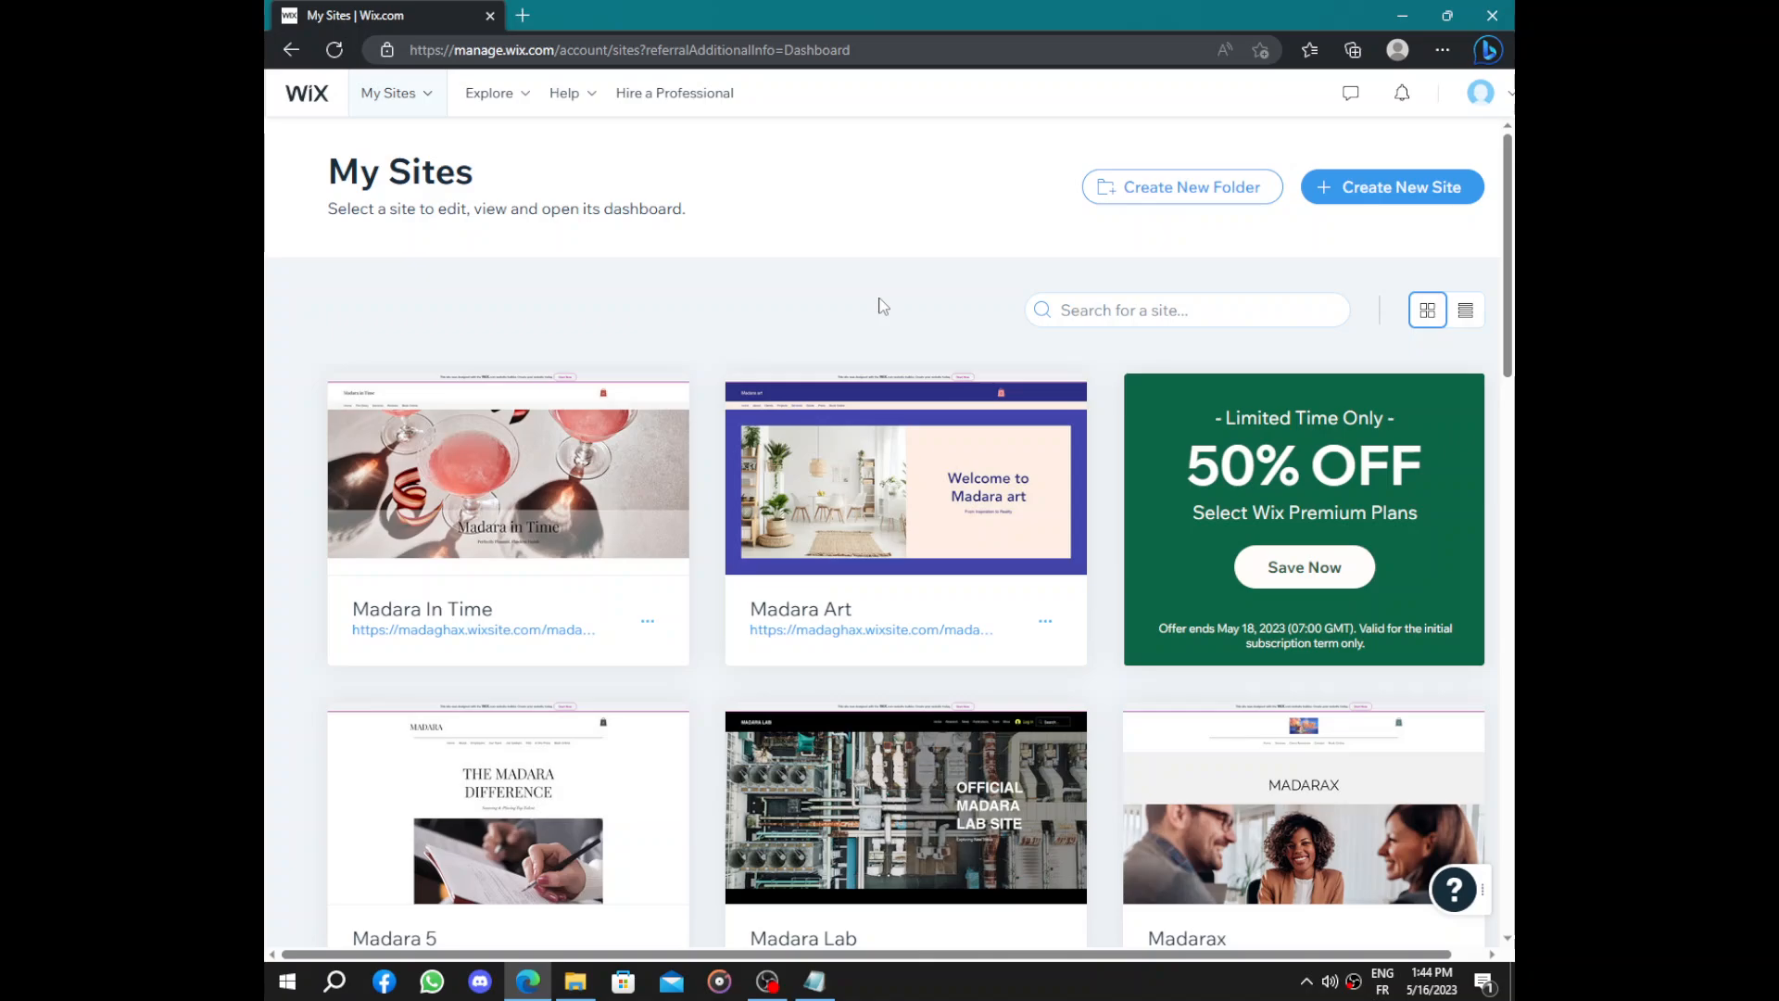
# Start creating a new site and search the website types for "real estate"
pyautogui.click(1409, 185)
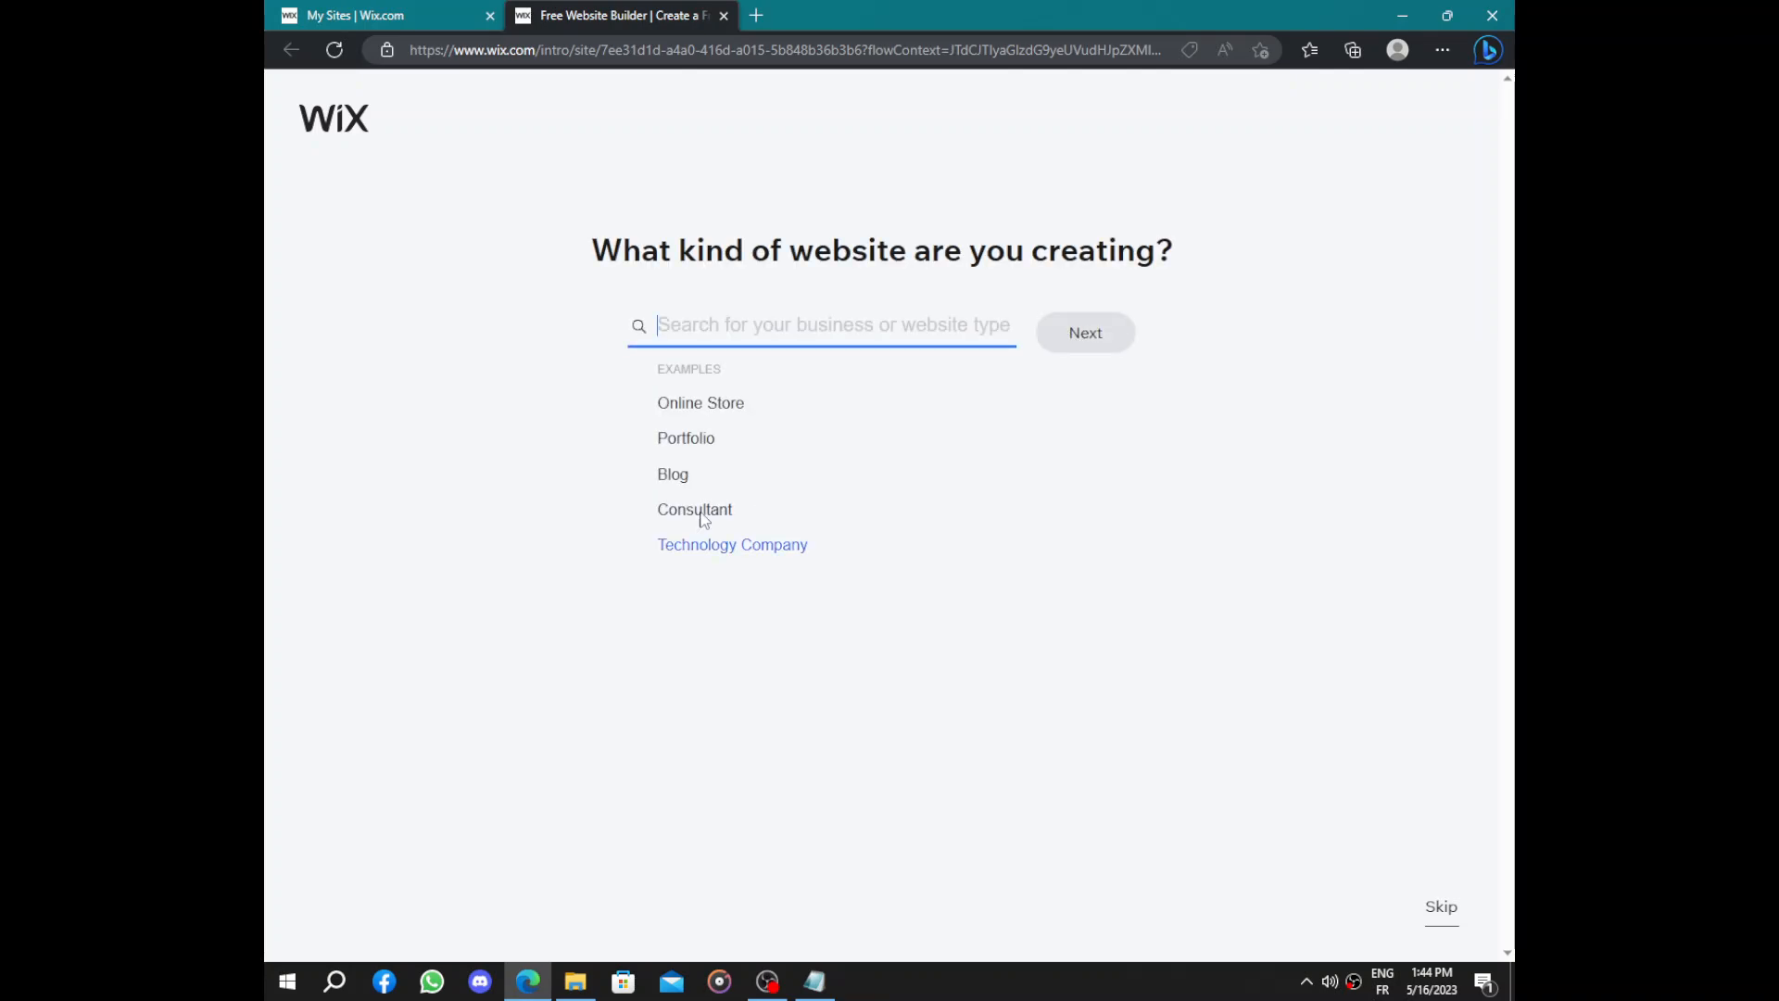
pyautogui.moveTo(515, 244); pyautogui.dragTo(1205, 250)
pyautogui.click(1207, 252)
pyautogui.click(854, 336)
pyautogui.write('reza')
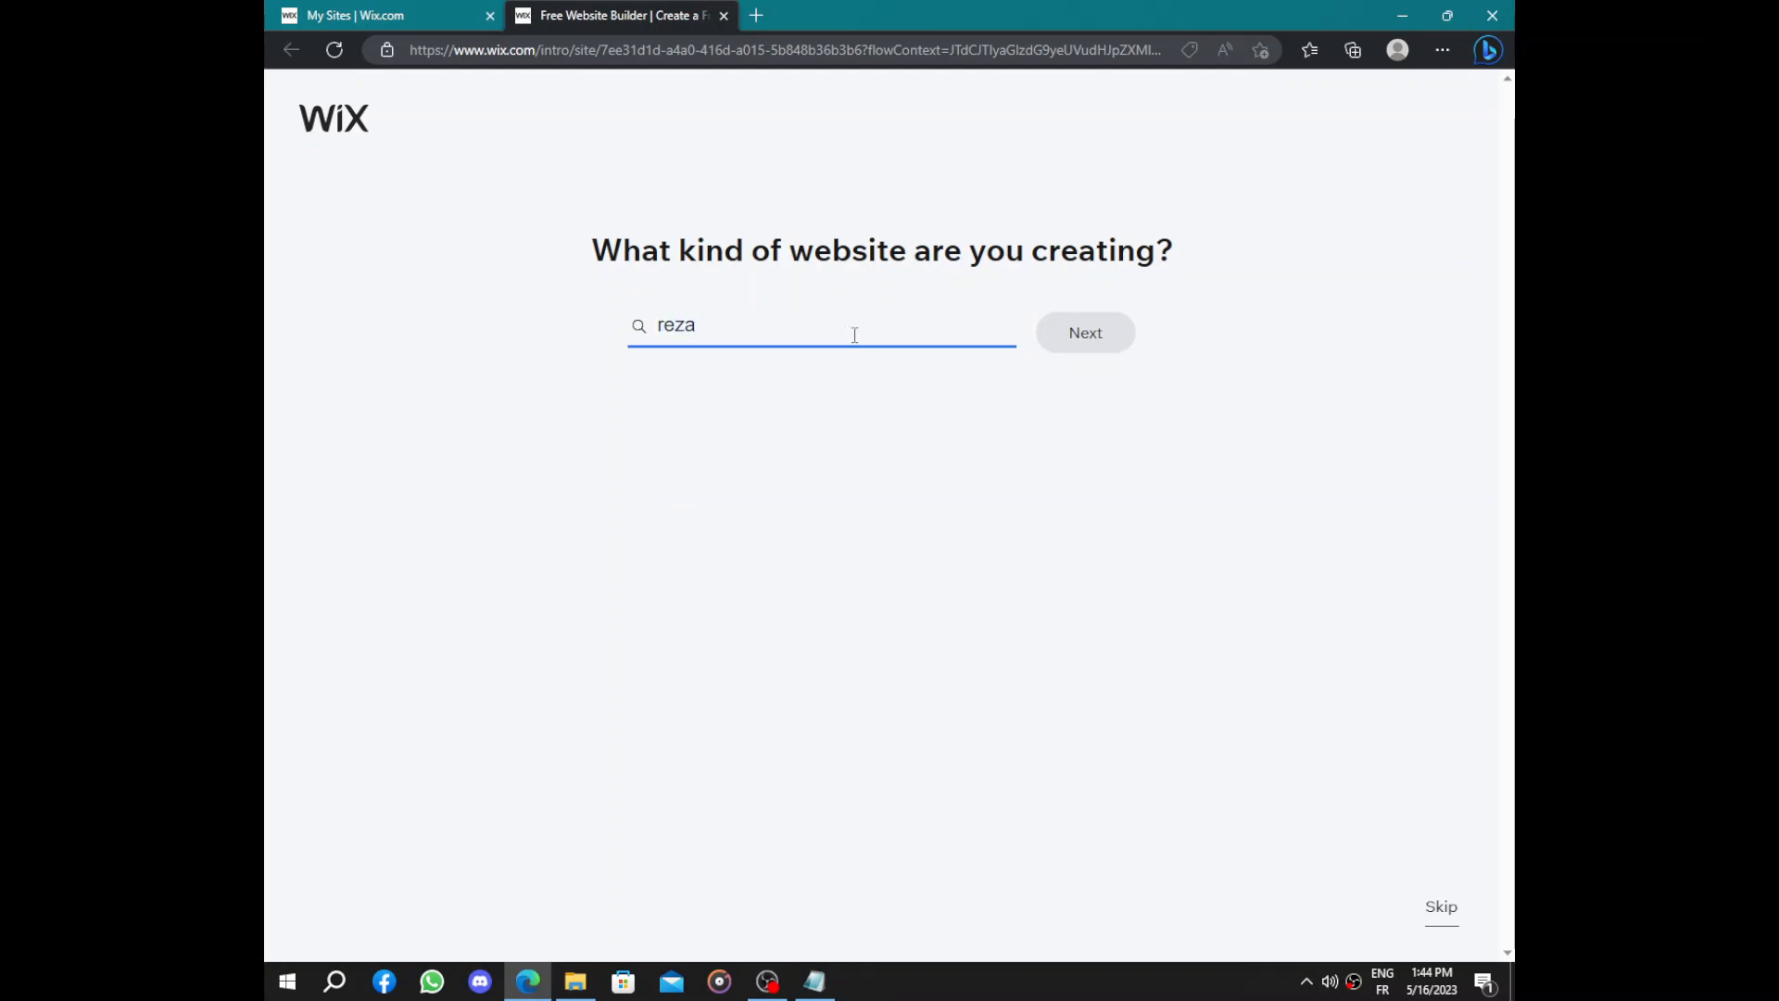
pyautogui.press('BackSpace')
pyautogui.press('BackSpace')
pyautogui.write('al ')
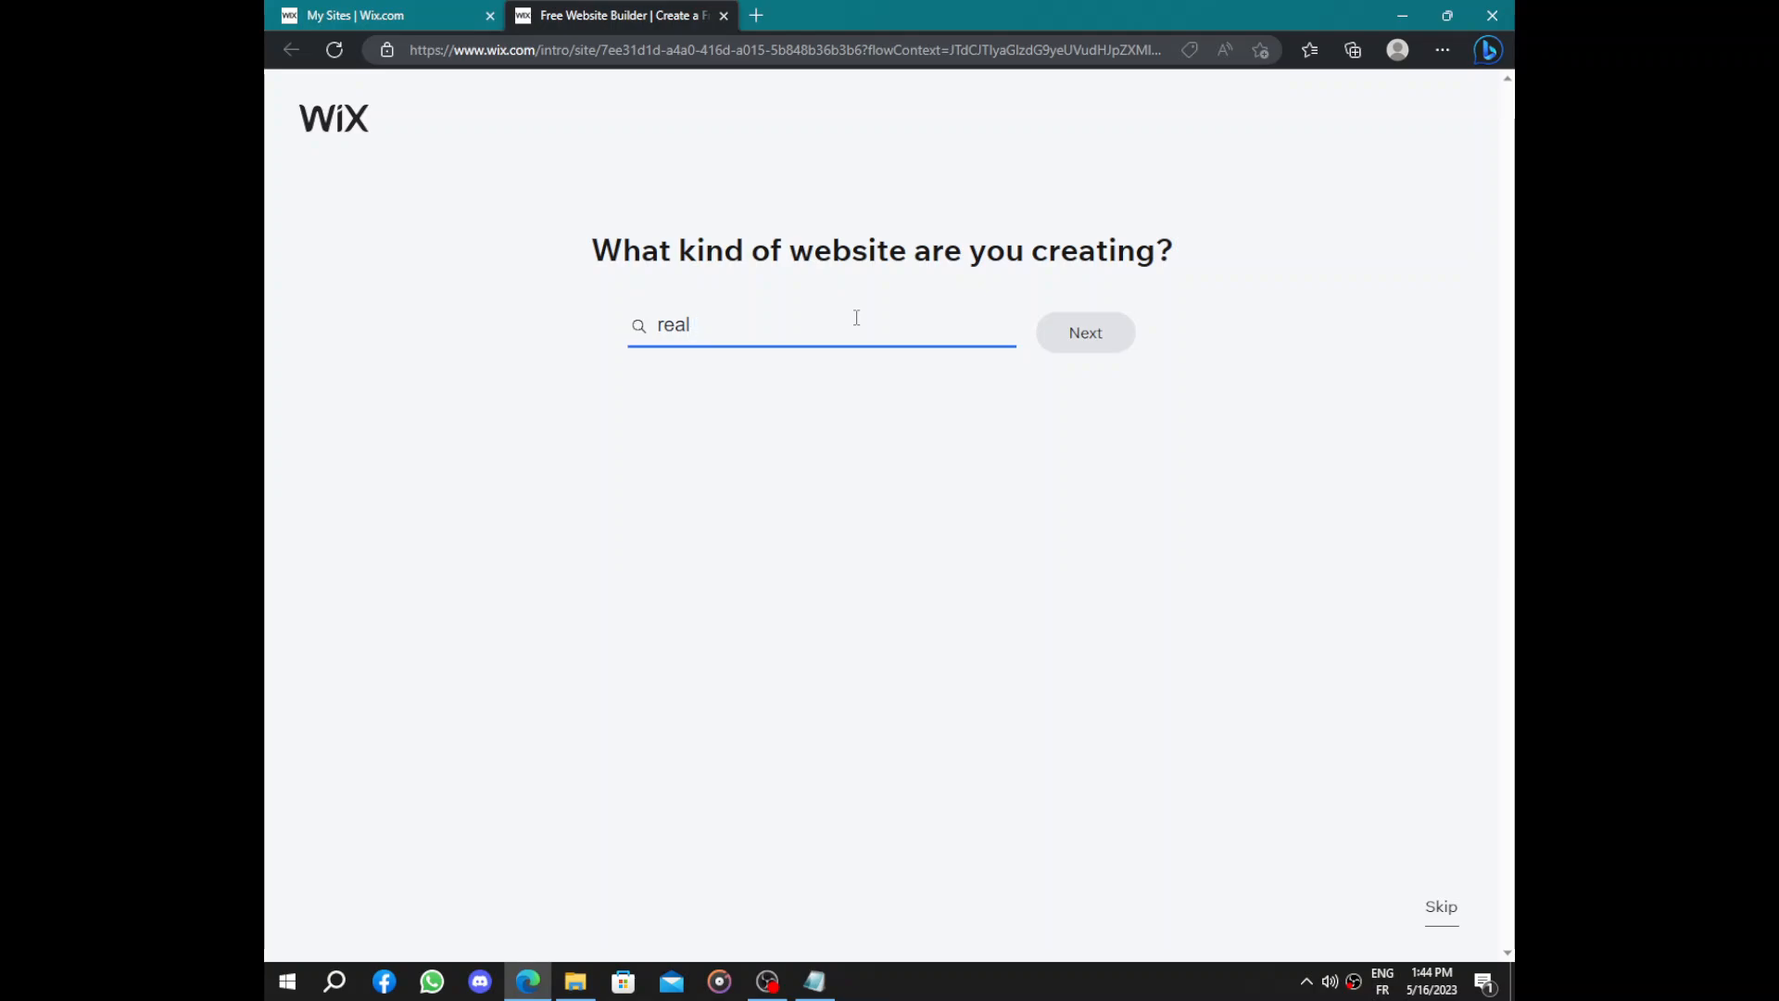
pyautogui.write('estate')
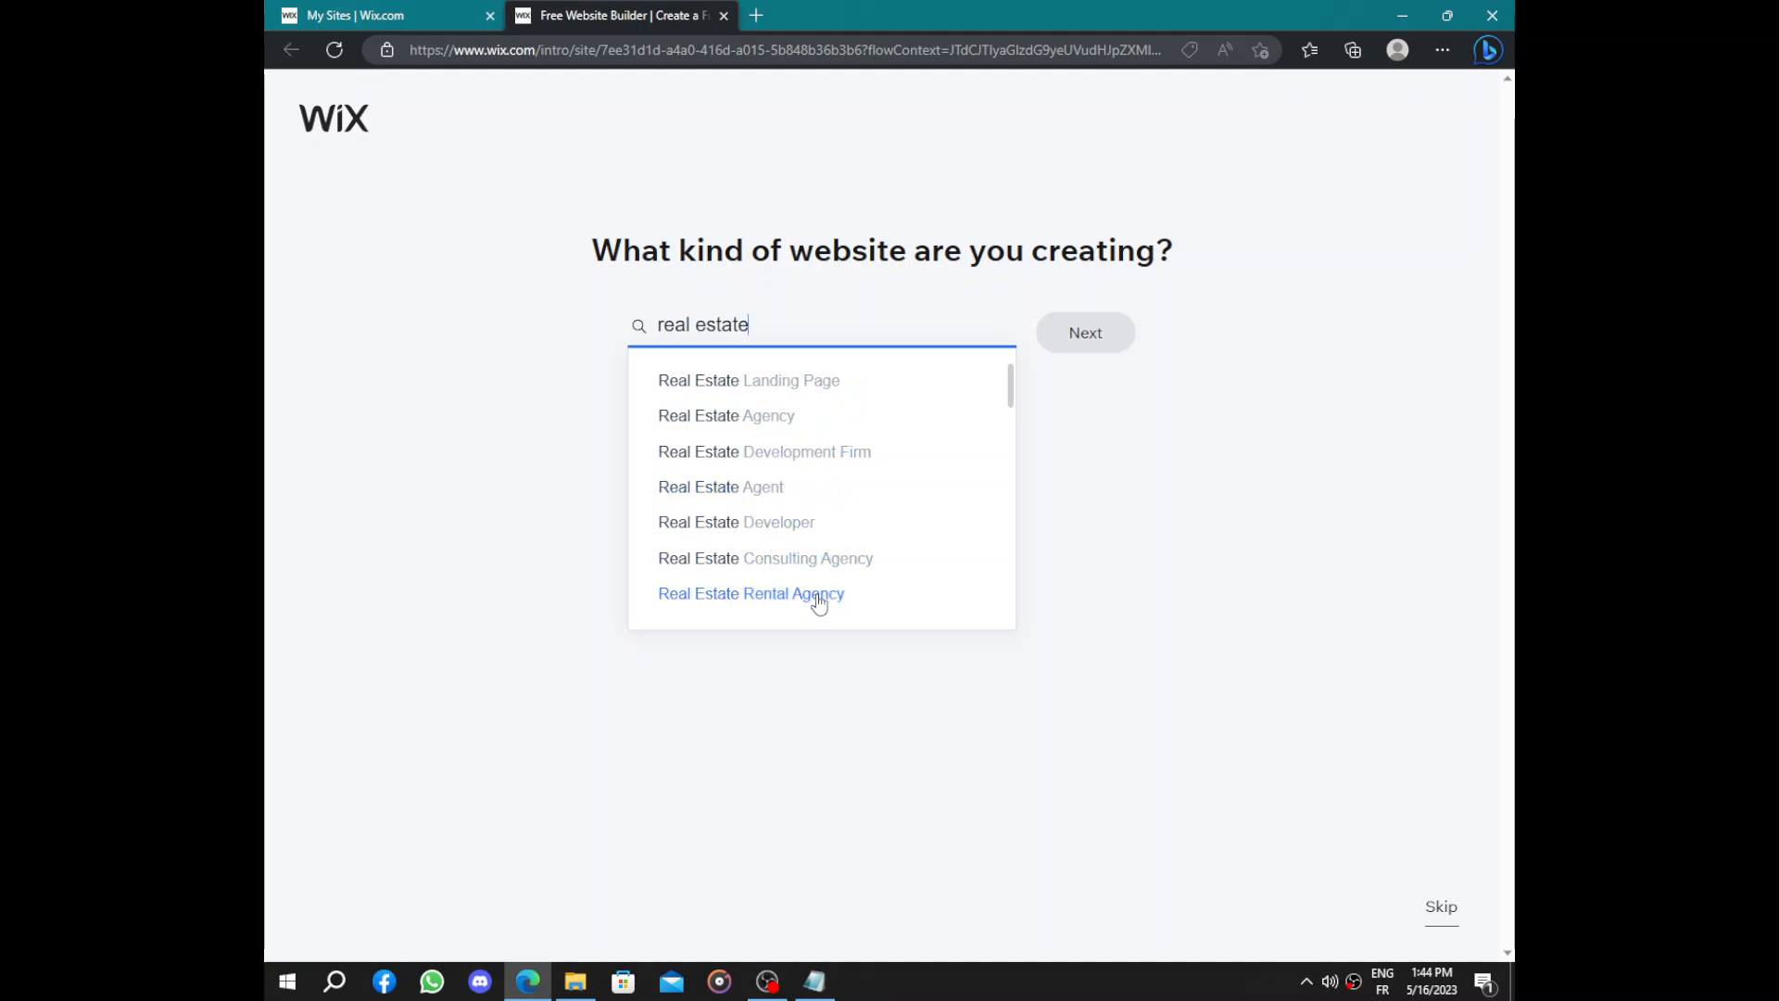
# Choose Real Estate Agency as the website type and continue
pyautogui.scroll(-2, 806, 530)
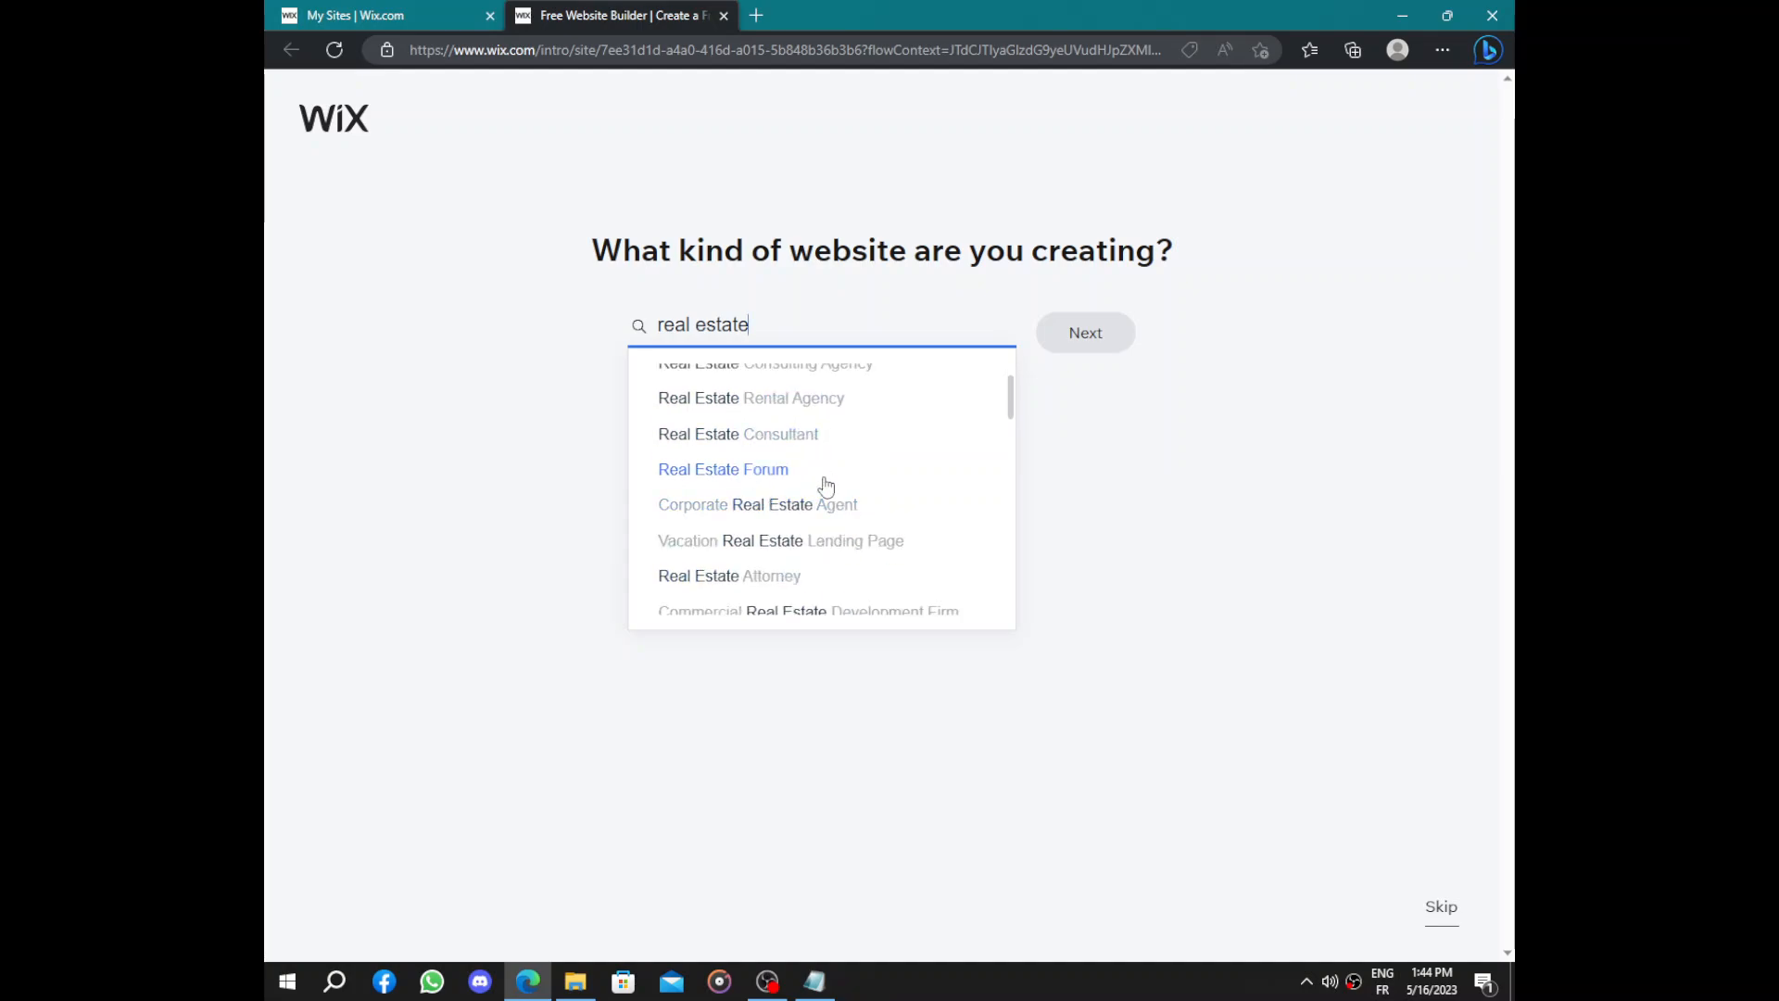
pyautogui.scroll(-1, 822, 485)
pyautogui.scroll(-2, 825, 487)
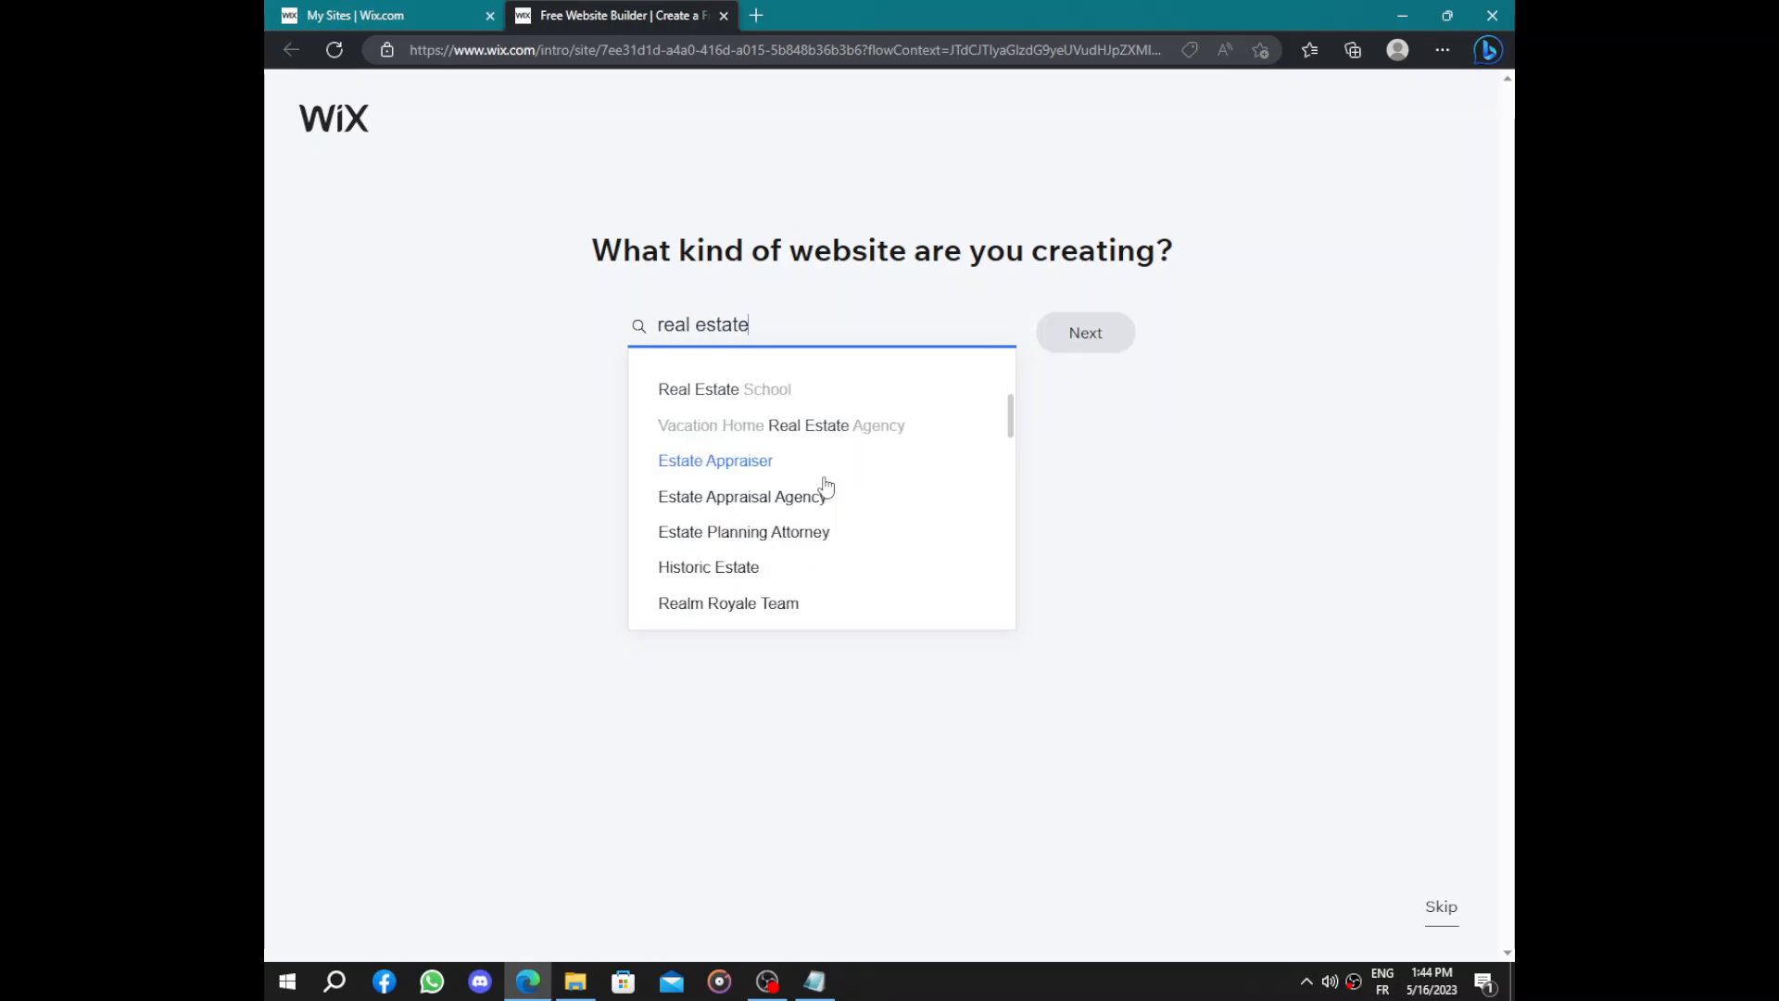
pyautogui.scroll(5, 824, 486)
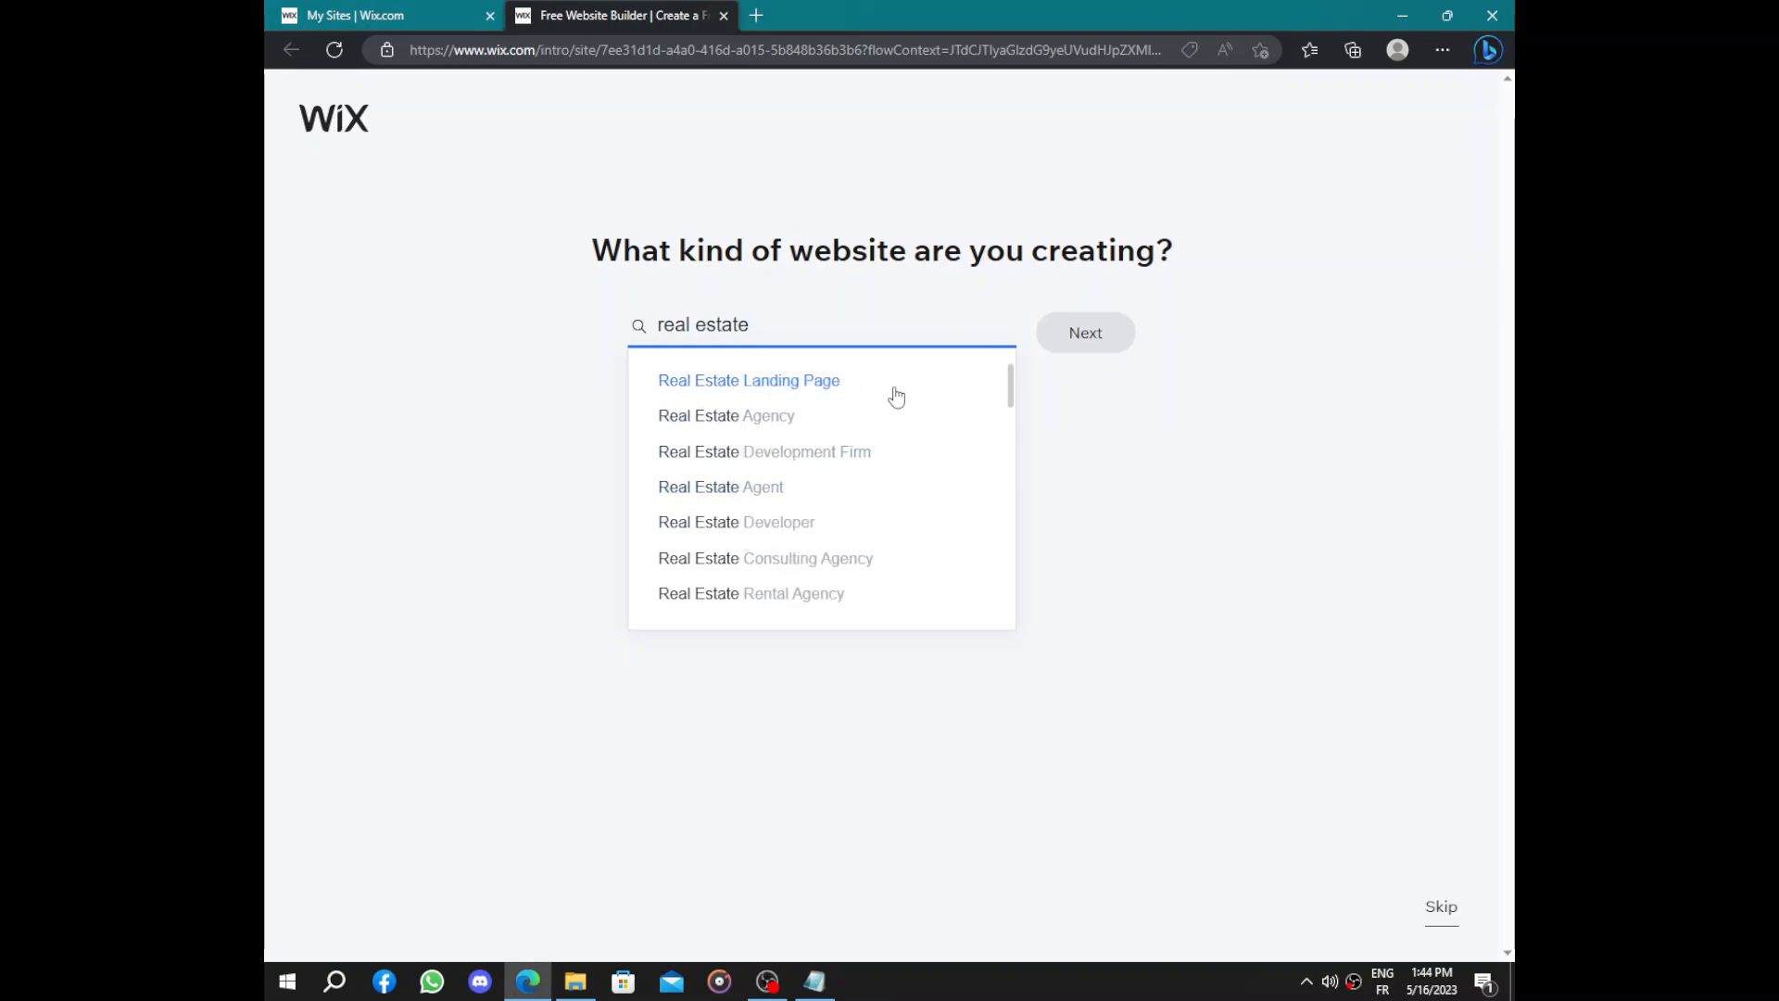
pyautogui.click(792, 422)
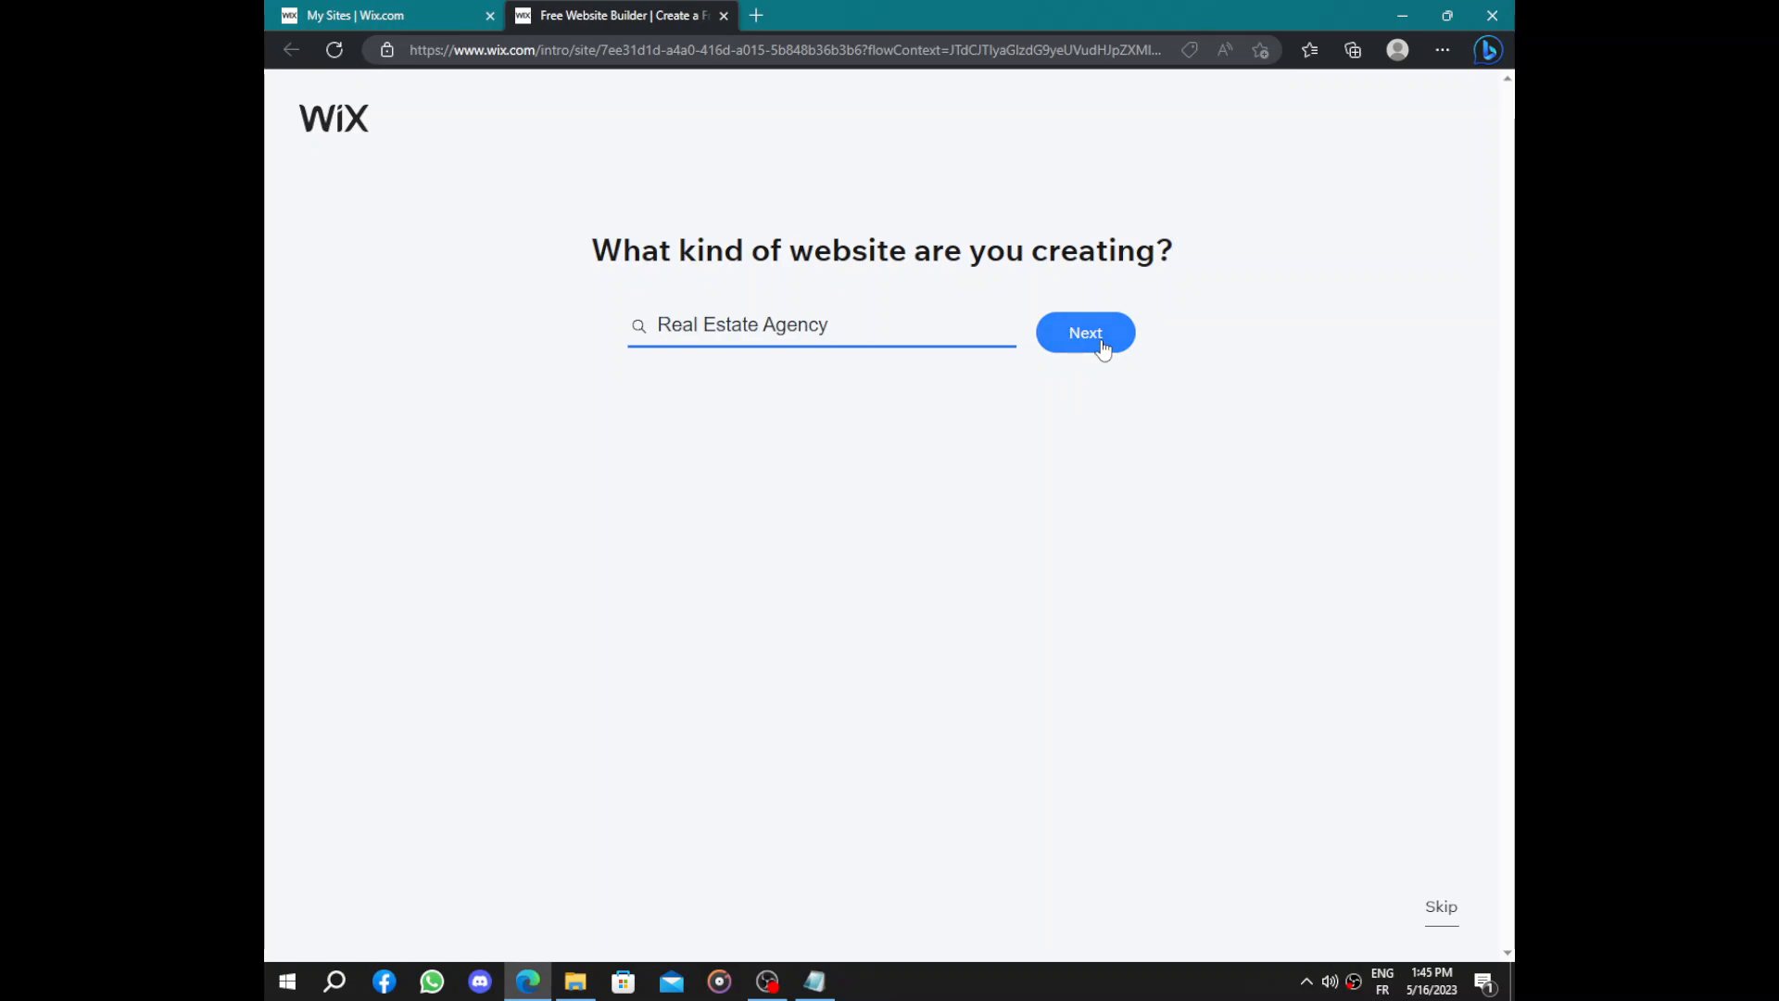
pyautogui.click(1102, 347)
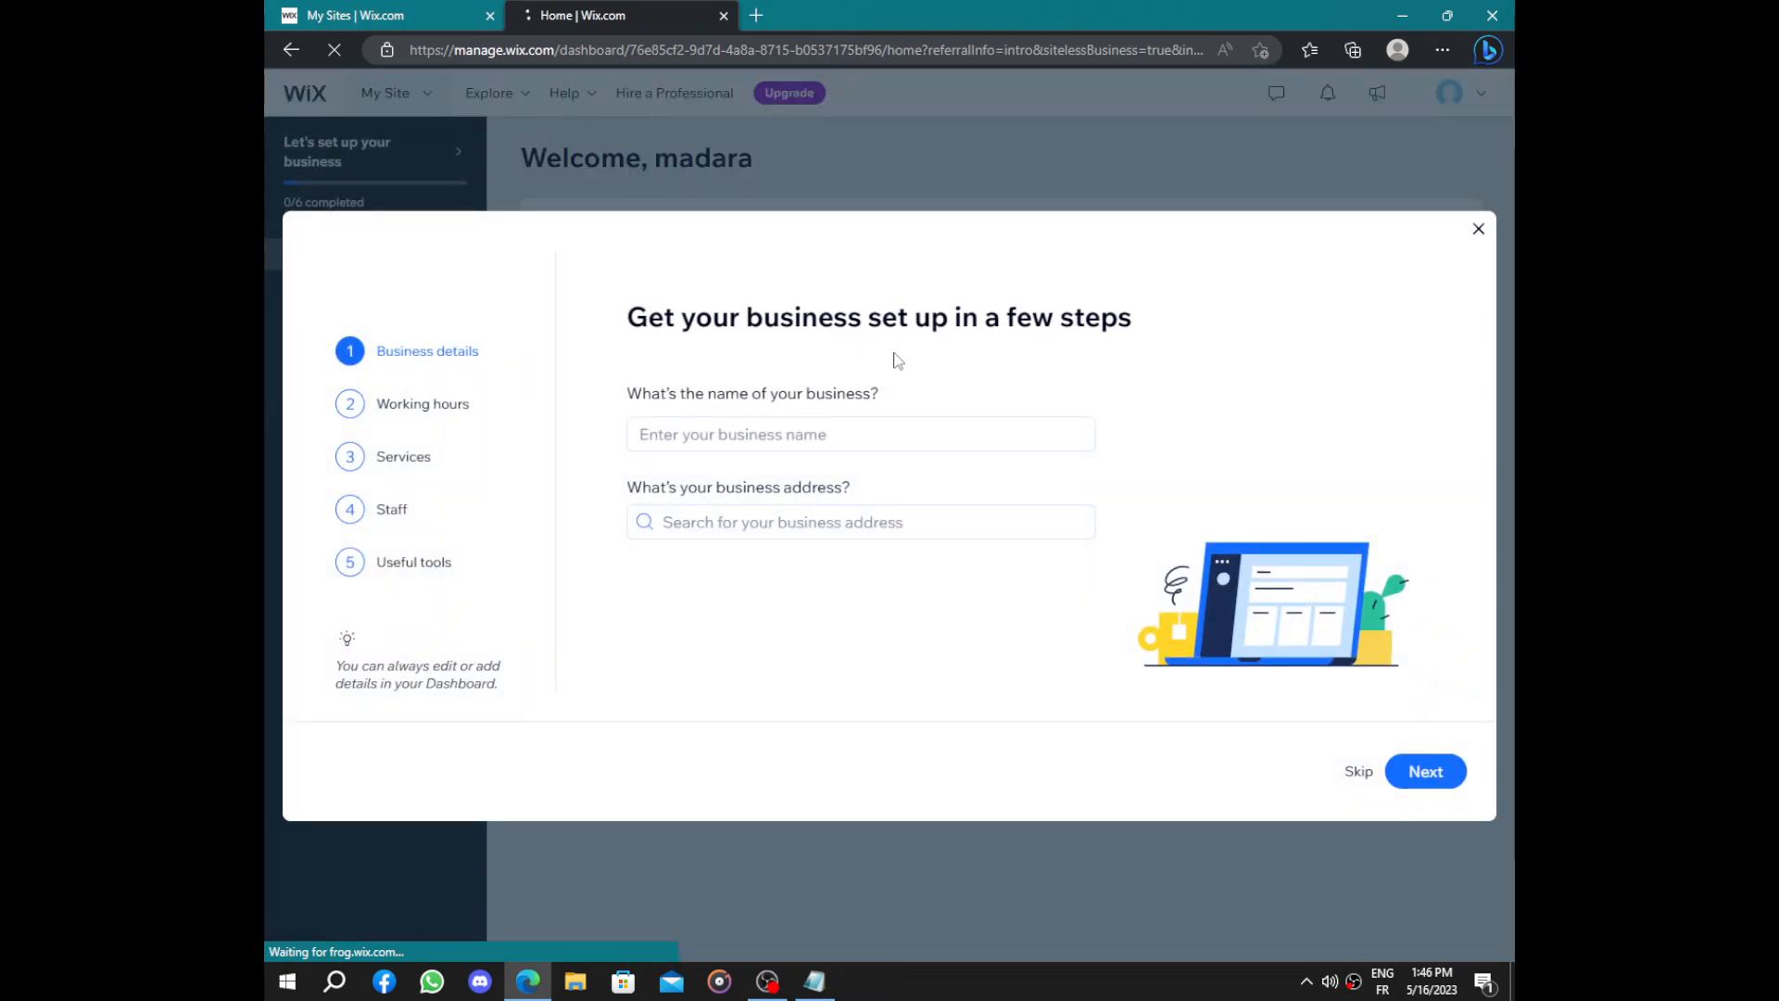
# Enter "Madara" as the business name, leave the address blank and continue to the working hours
pyautogui.click(896, 433)
pyautogui.write('M')
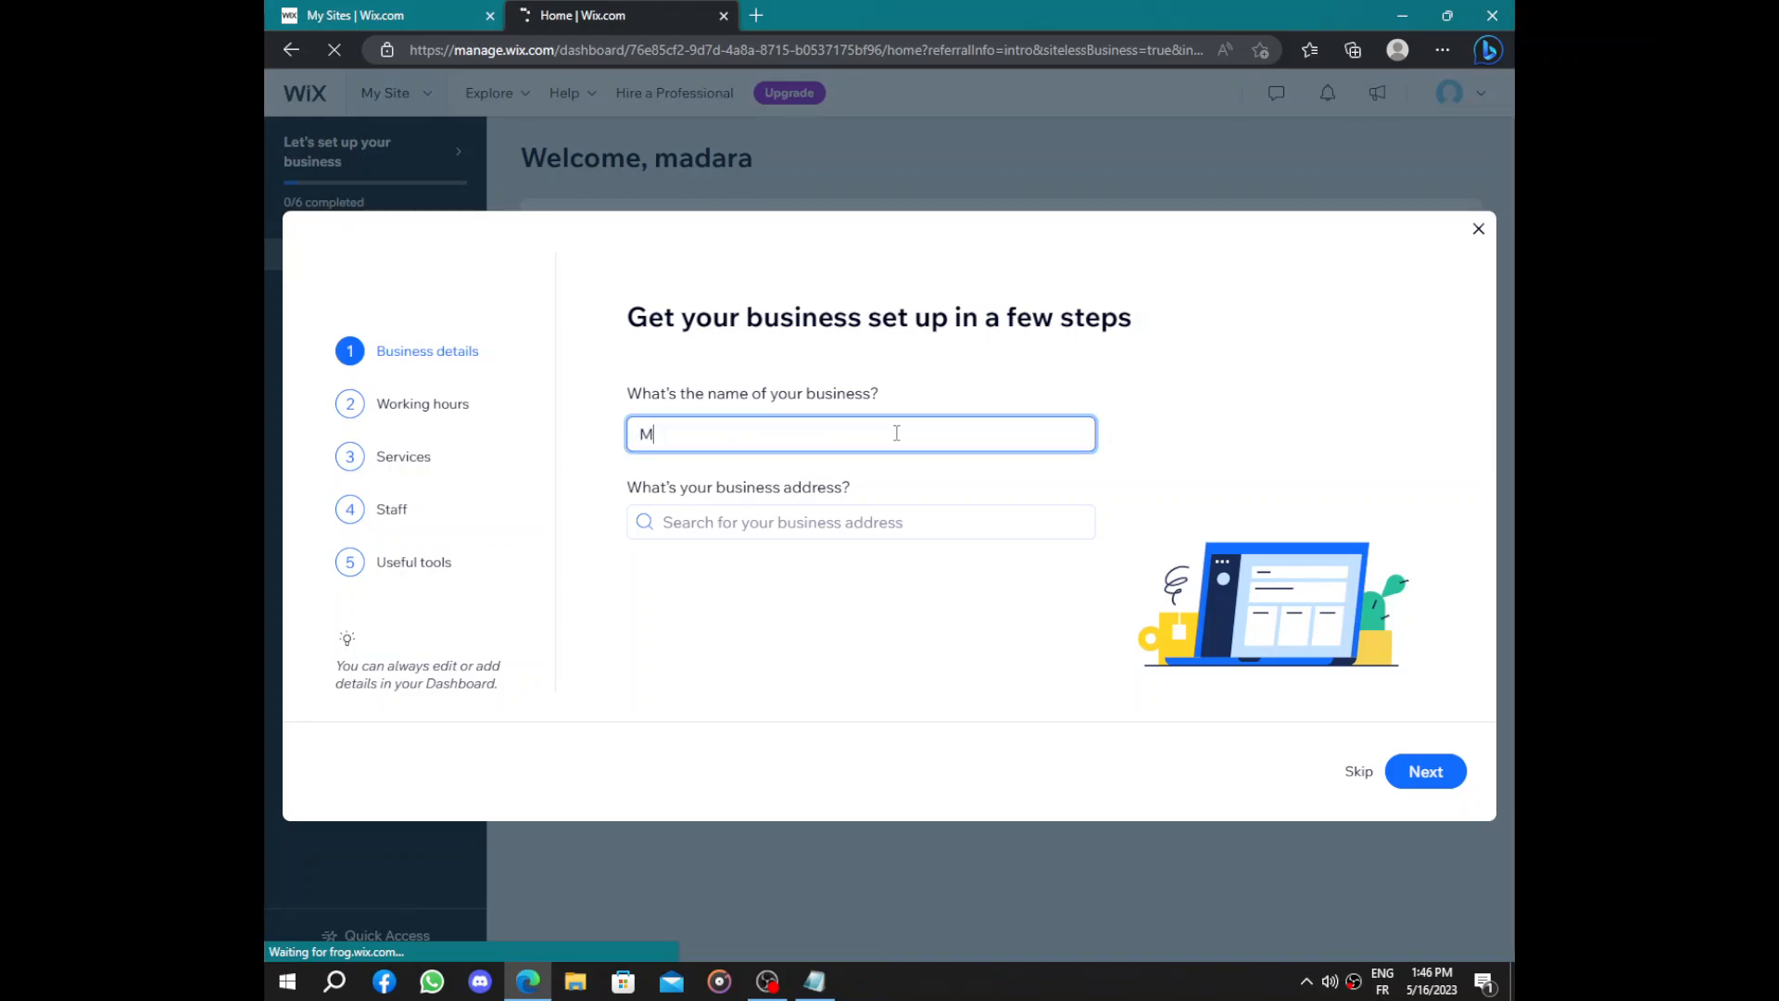
pyautogui.write('adara')
pyautogui.click(741, 524)
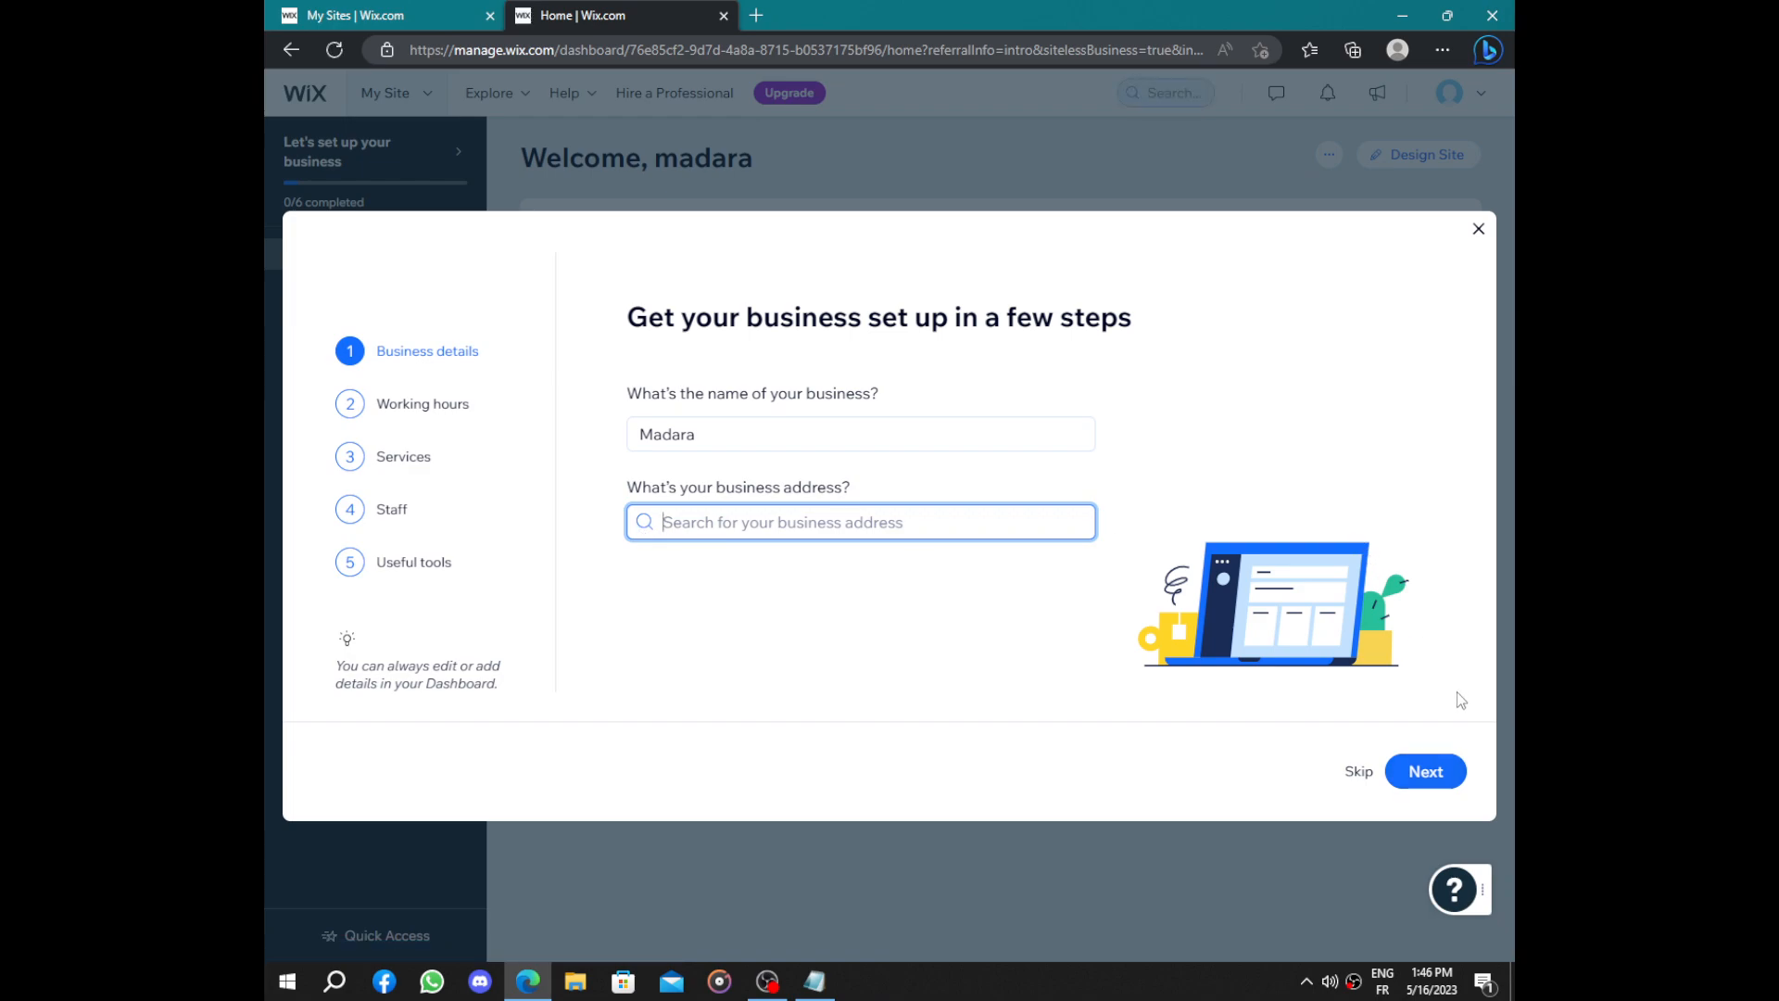
pyautogui.click(1426, 771)
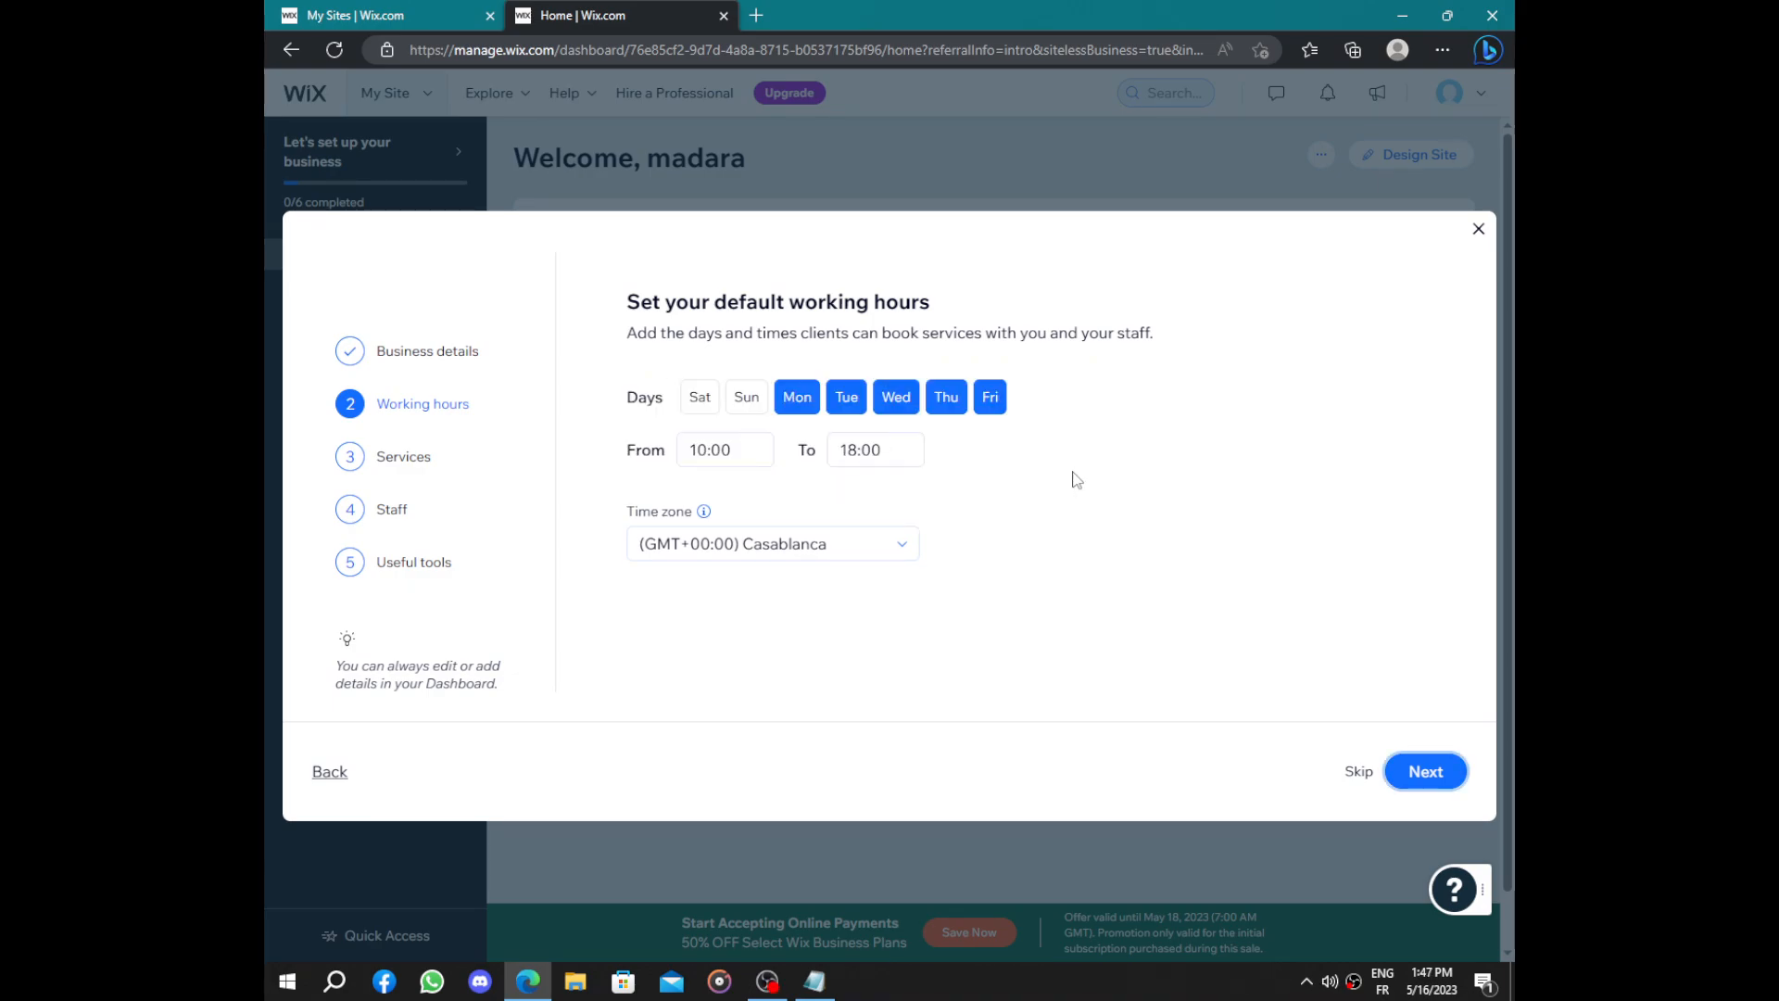
# Keep the default working days, hours and time zone, and continue to the services
pyautogui.moveTo(584, 312); pyautogui.dragTo(1082, 413)
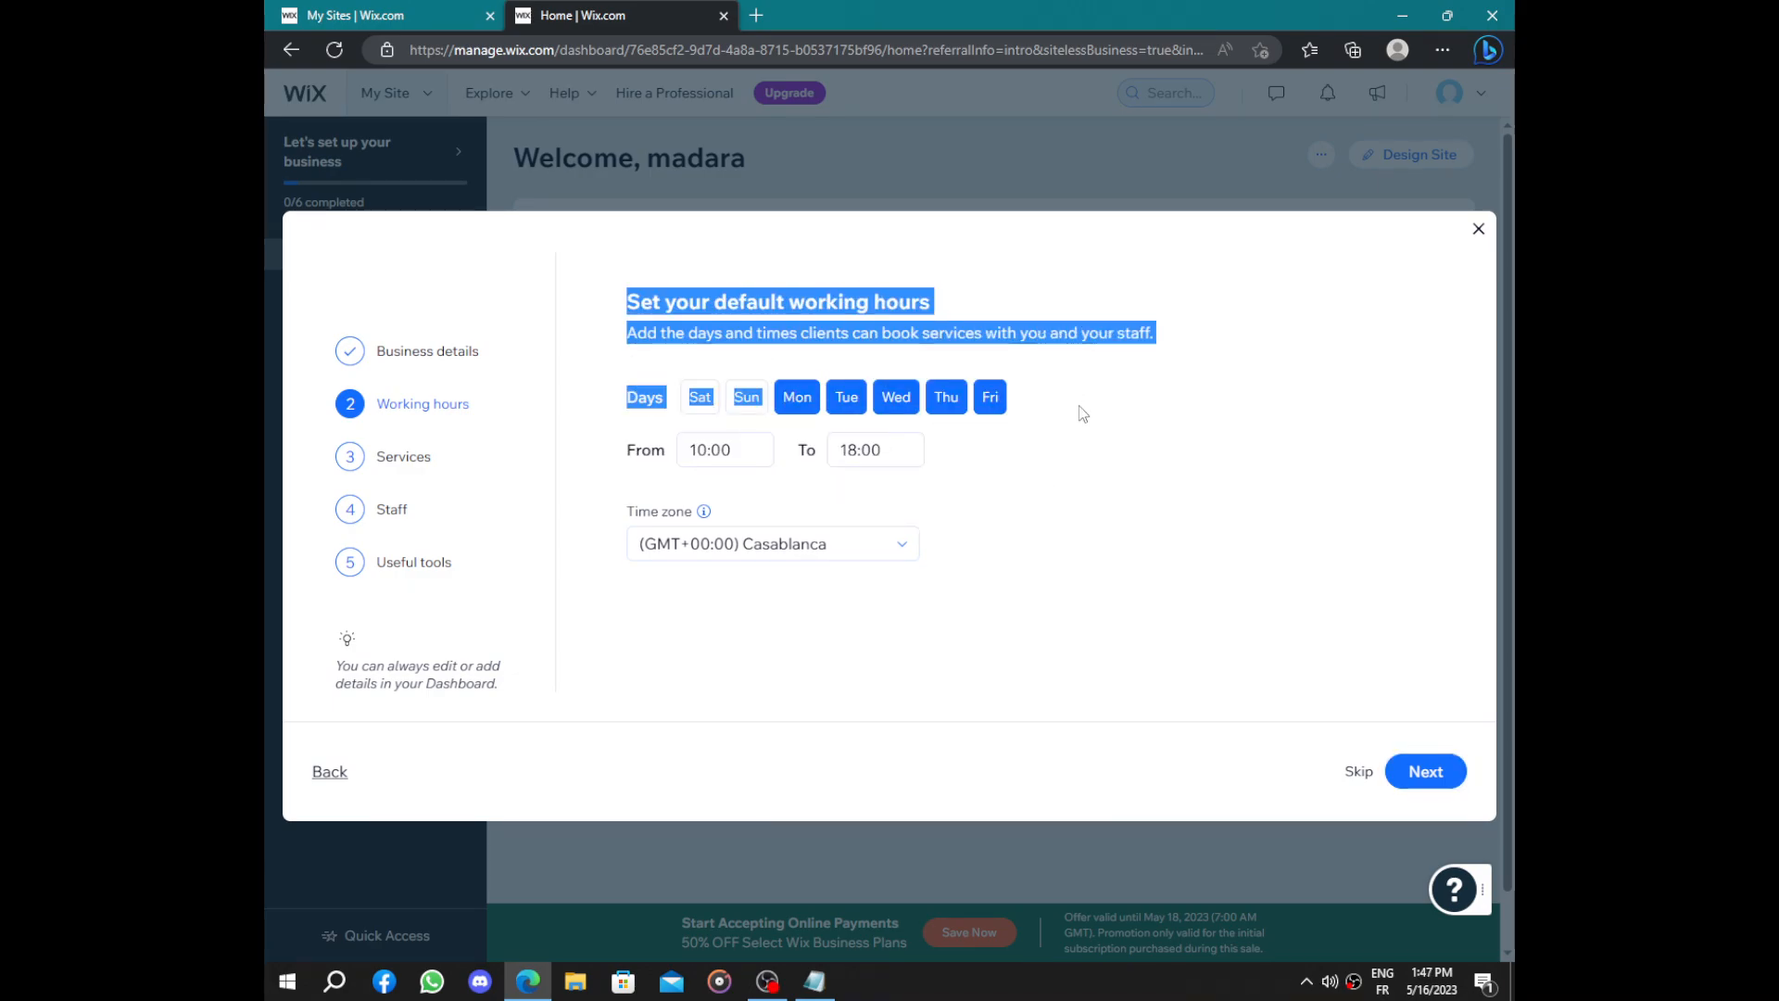
pyautogui.click(1080, 406)
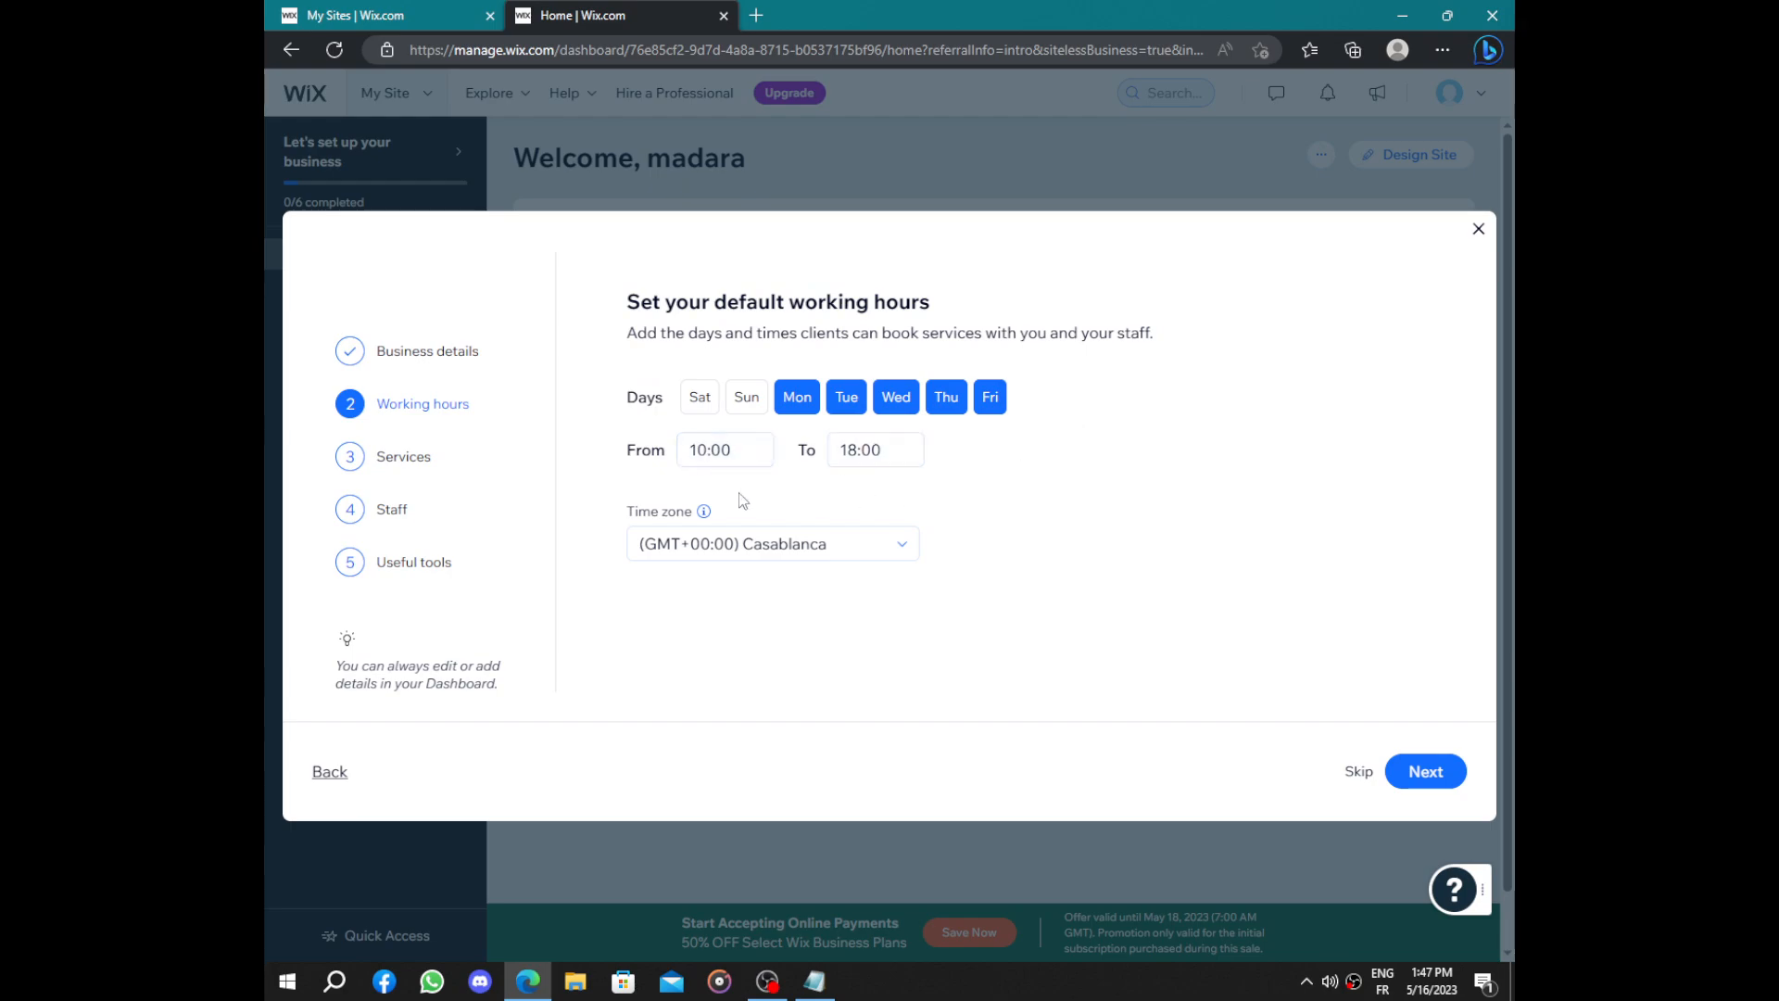
pyautogui.moveTo(625, 508); pyautogui.dragTo(964, 587)
pyautogui.click(968, 593)
pyautogui.click(1422, 771)
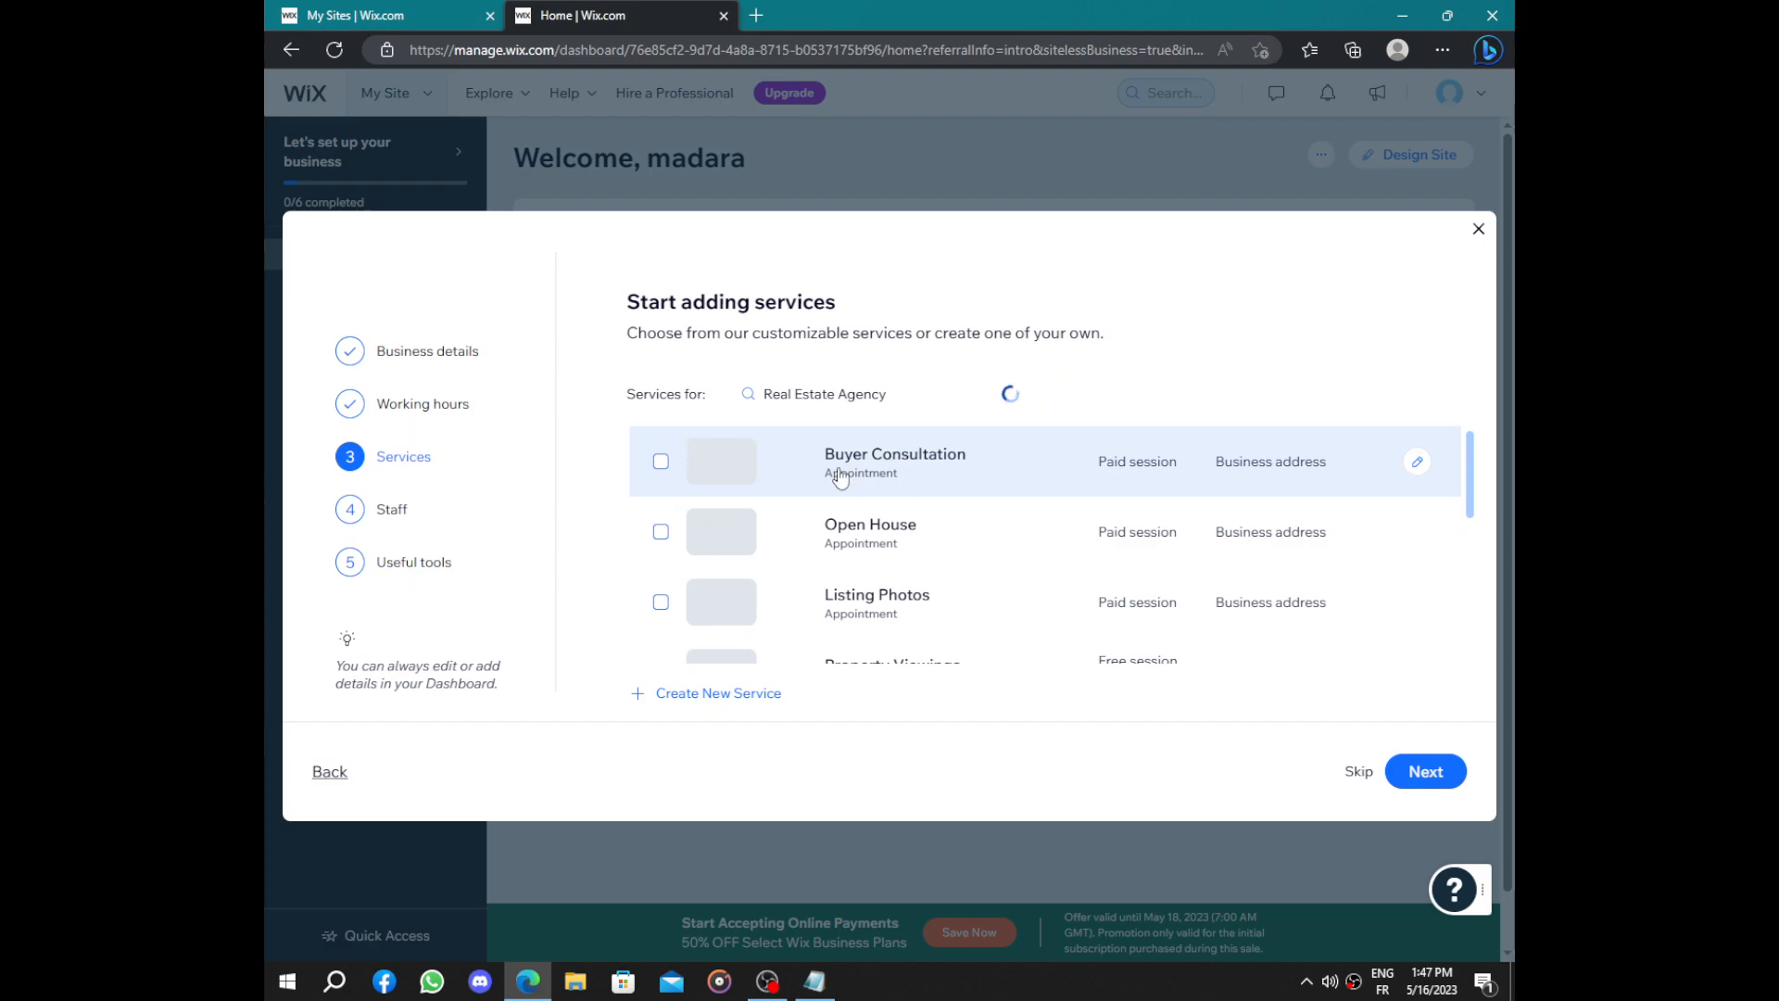
# Look through the suggested real estate services and select Property Management
pyautogui.scroll(-3, 975, 569)
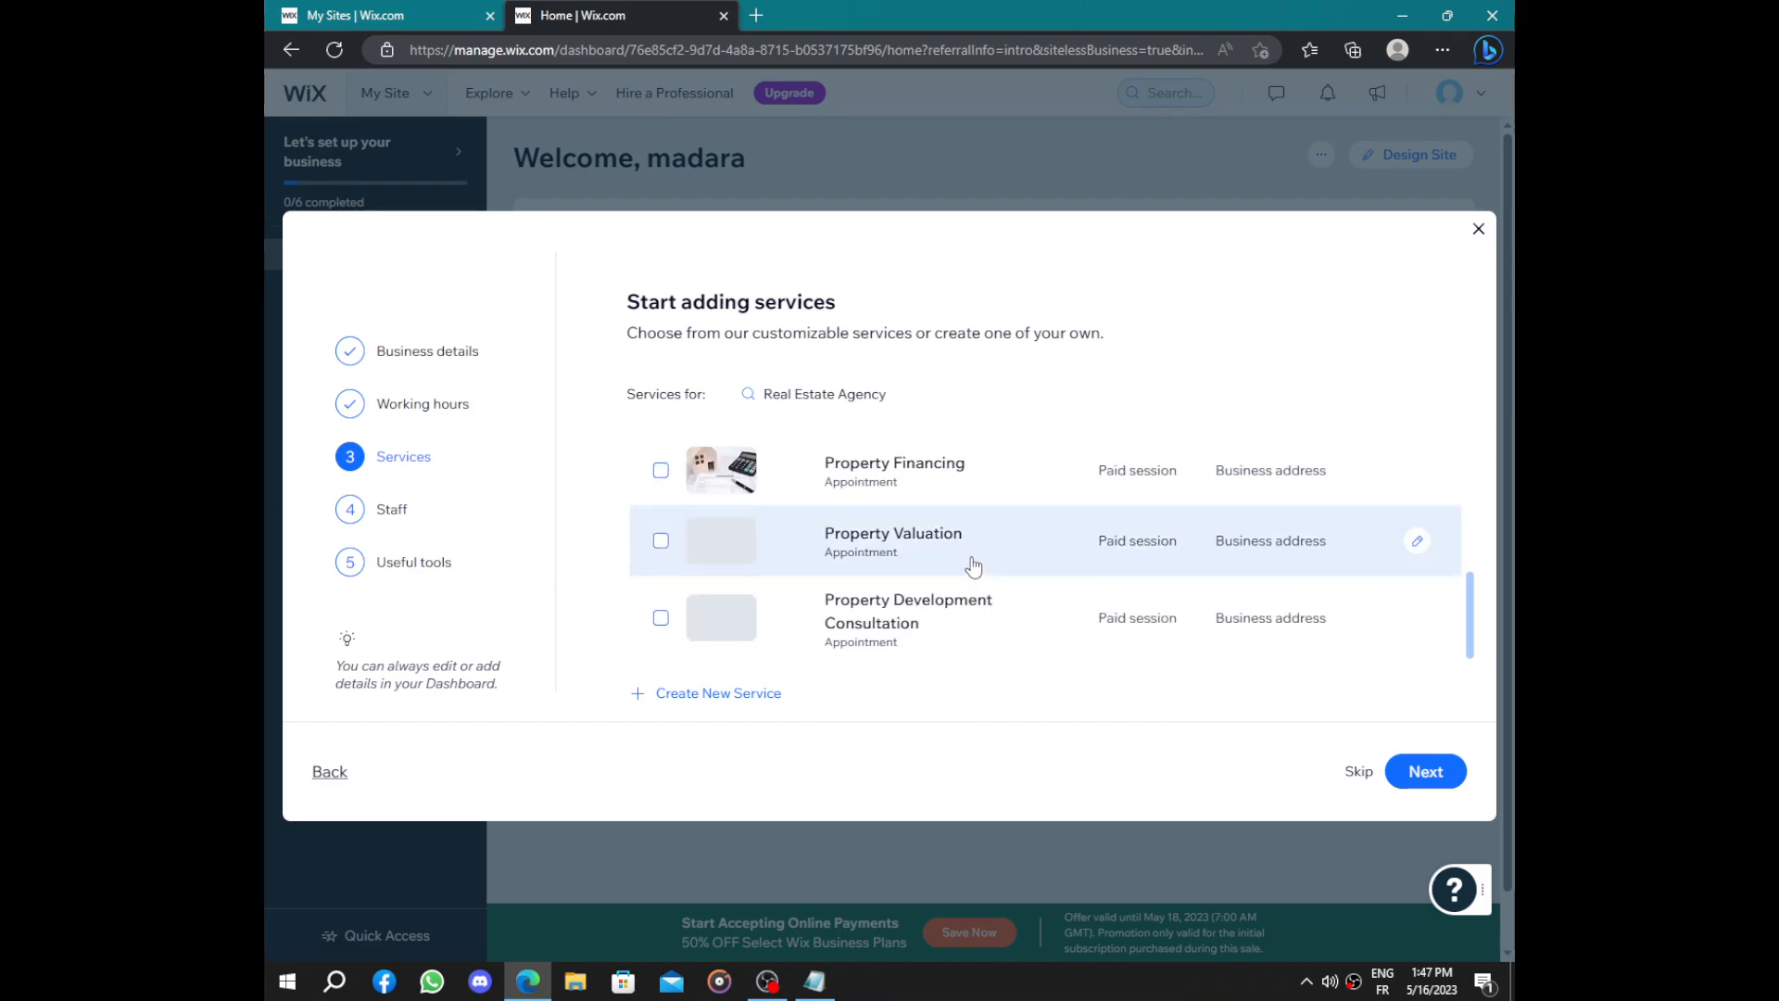
pyautogui.scroll(4, 973, 555)
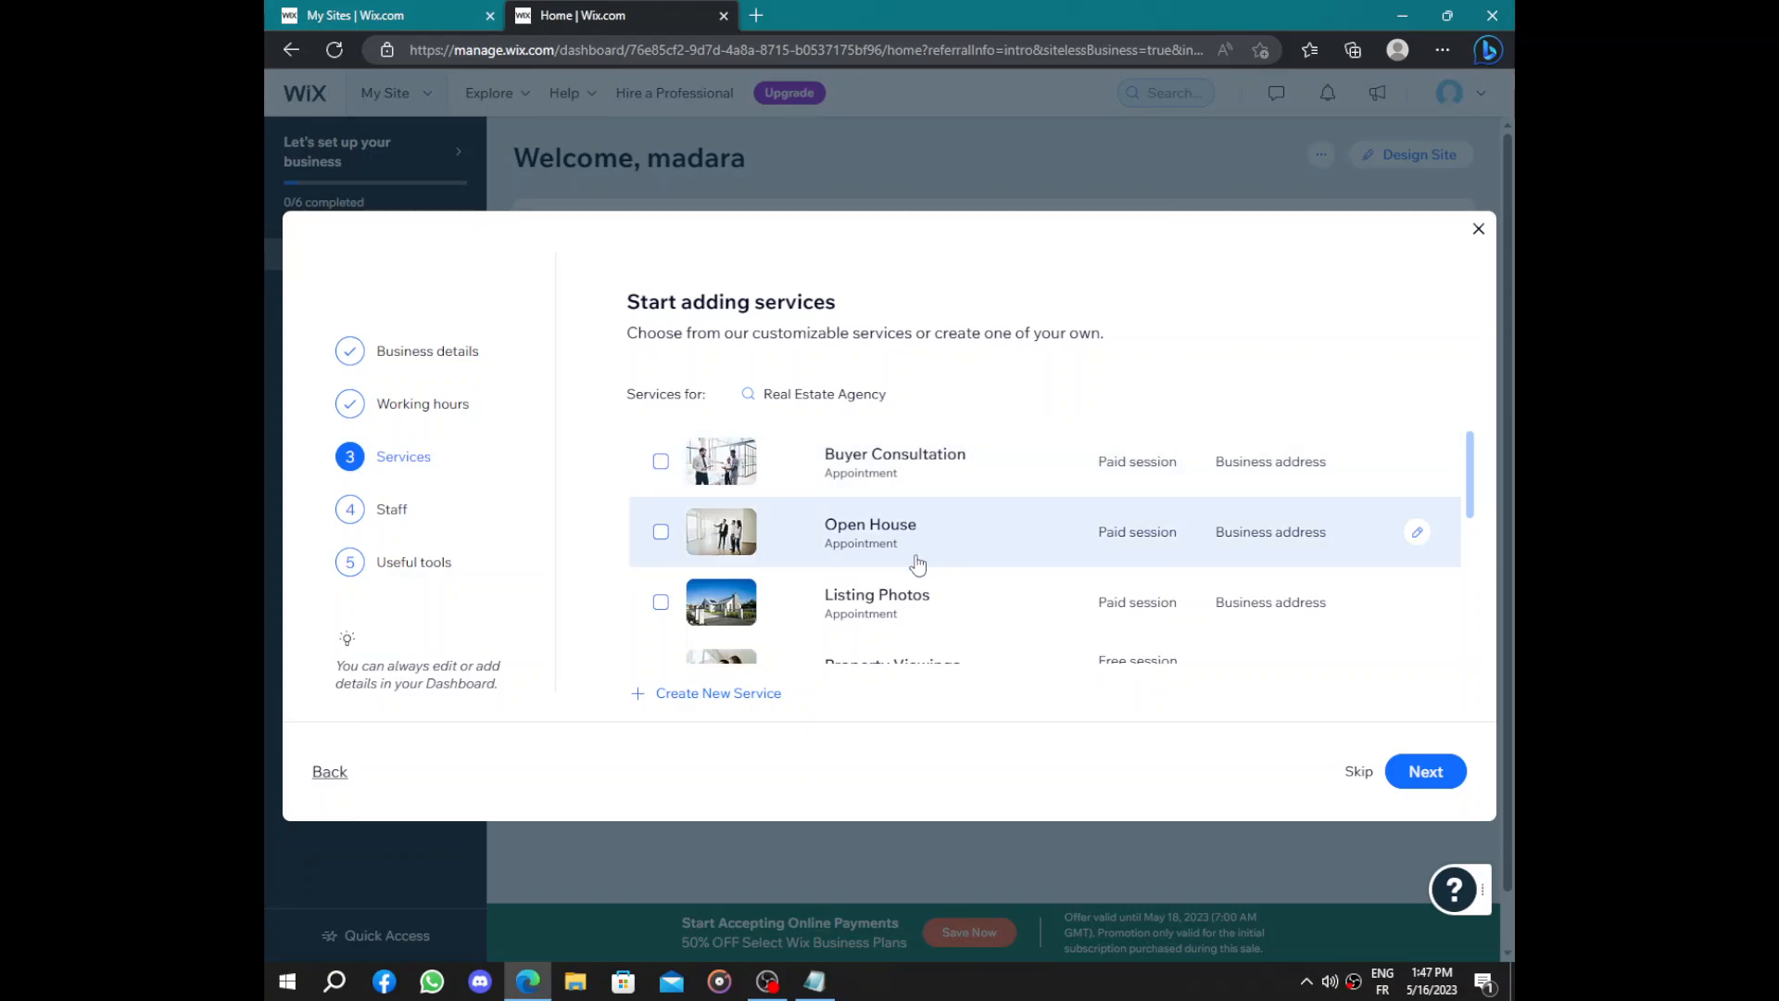
pyautogui.scroll(-2, 918, 562)
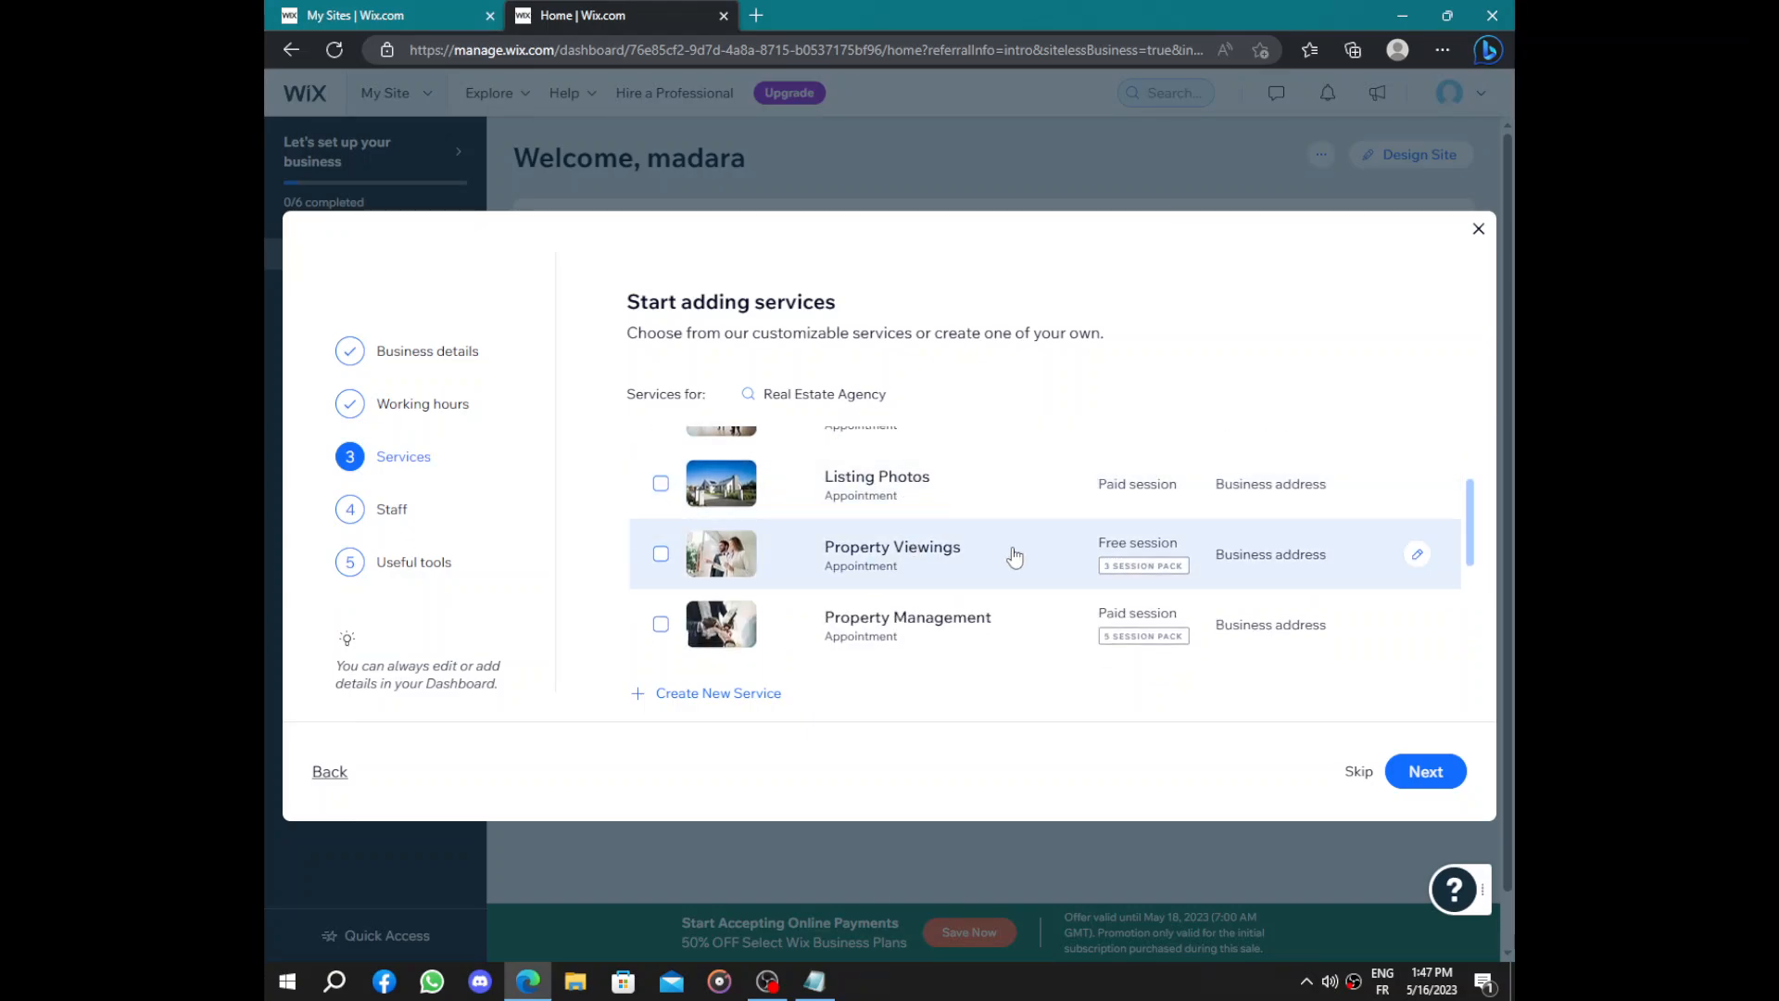
pyautogui.scroll(-3, 898, 570)
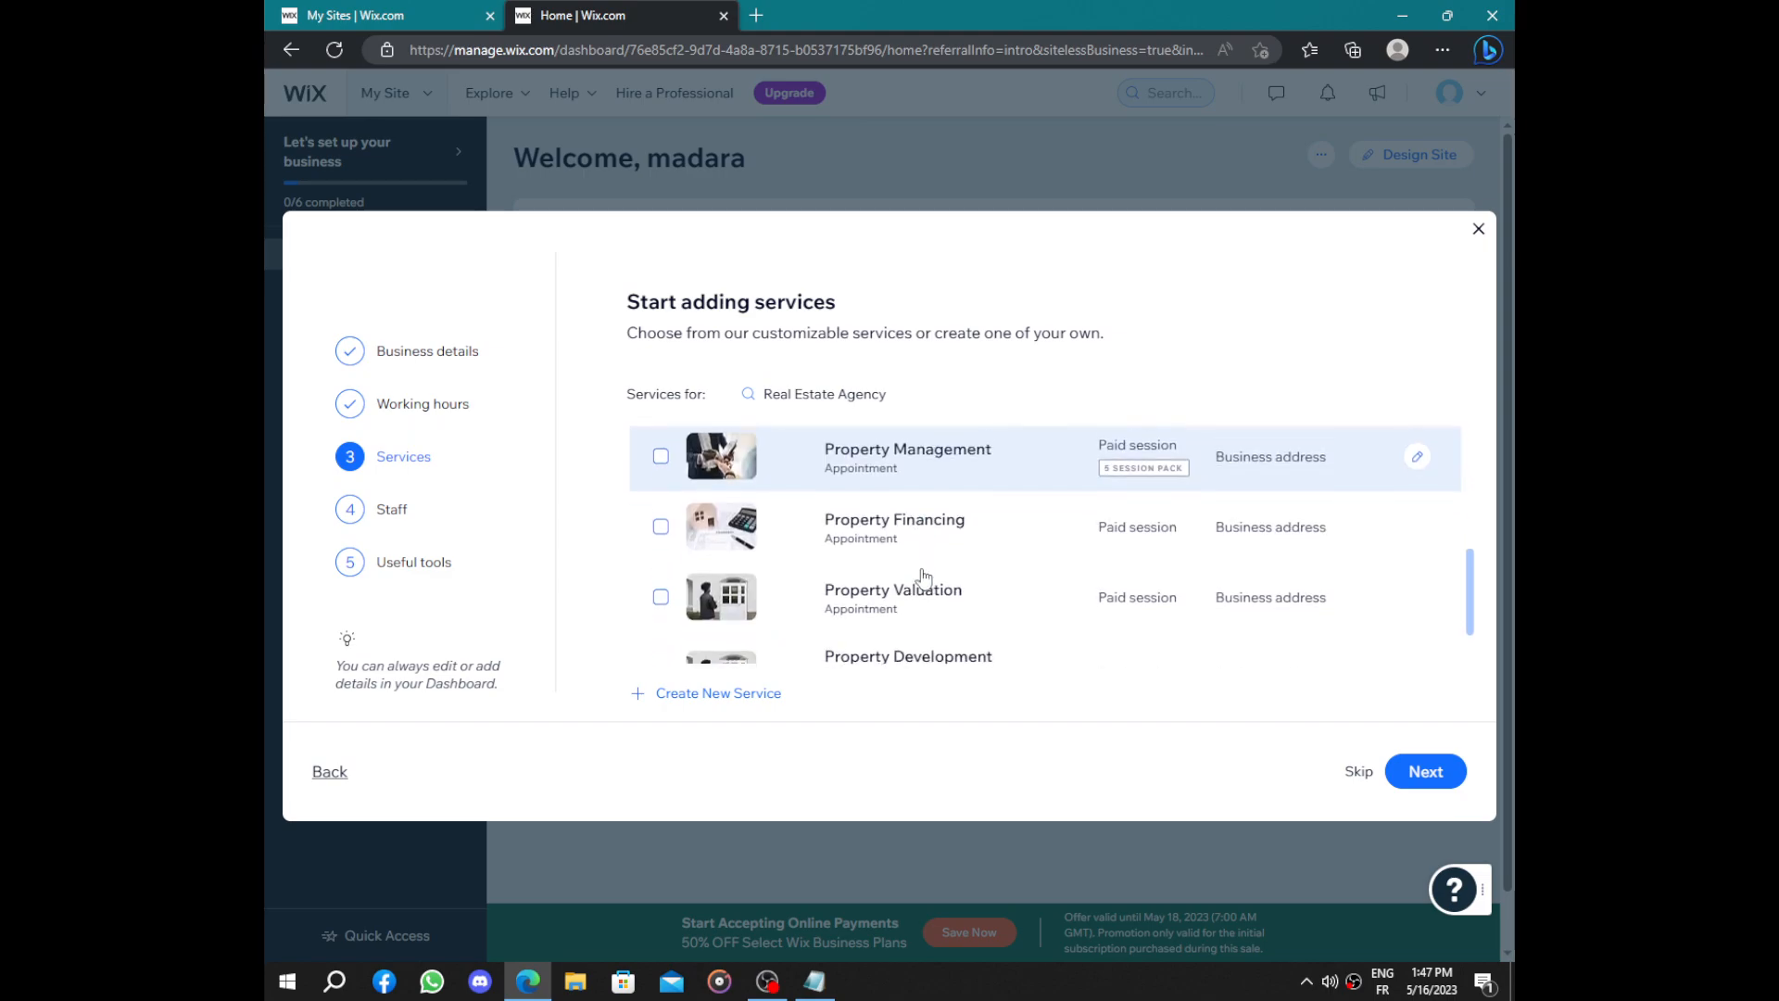
pyautogui.click(930, 468)
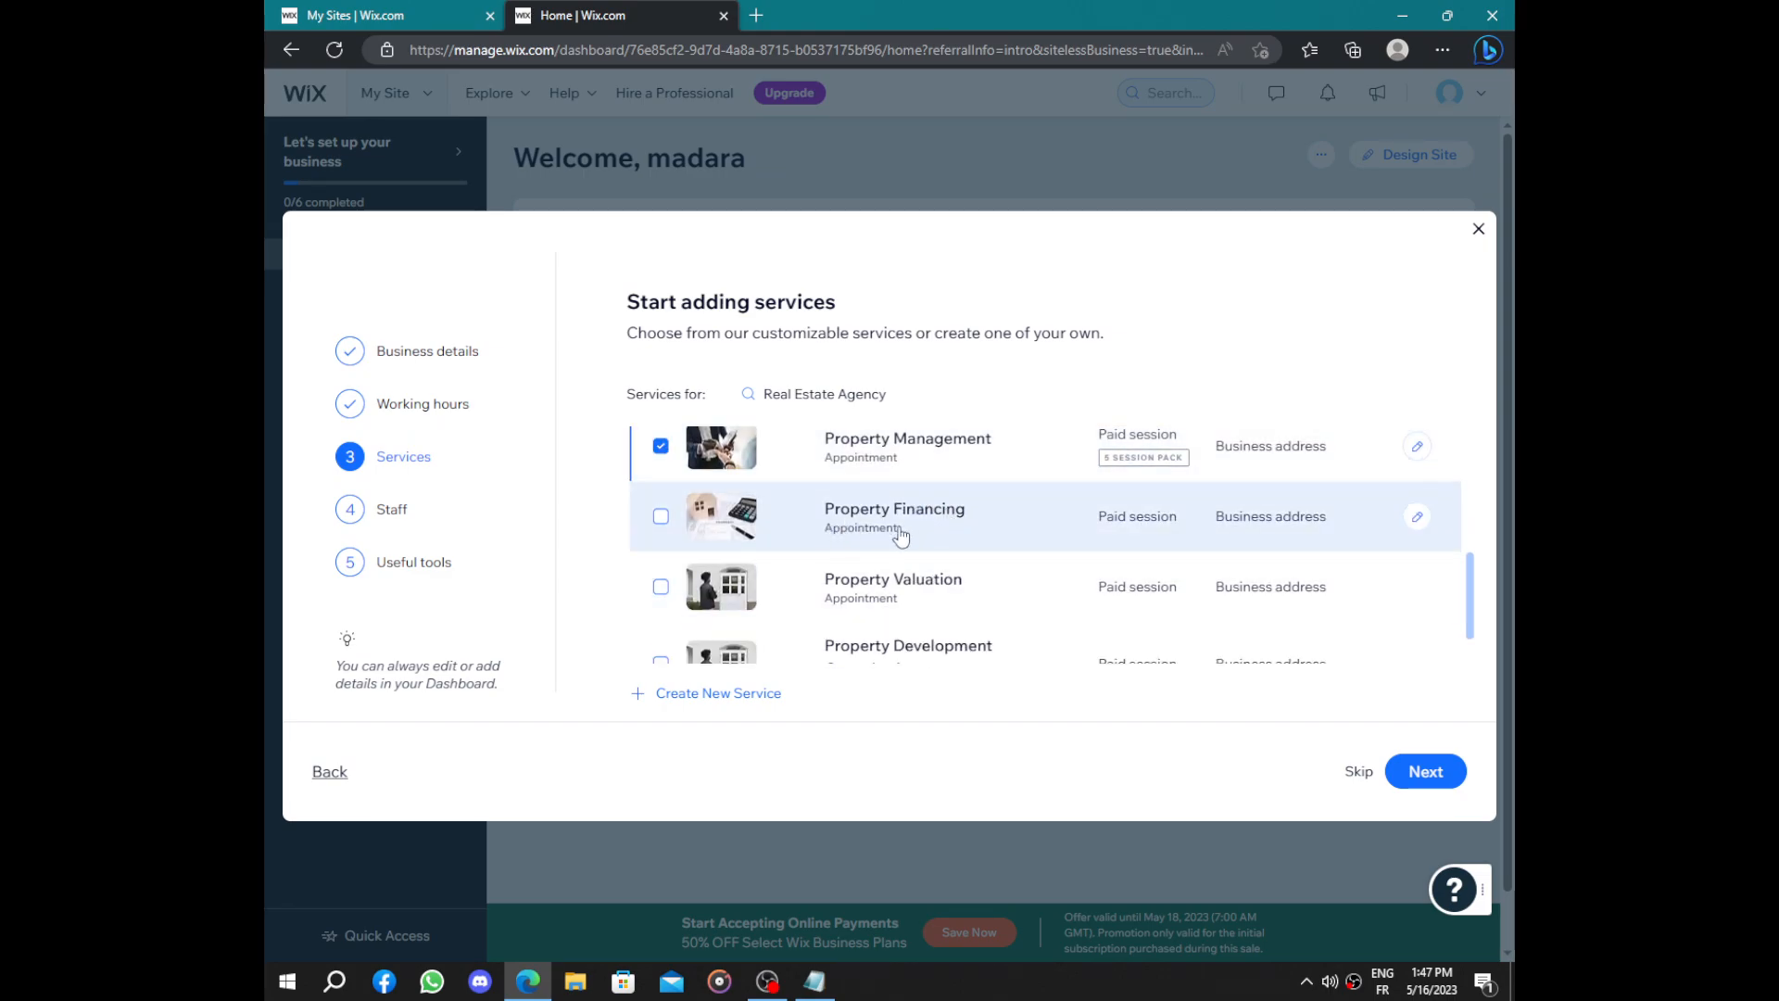
pyautogui.scroll(-1, 901, 535)
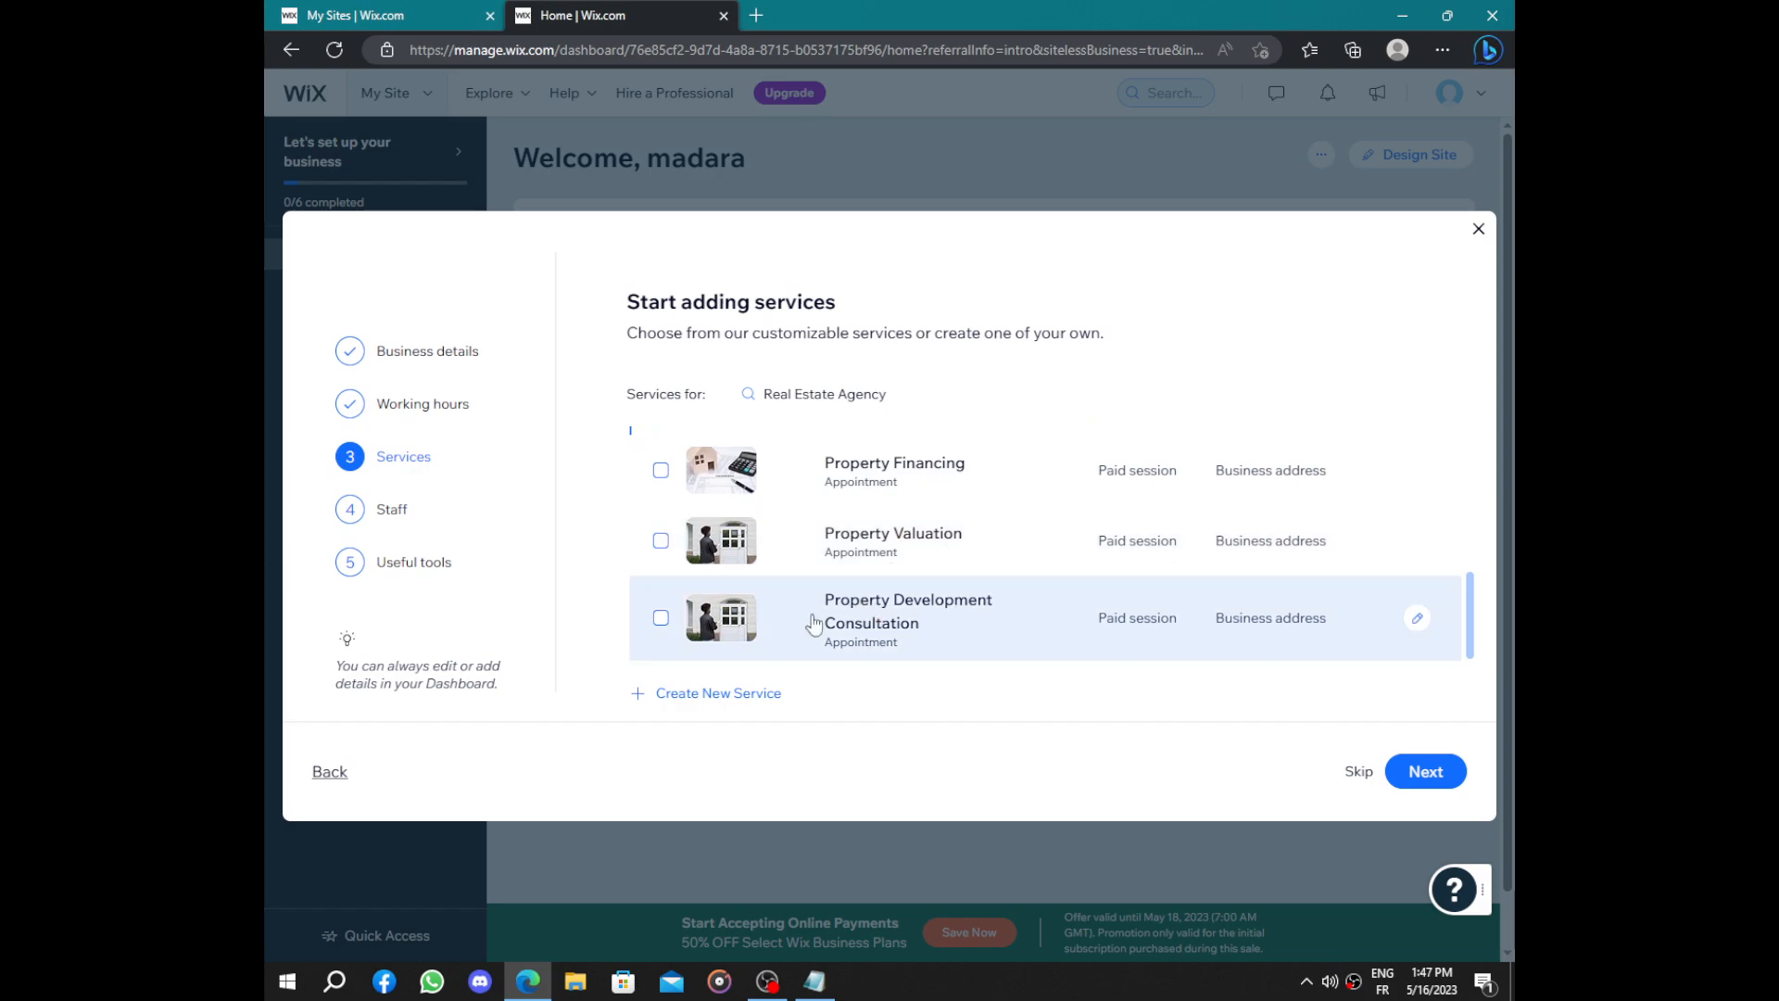
# Start a new custom service, check its service type, payment type and location options, and continue to the staff setup
pyautogui.click(710, 695)
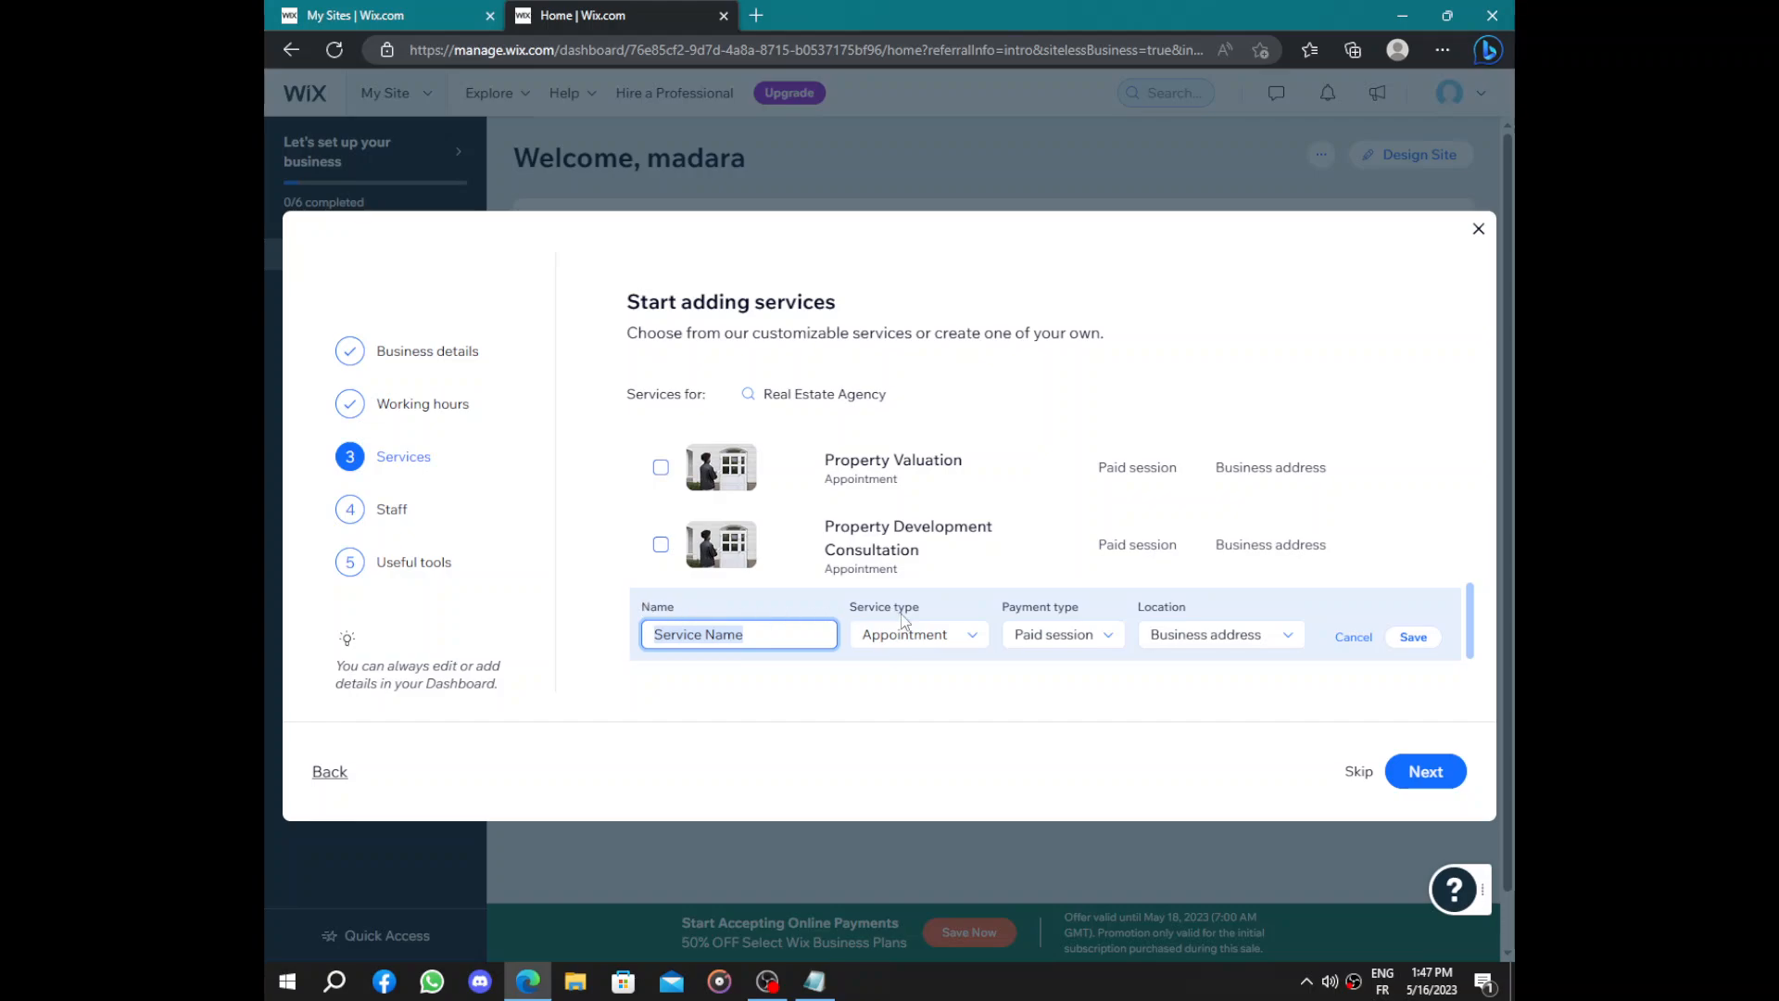
pyautogui.click(922, 640)
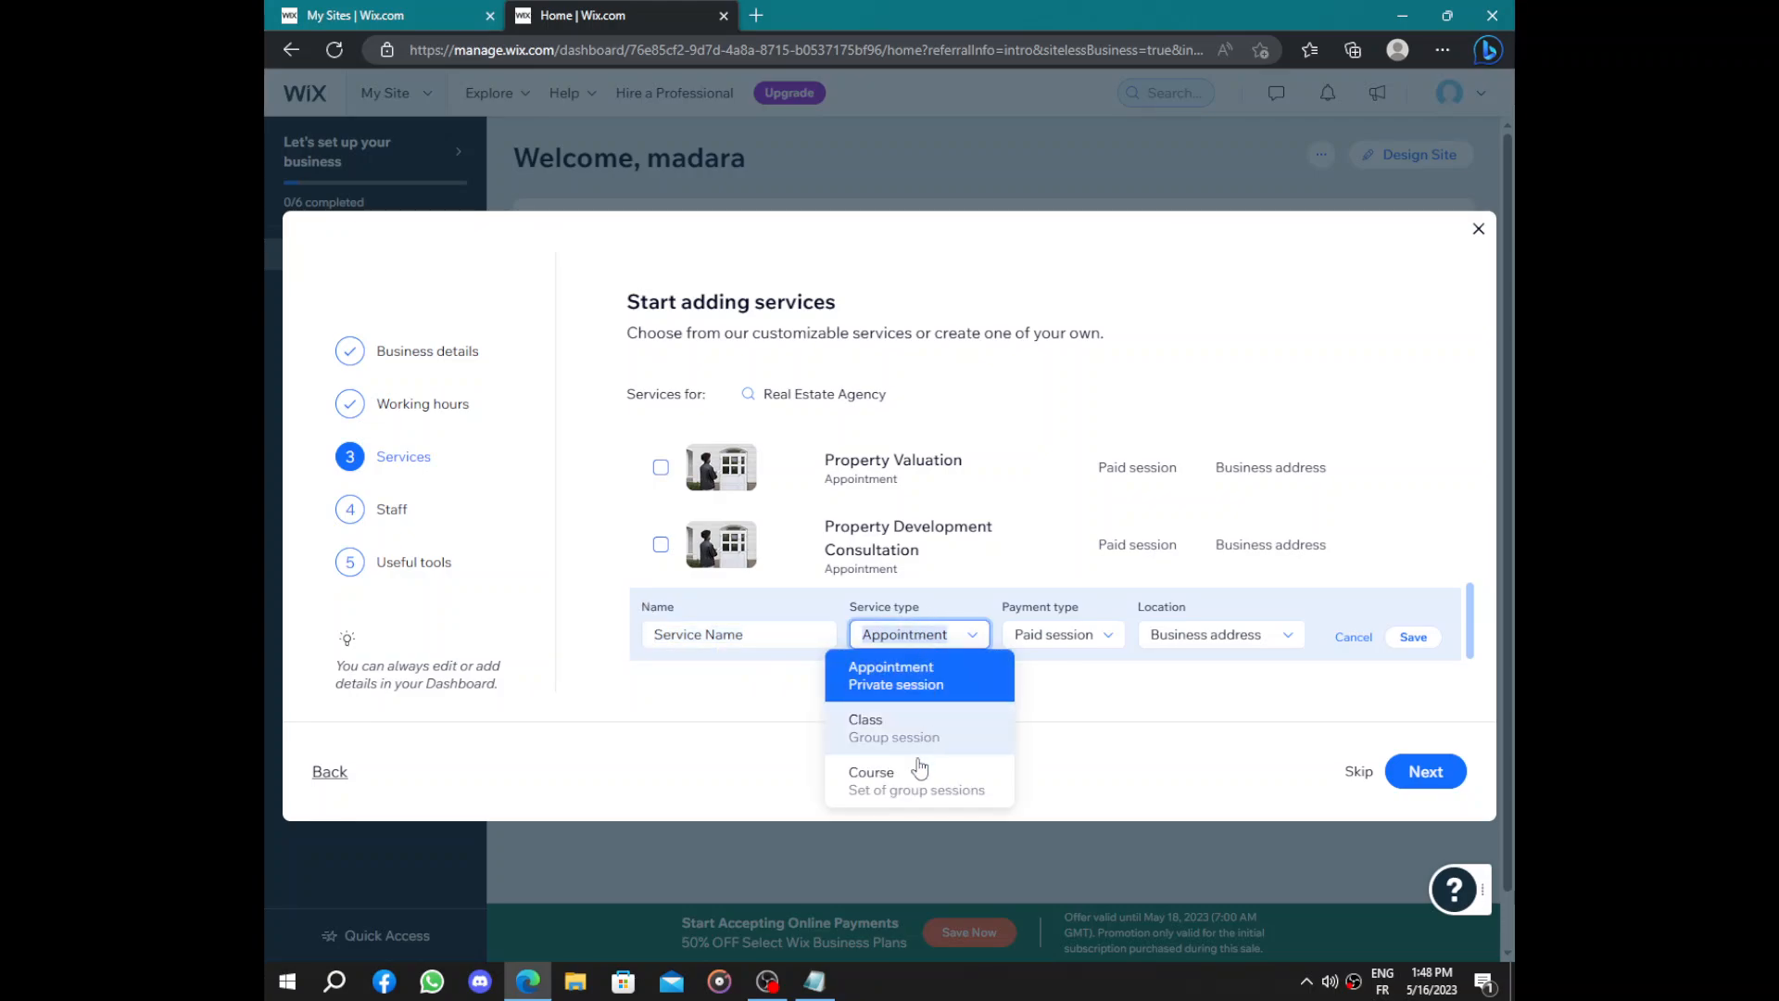
pyautogui.click(1062, 633)
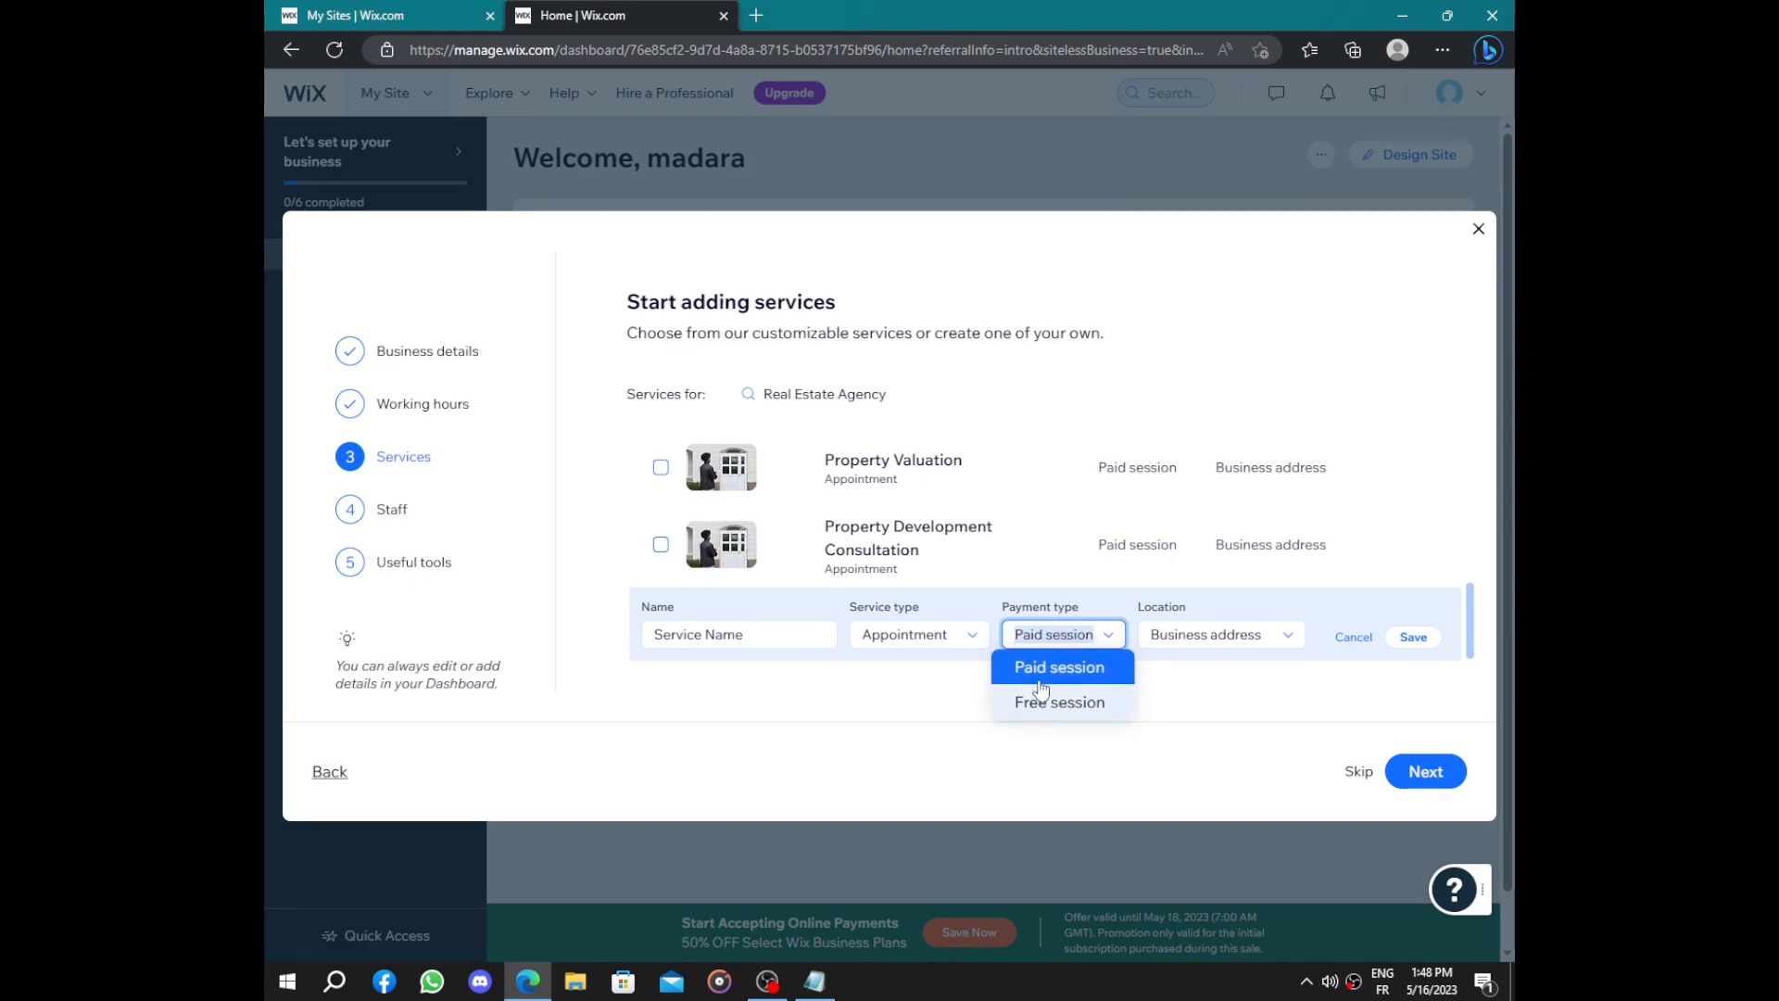
pyautogui.click(1241, 649)
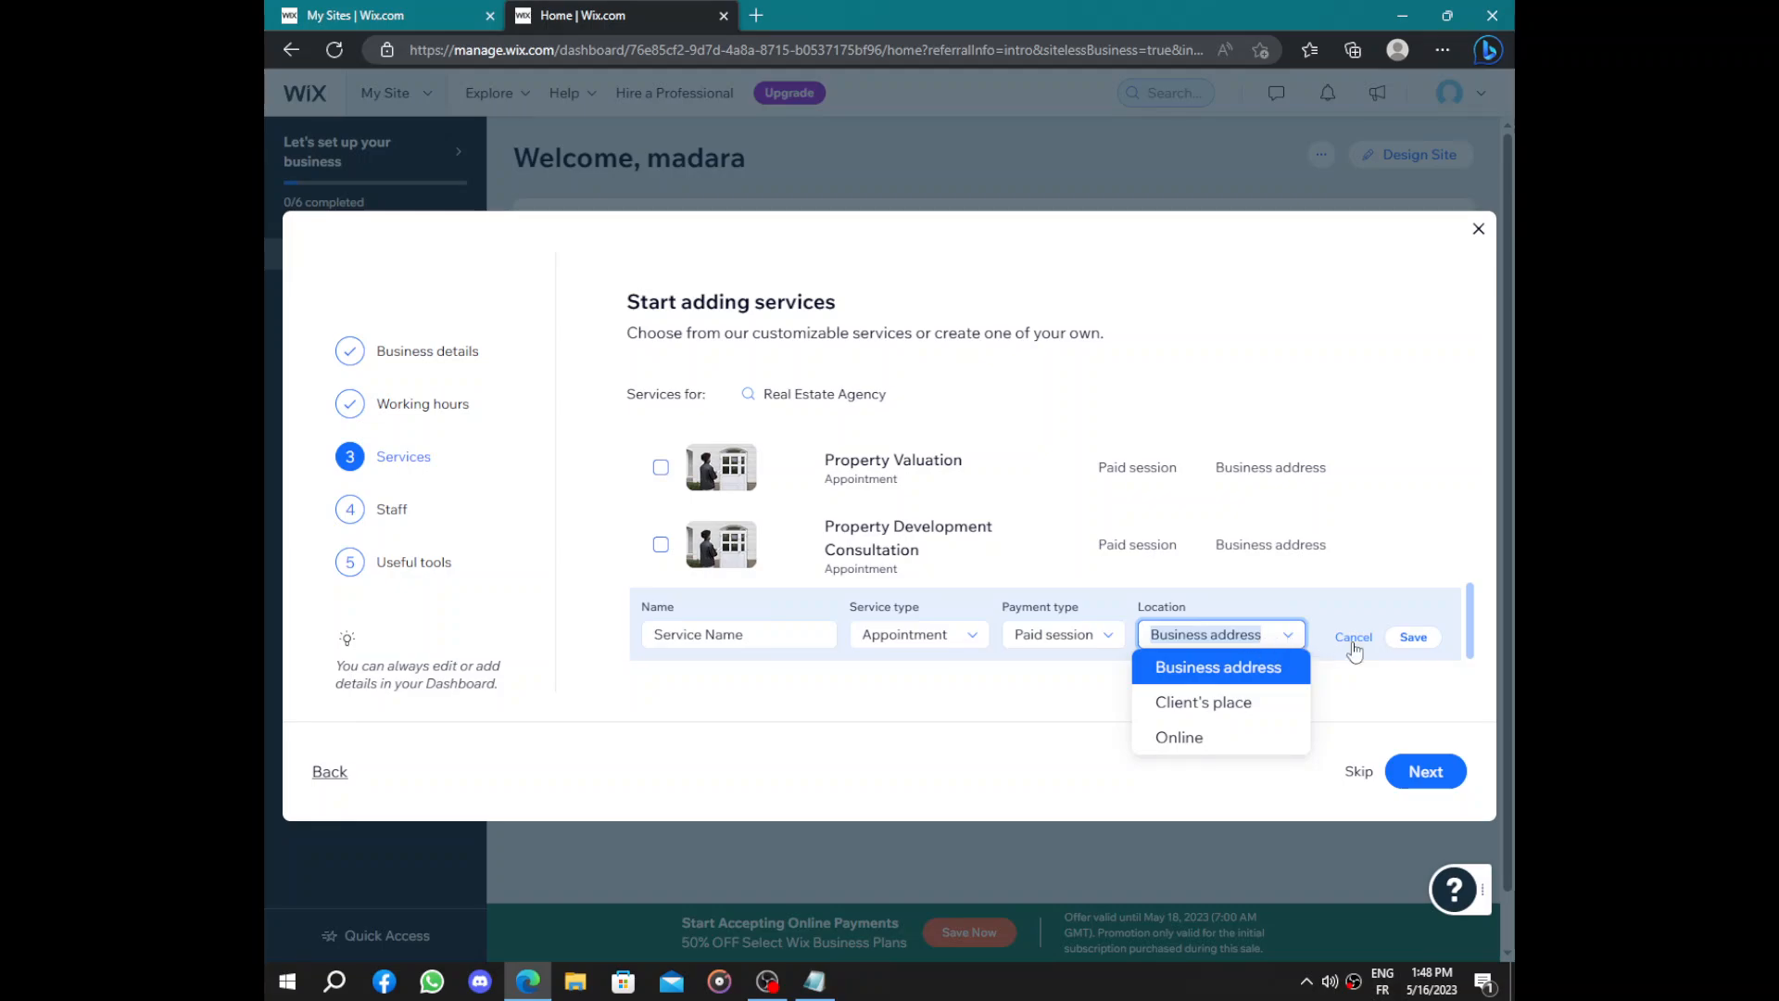
pyautogui.click(1399, 681)
pyautogui.click(1415, 781)
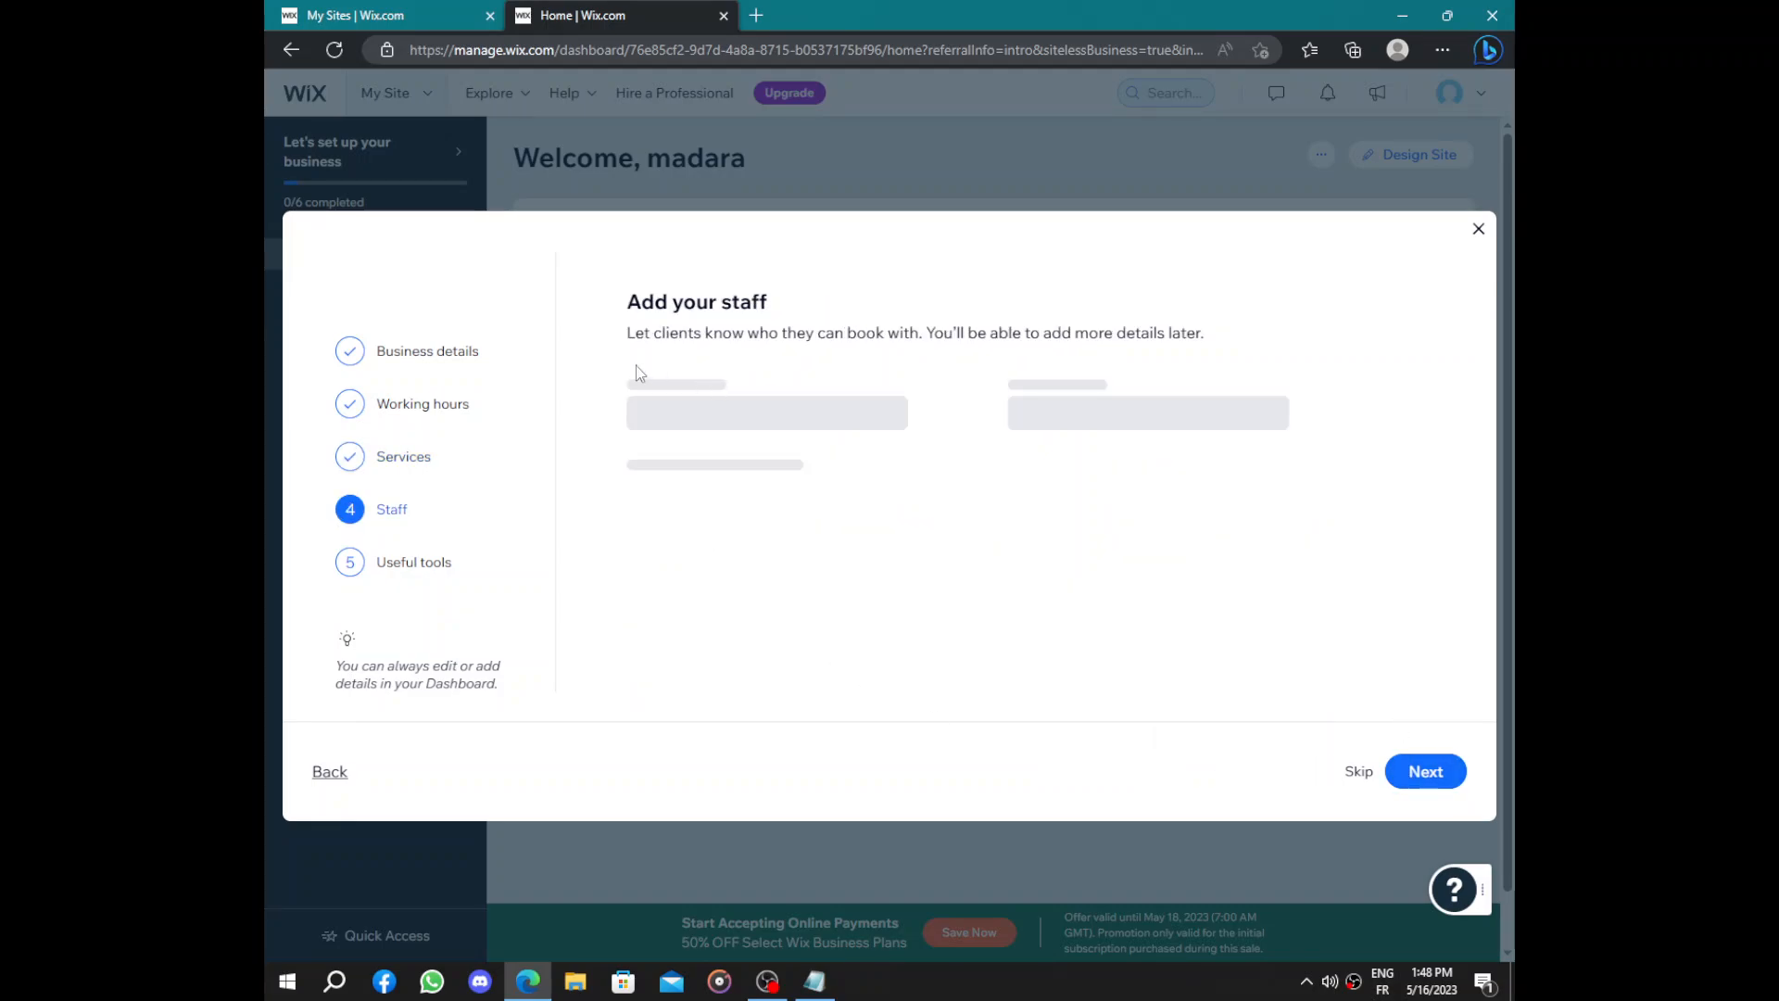
# Add two more staff members with their default names and continue to the useful tools
pyautogui.moveTo(615, 336); pyautogui.dragTo(1244, 334)
pyautogui.click(1243, 333)
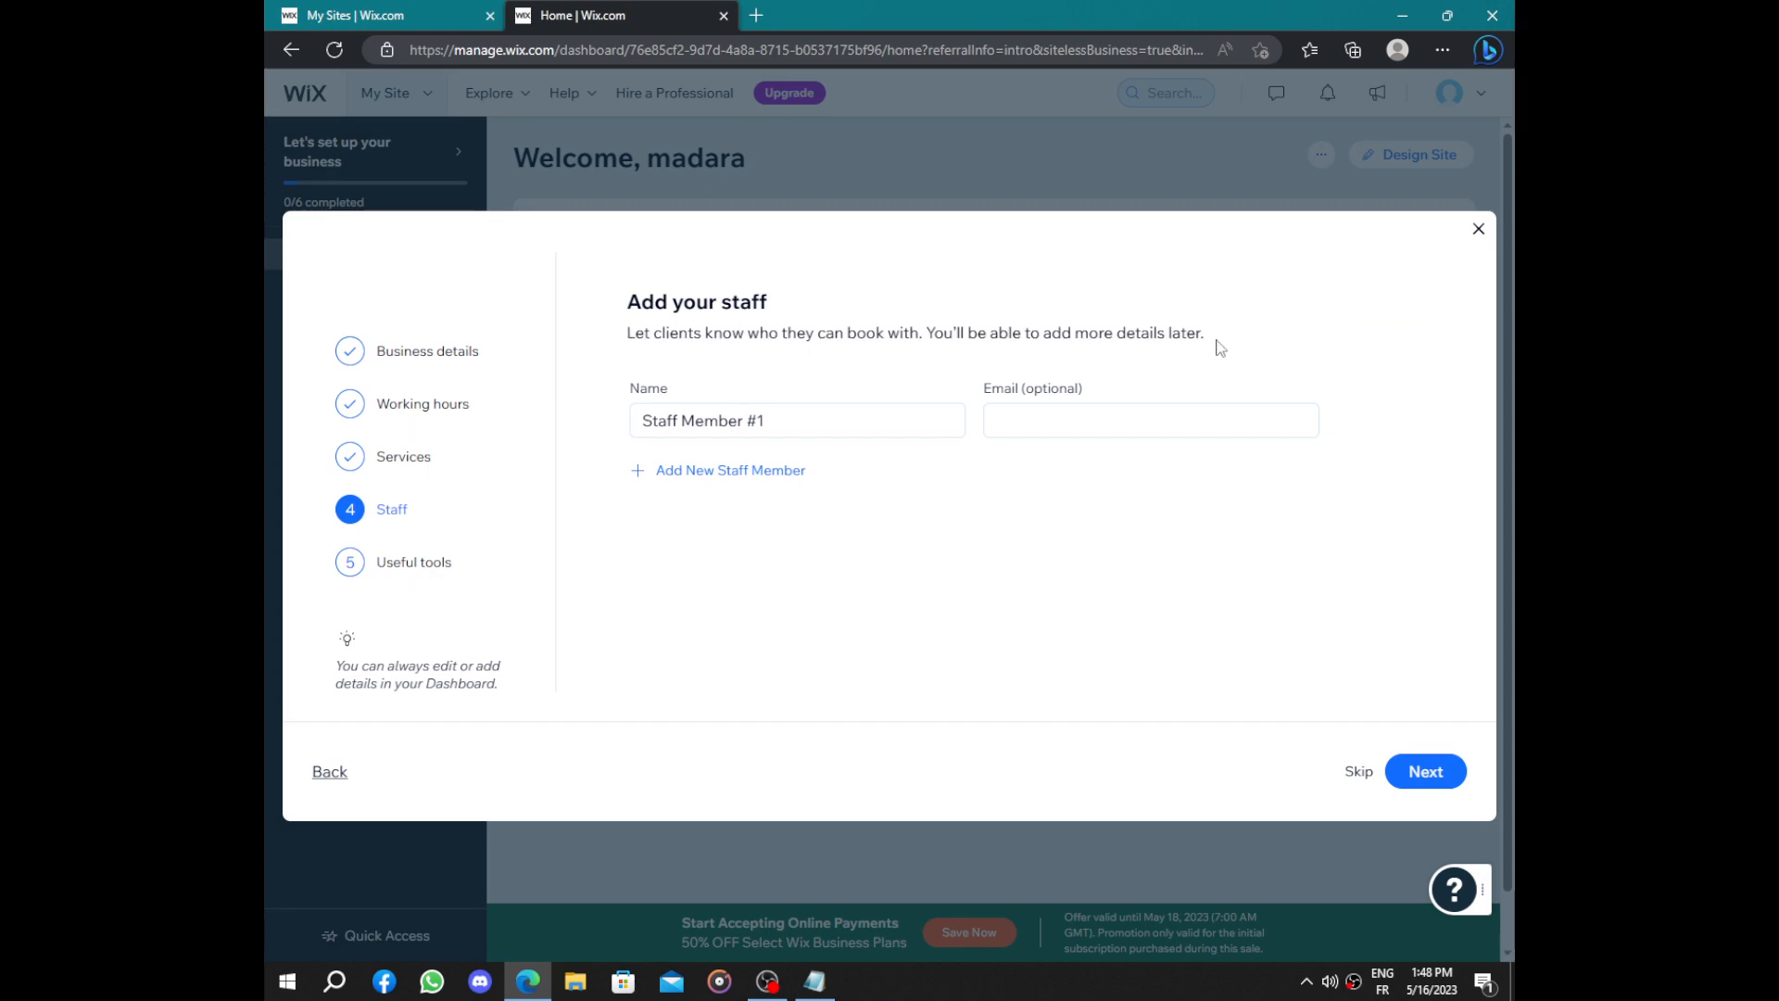
pyautogui.click(772, 471)
pyautogui.click(776, 547)
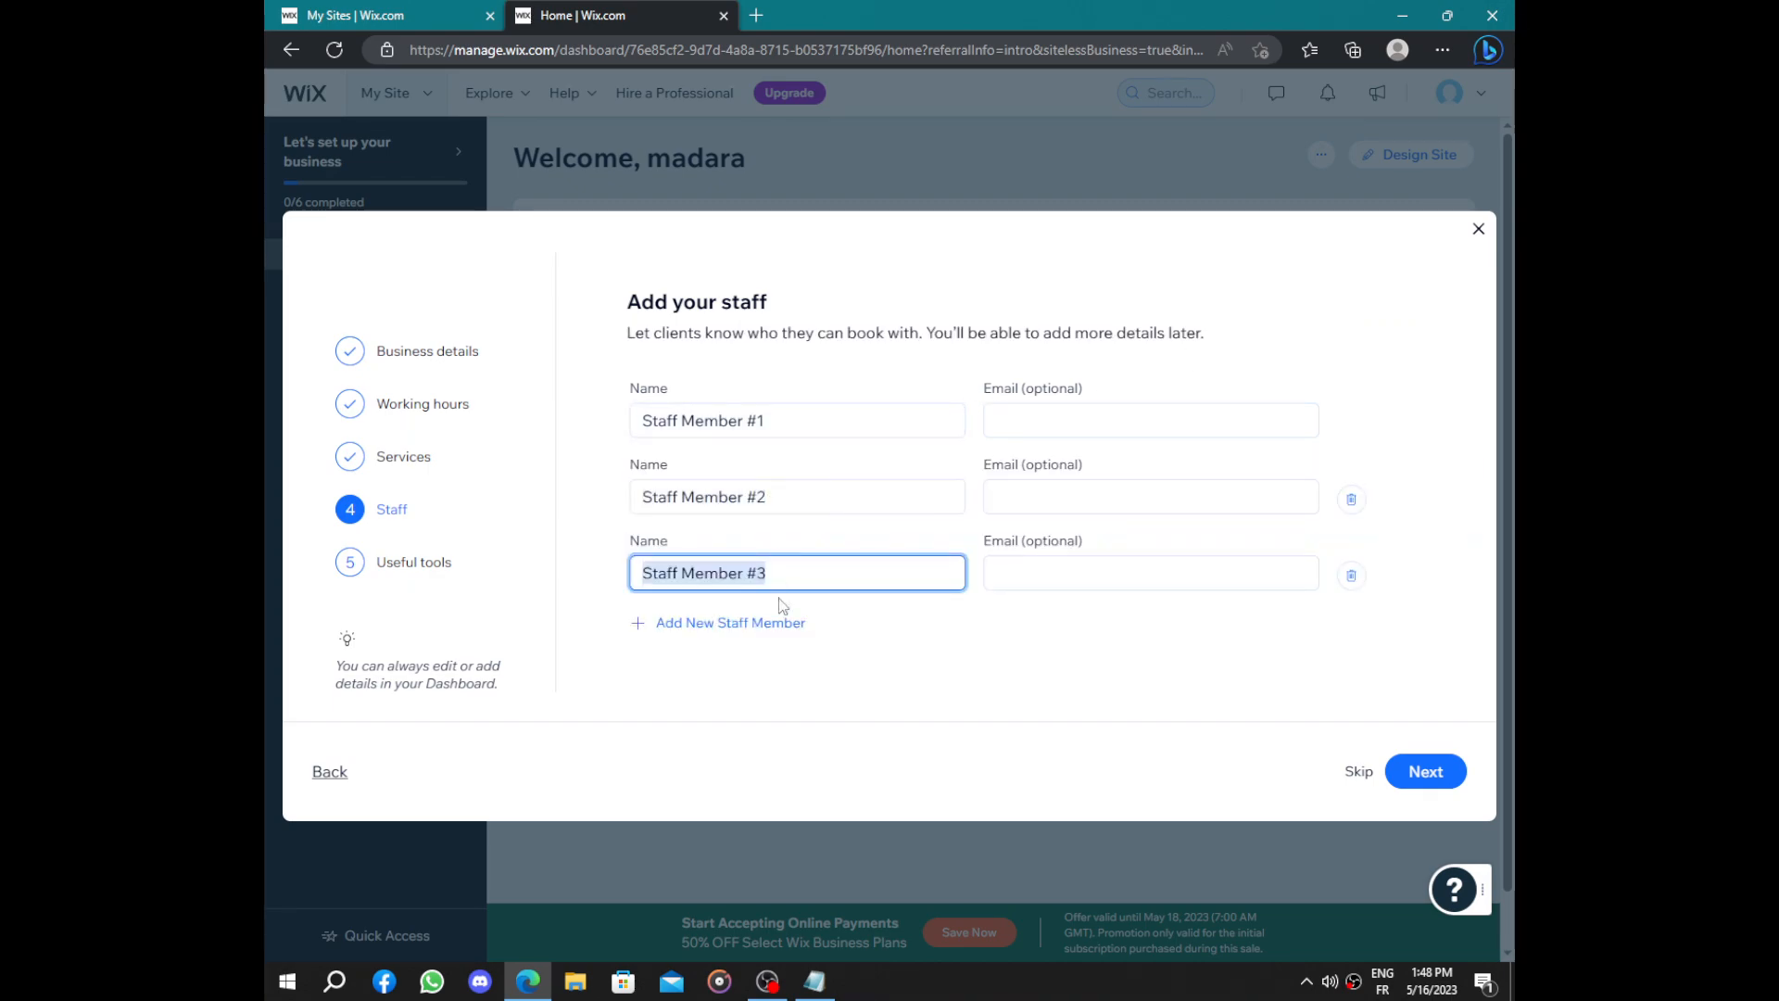
pyautogui.click(1419, 771)
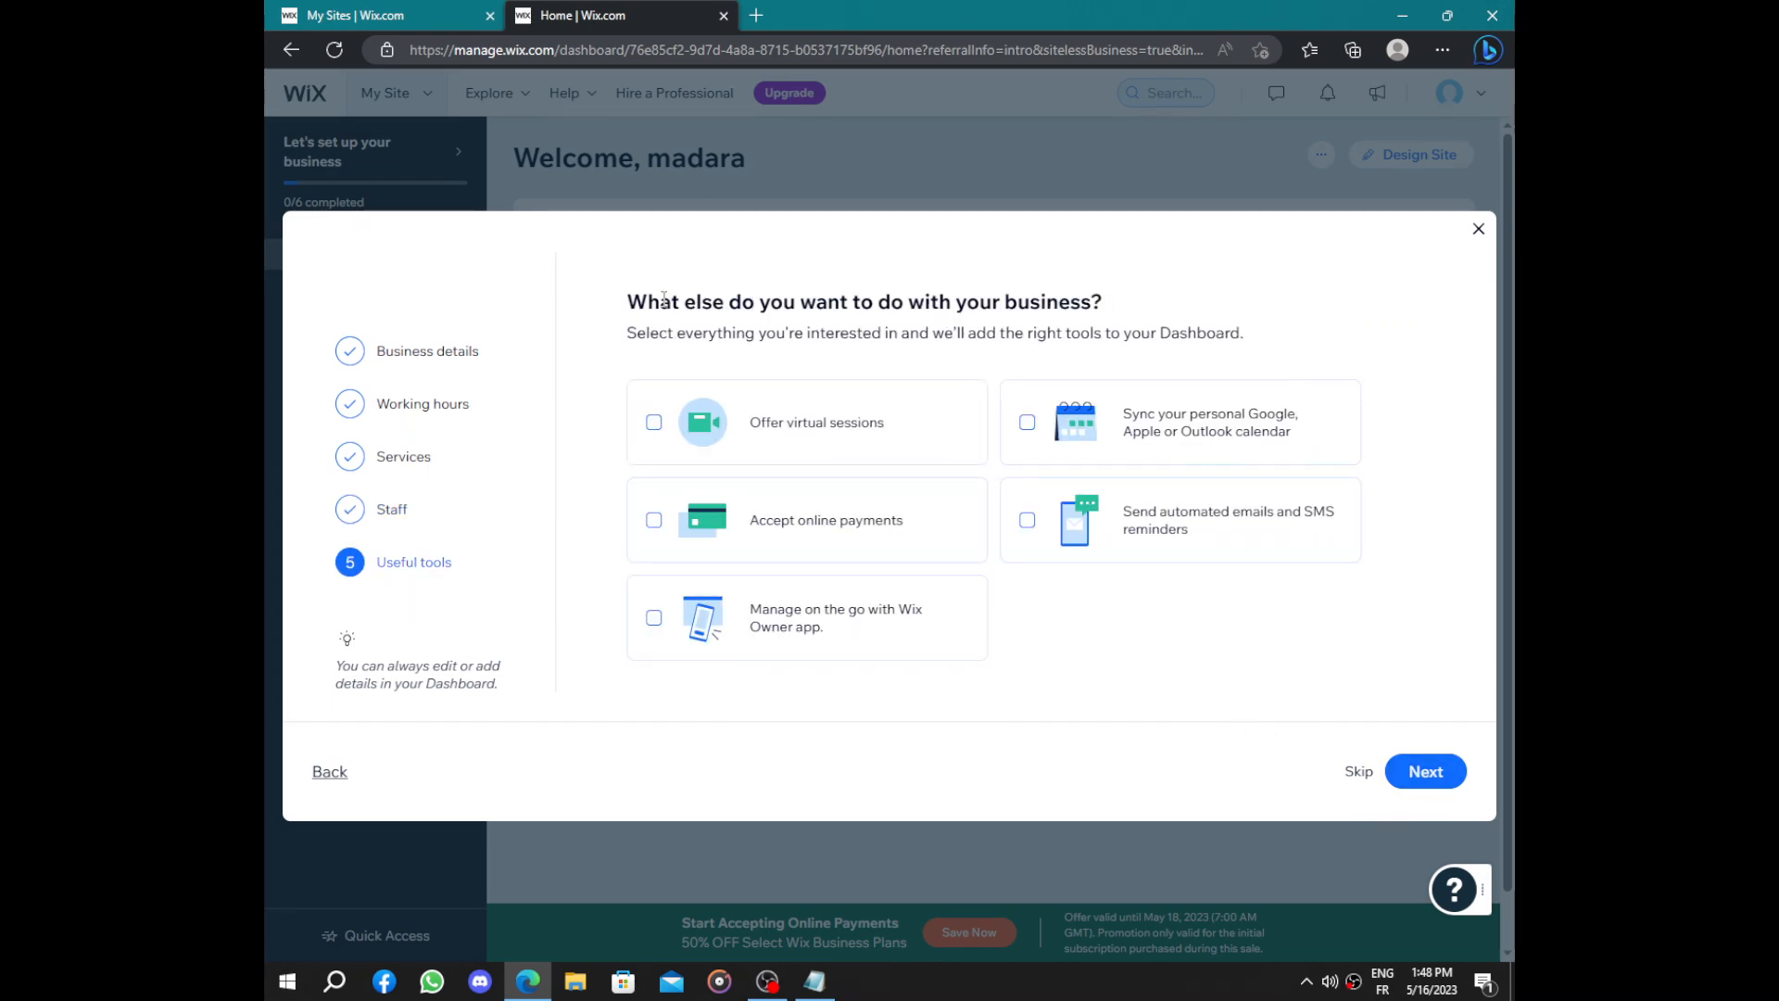
# Finish the business setup without selecting any of the extra tools
pyautogui.moveTo(626, 302); pyautogui.dragTo(1183, 317)
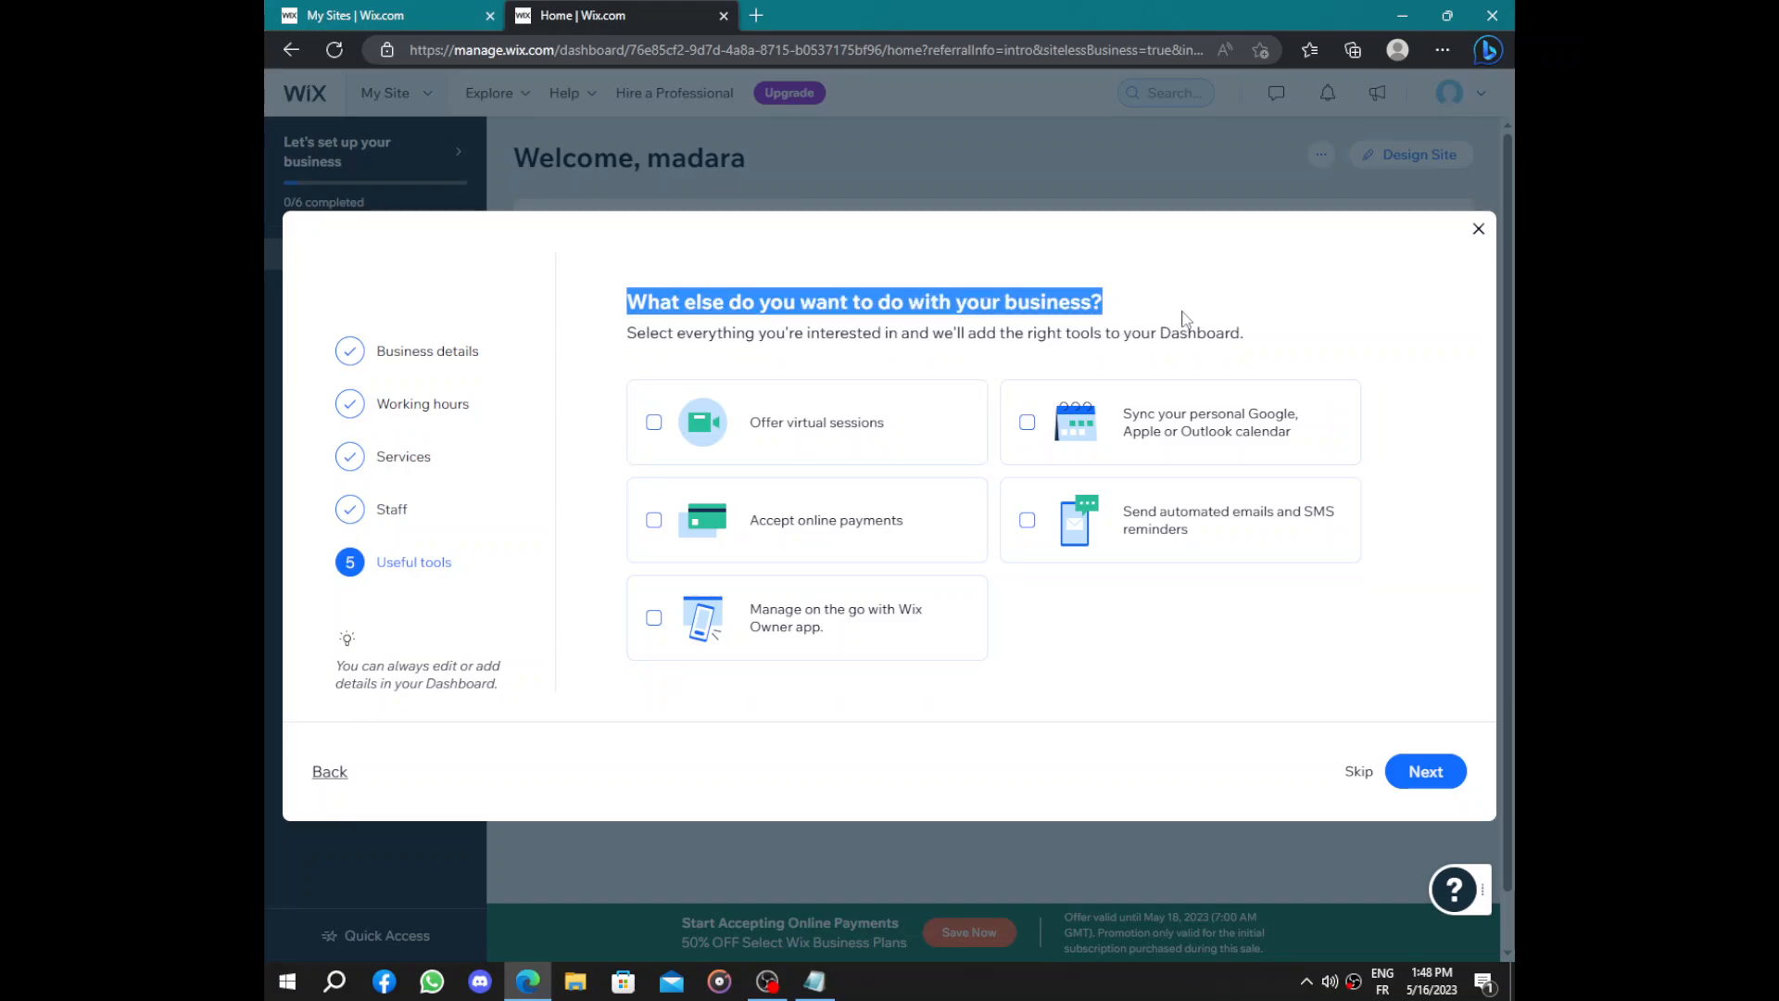
pyautogui.click(1183, 318)
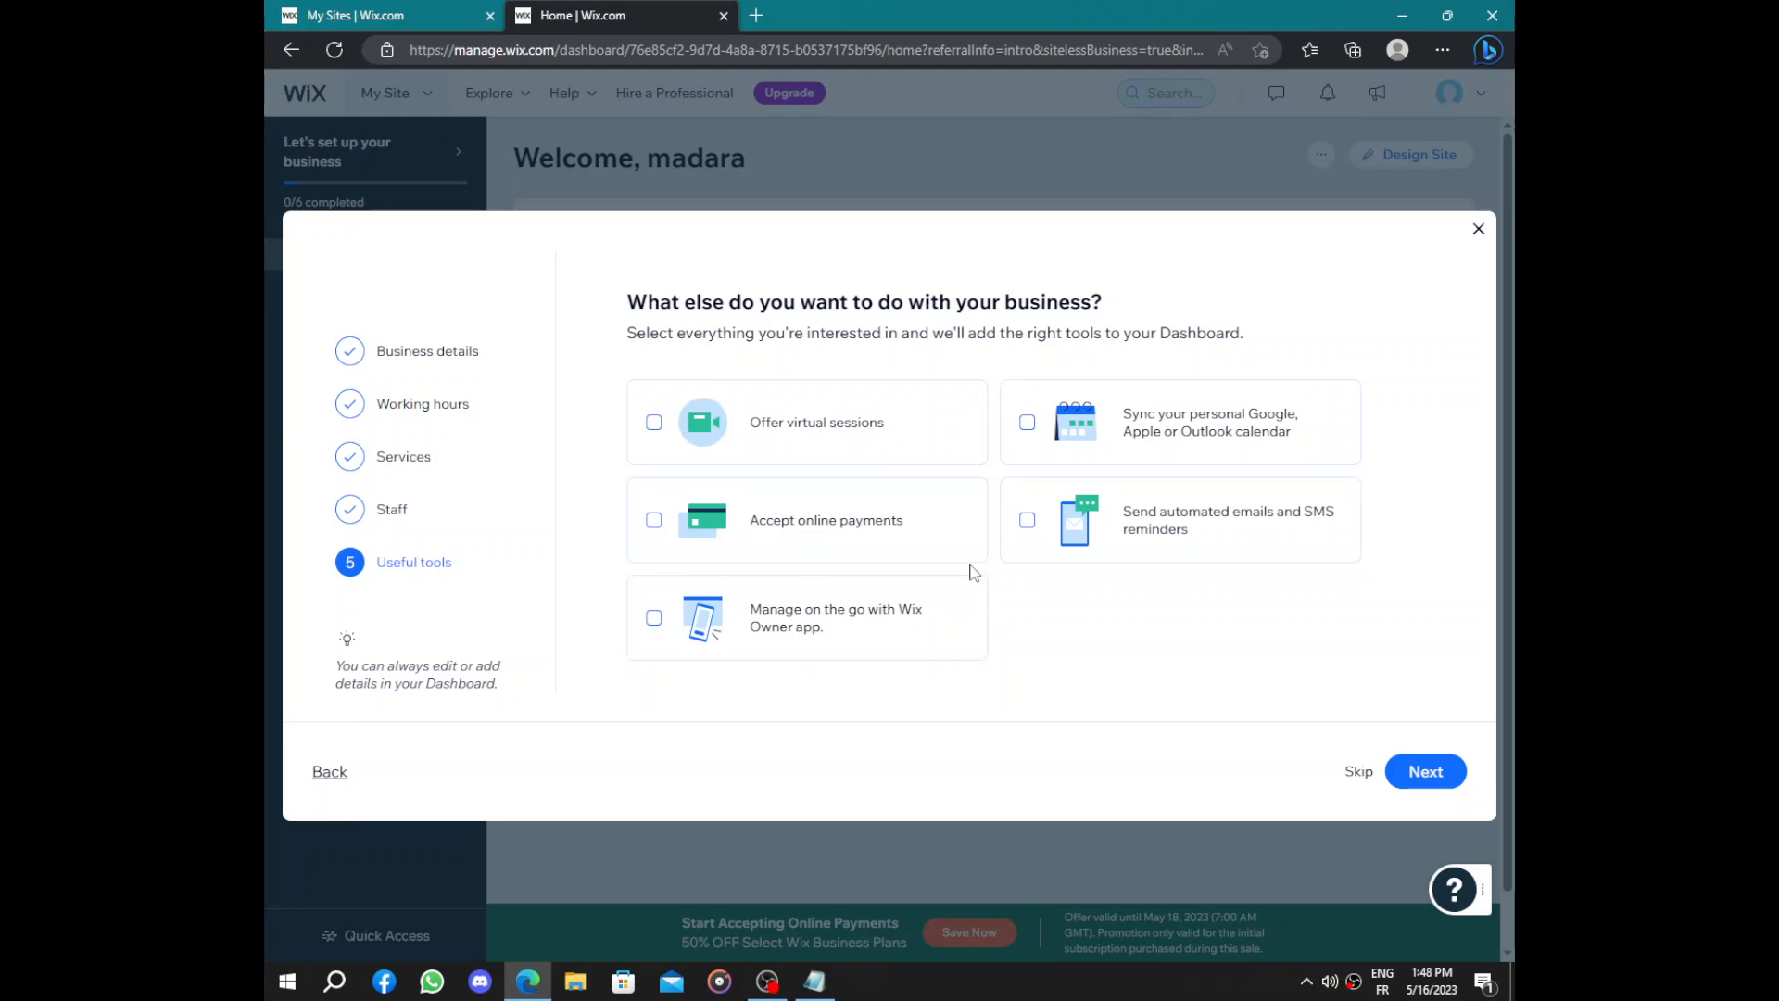
pyautogui.click(1418, 771)
# Open the website design choices from the Design your website task in the business setup checklist
pyautogui.click(804, 519)
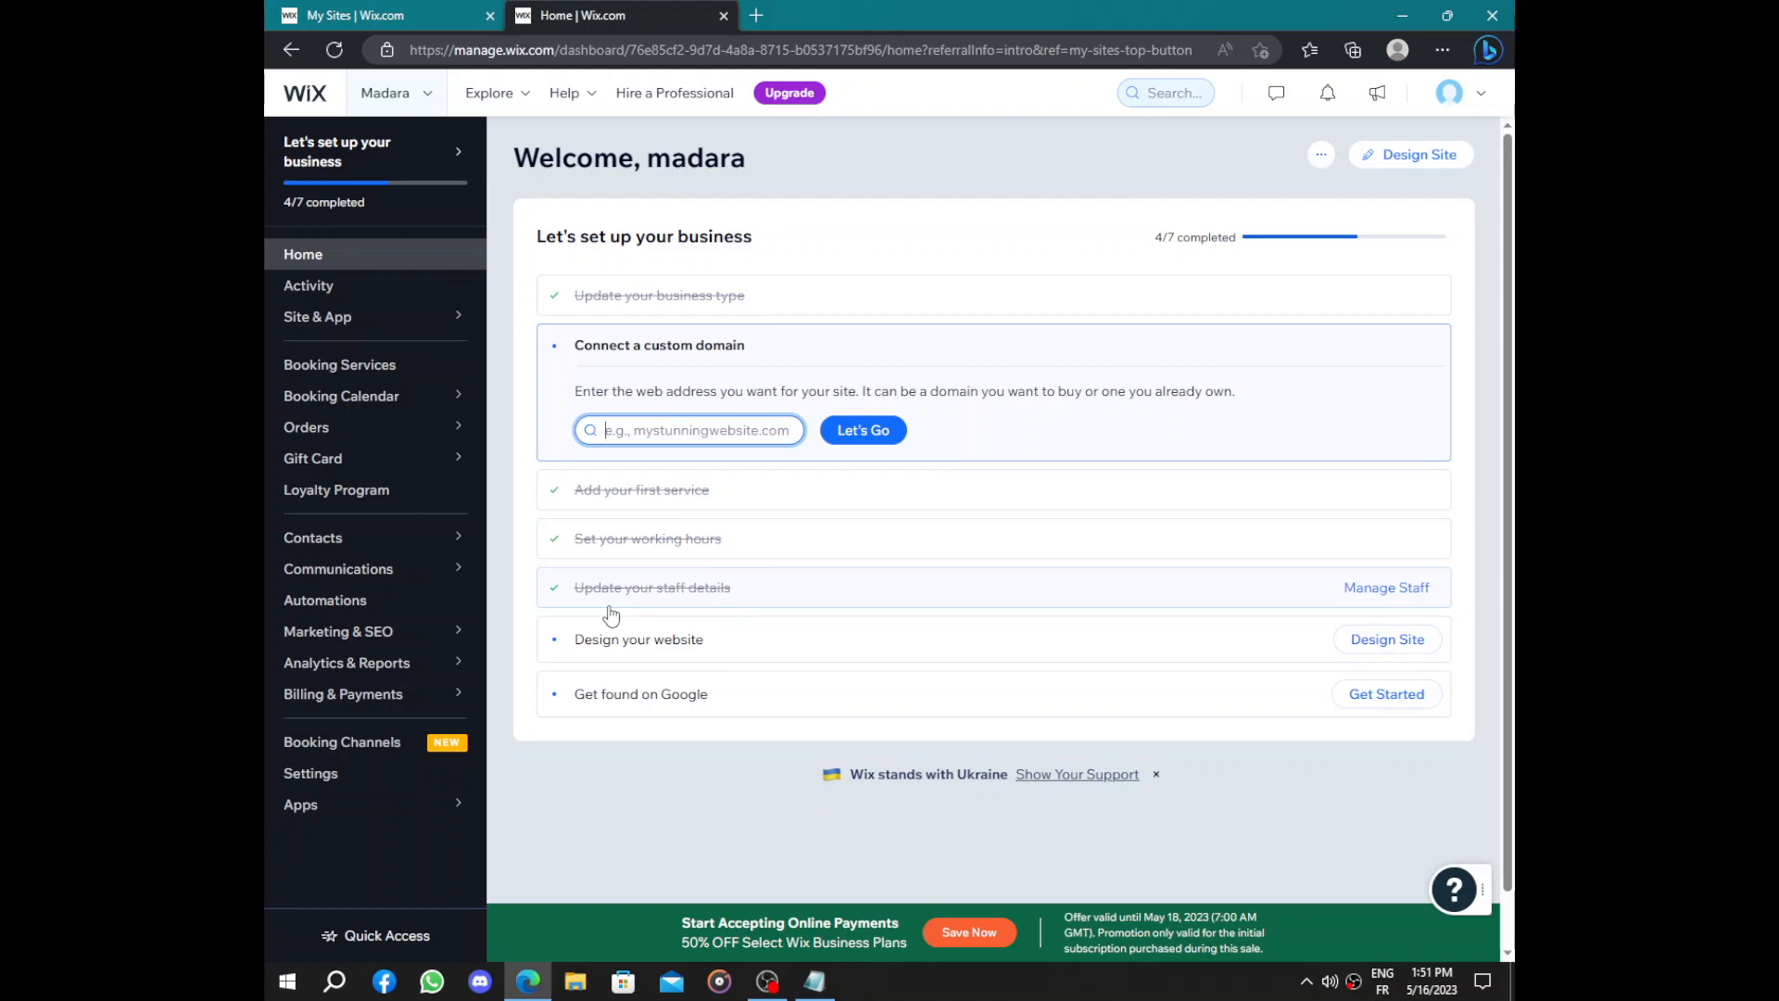
pyautogui.click(815, 645)
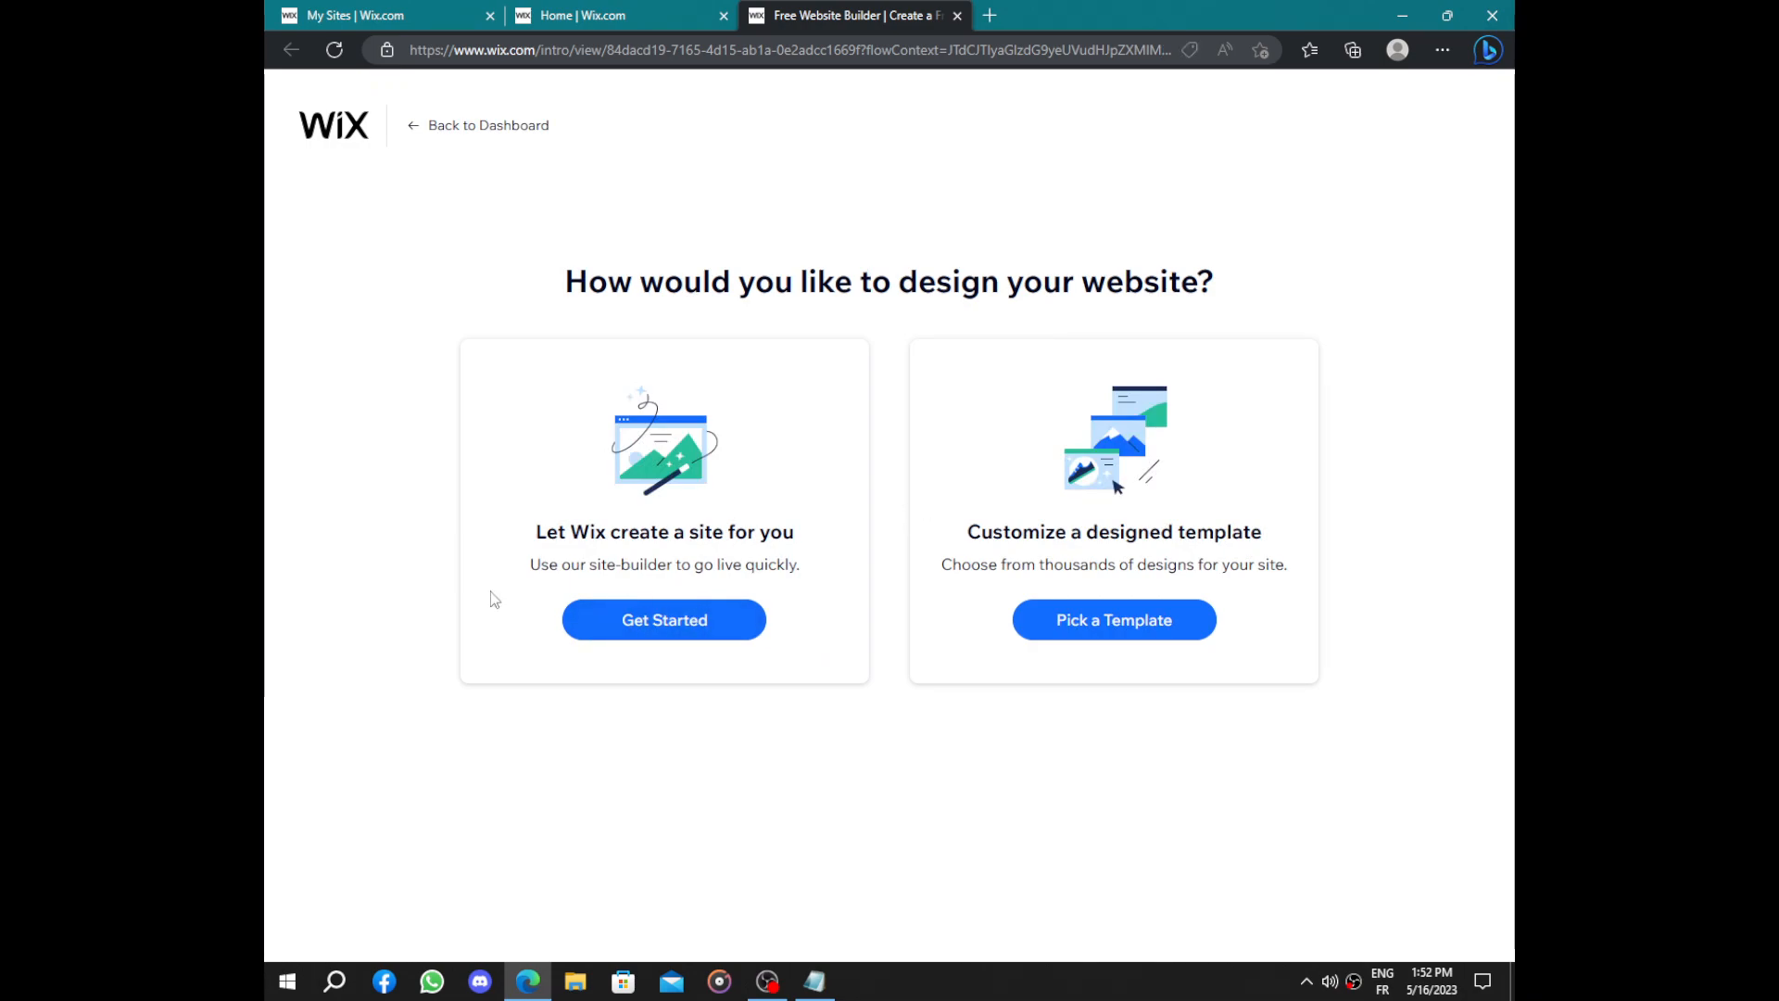
pyautogui.moveTo(795, 532); pyautogui.dragTo(449, 505)
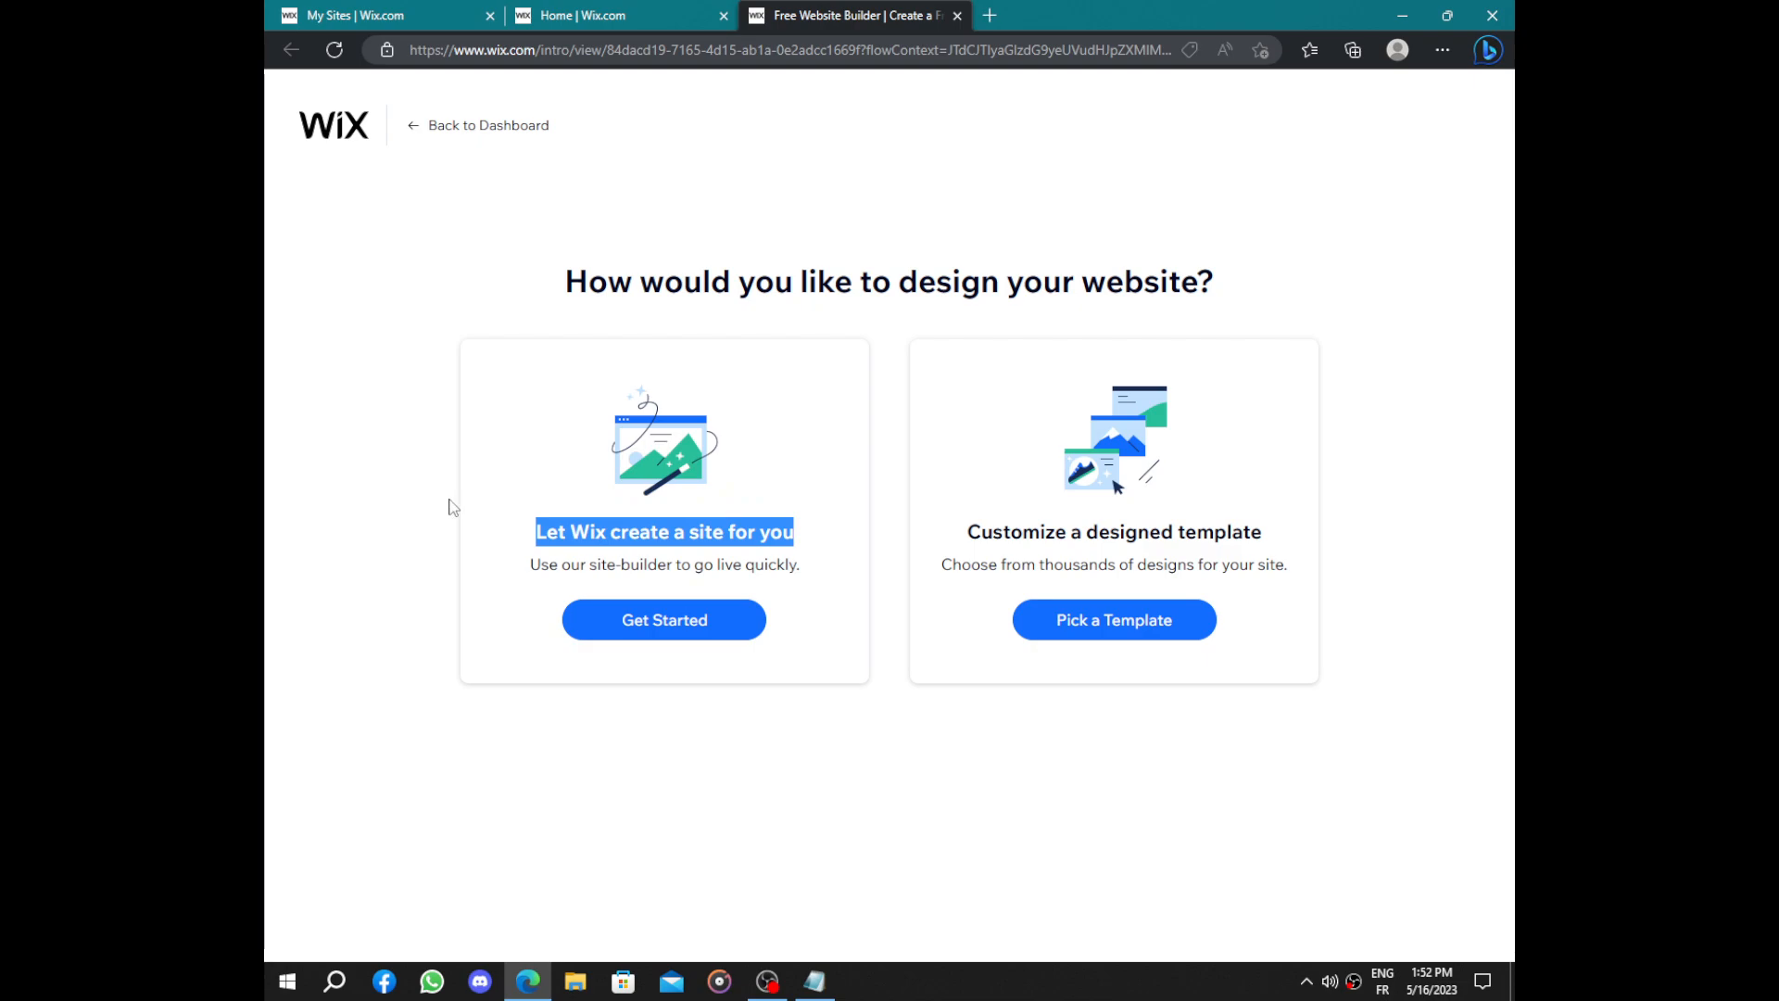
pyautogui.click(342, 539)
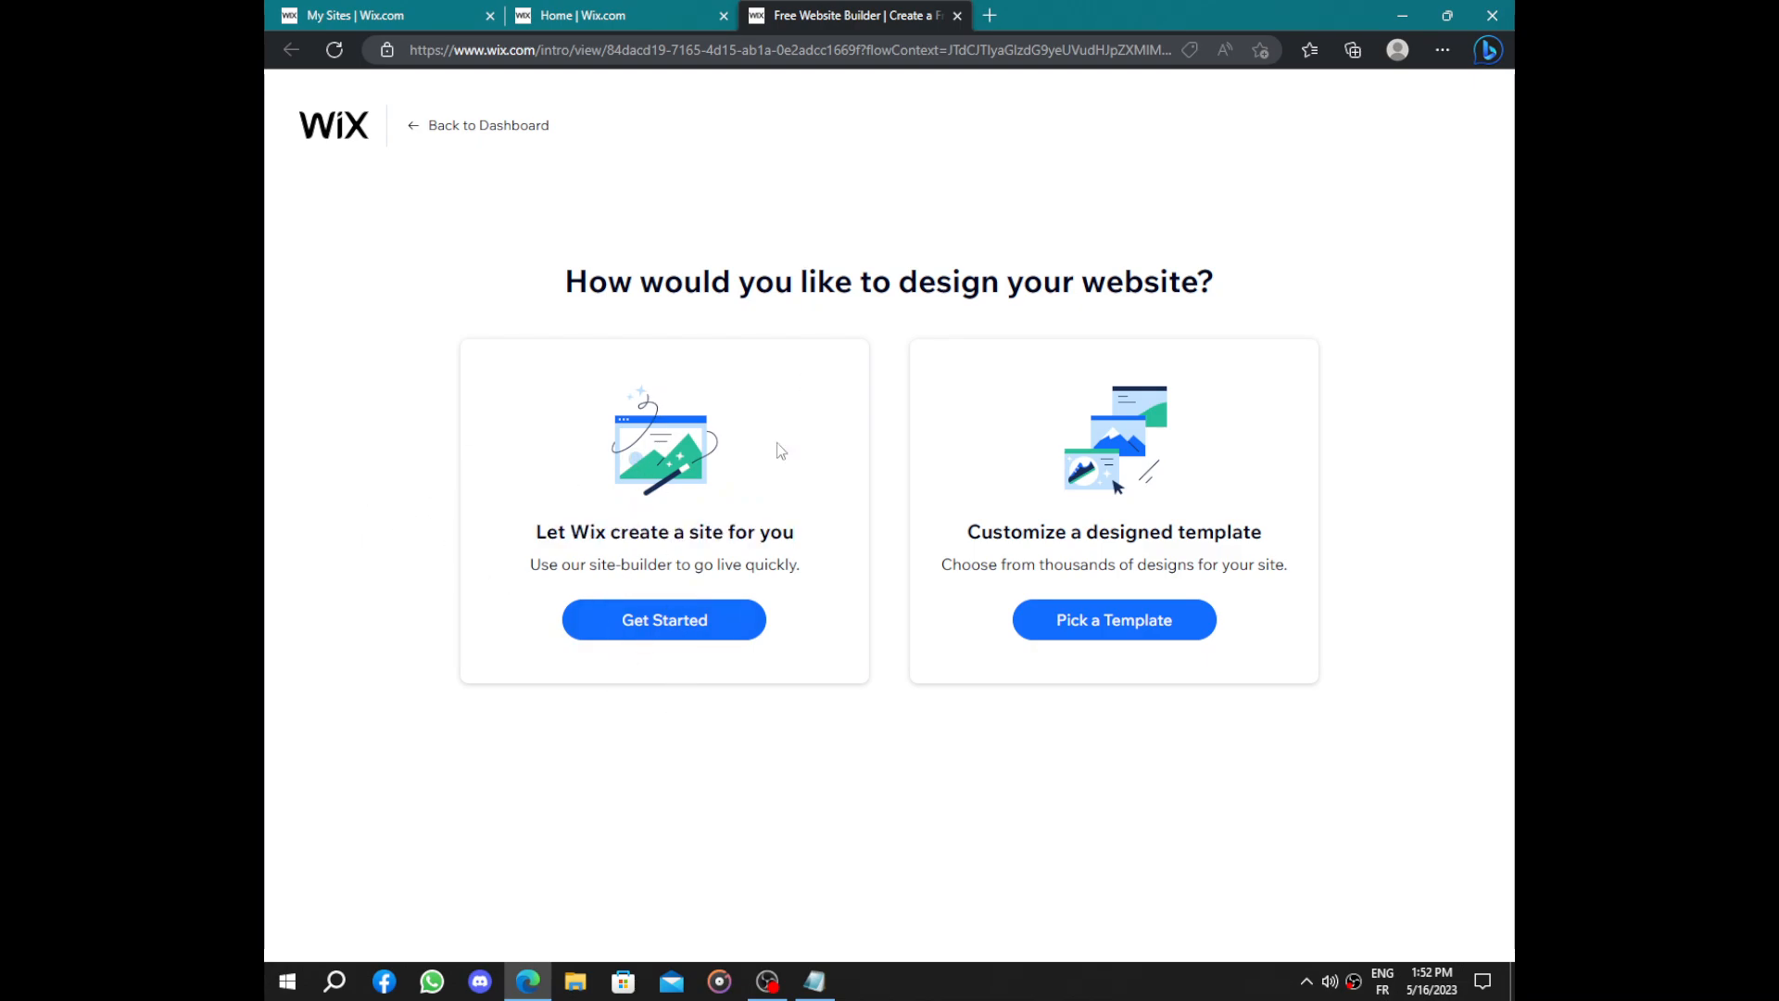
# Choose to let Wix create the site with its site-builder instead of customizing a template
pyautogui.moveTo(540, 297); pyautogui.dragTo(1295, 281)
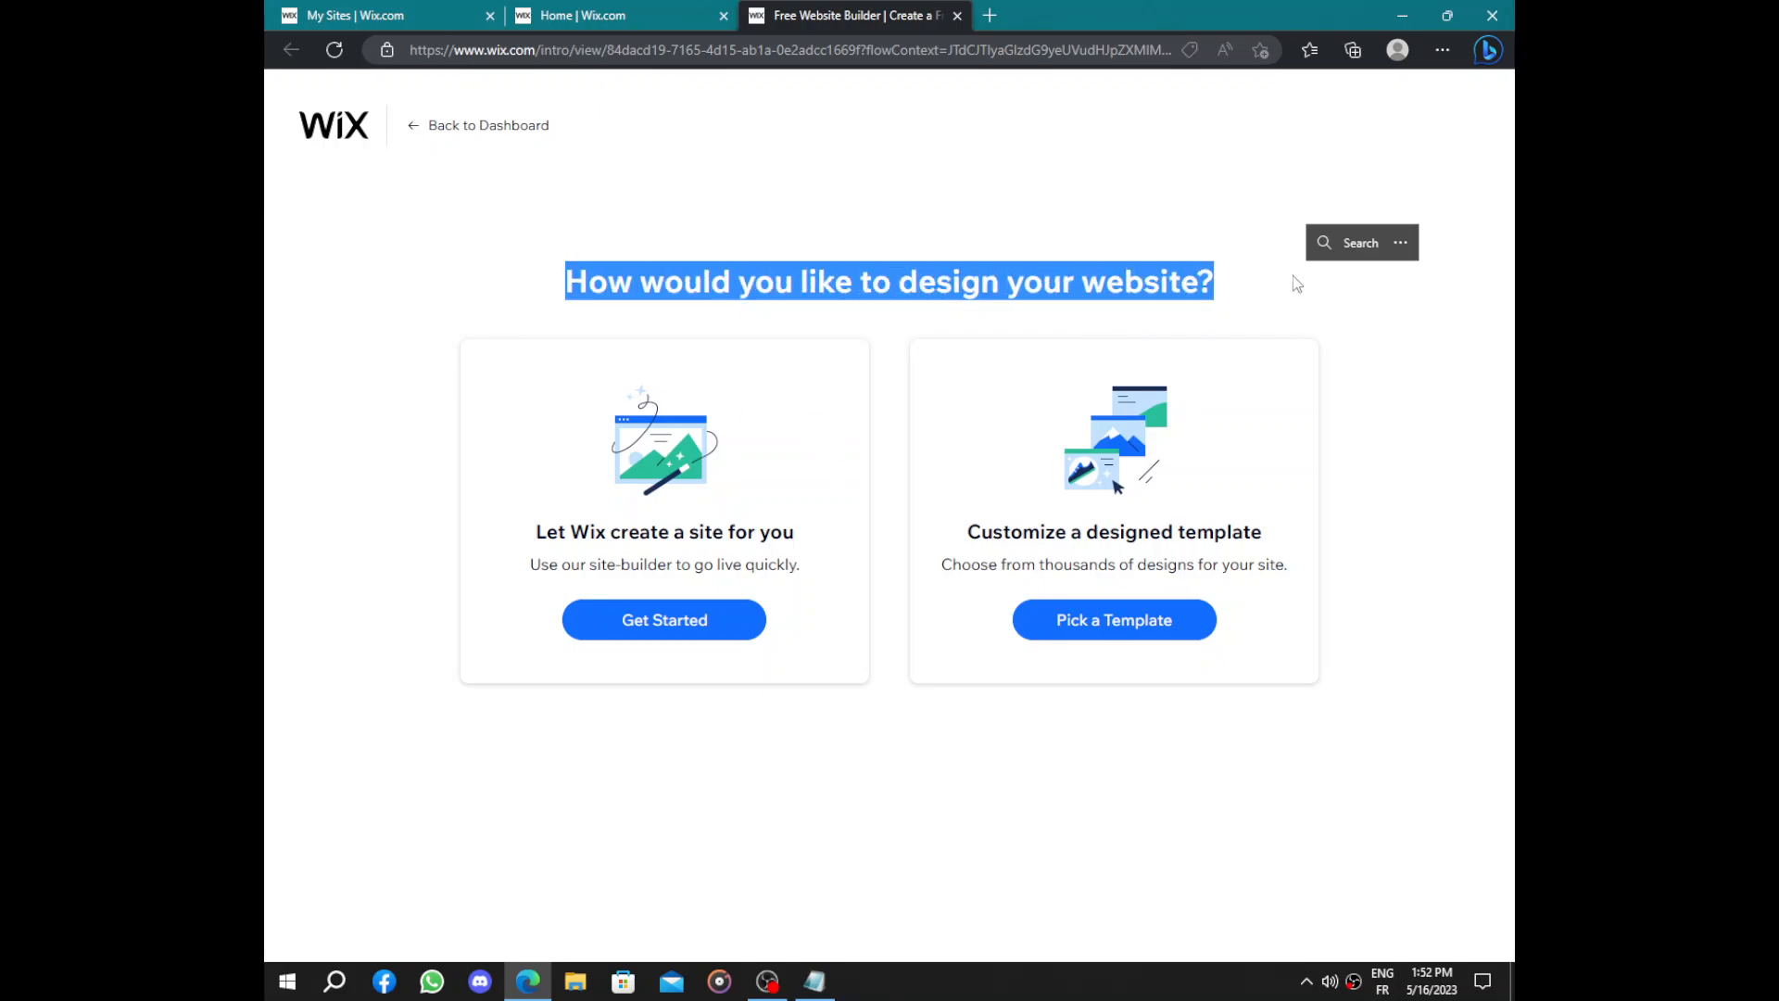
pyautogui.click(1080, 350)
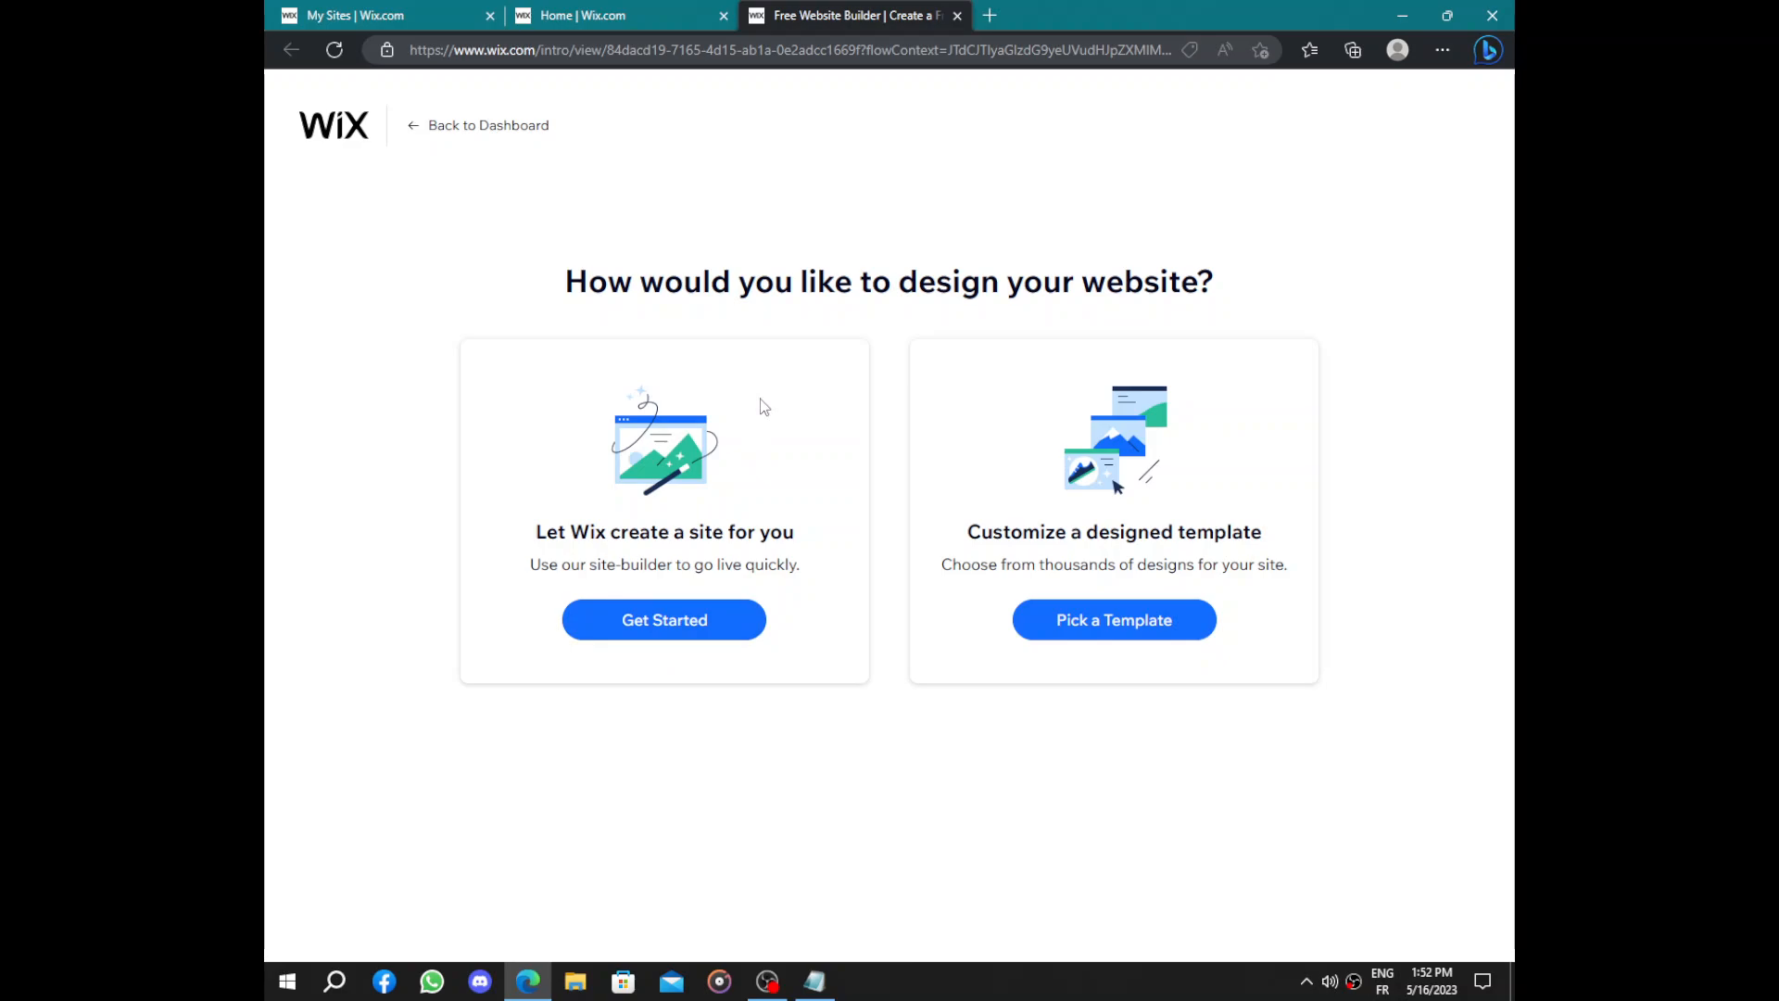
pyautogui.click(691, 633)
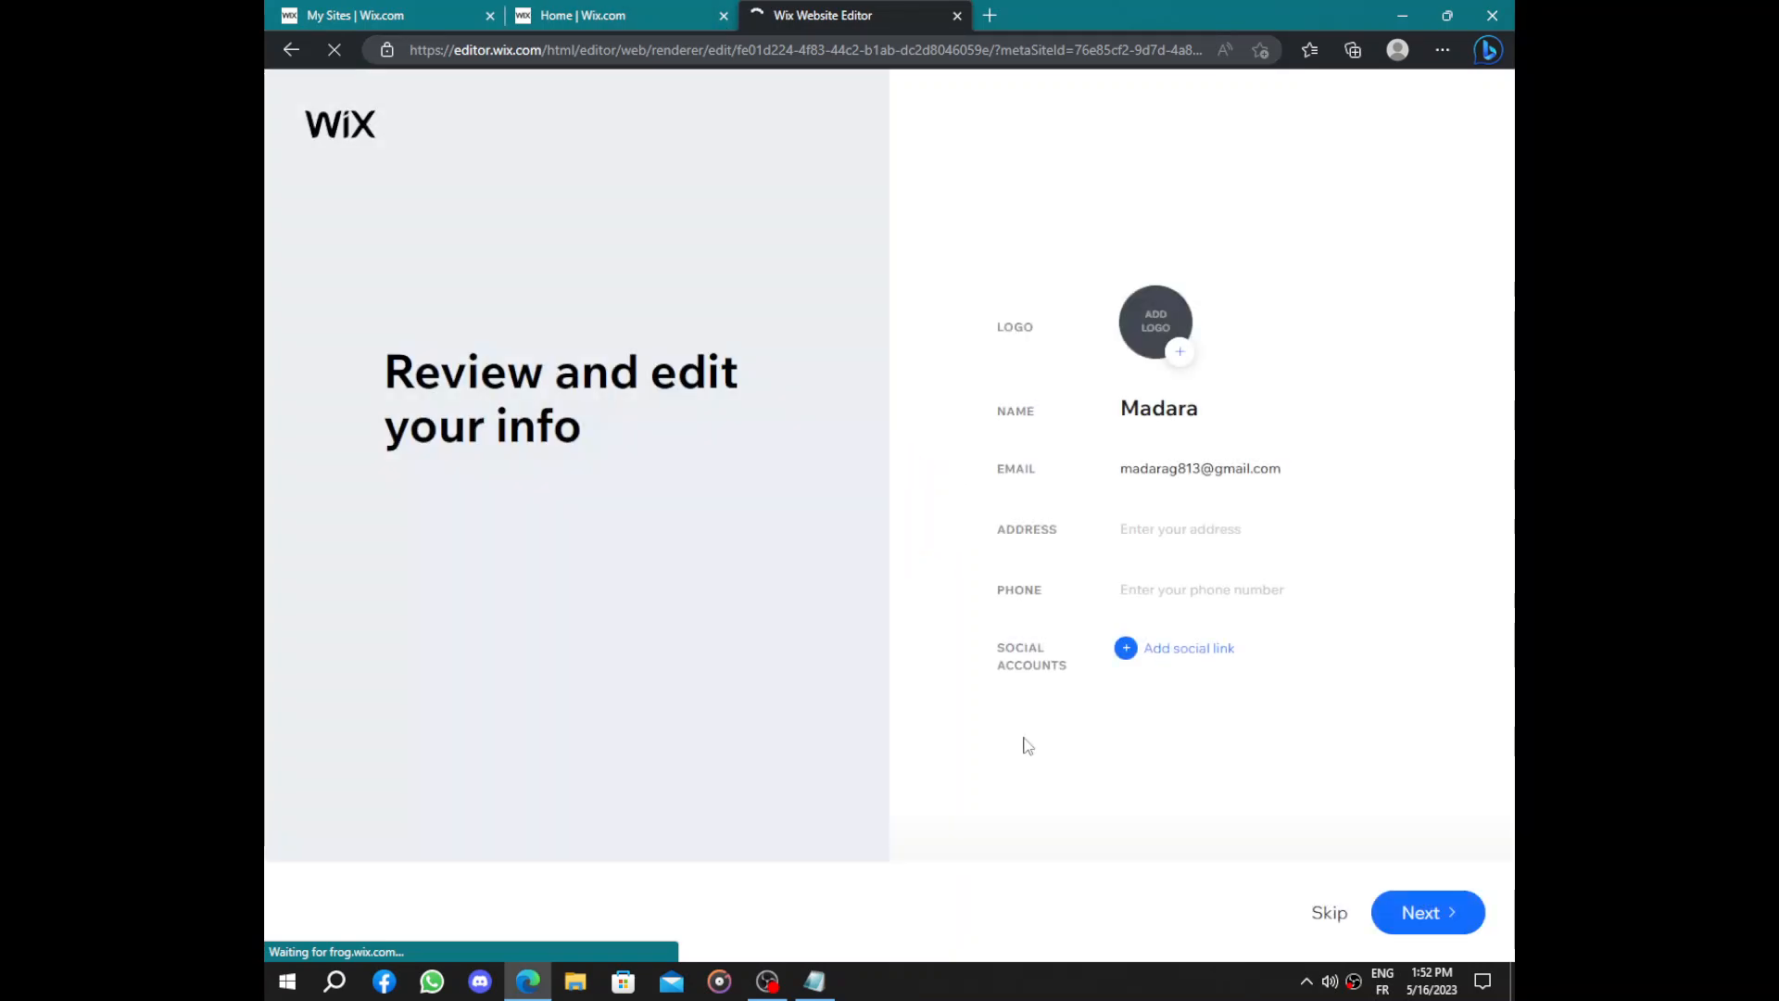
# Add four blank social link entries to the business info and continue to the theme selection
pyautogui.moveTo(346, 375); pyautogui.dragTo(688, 439)
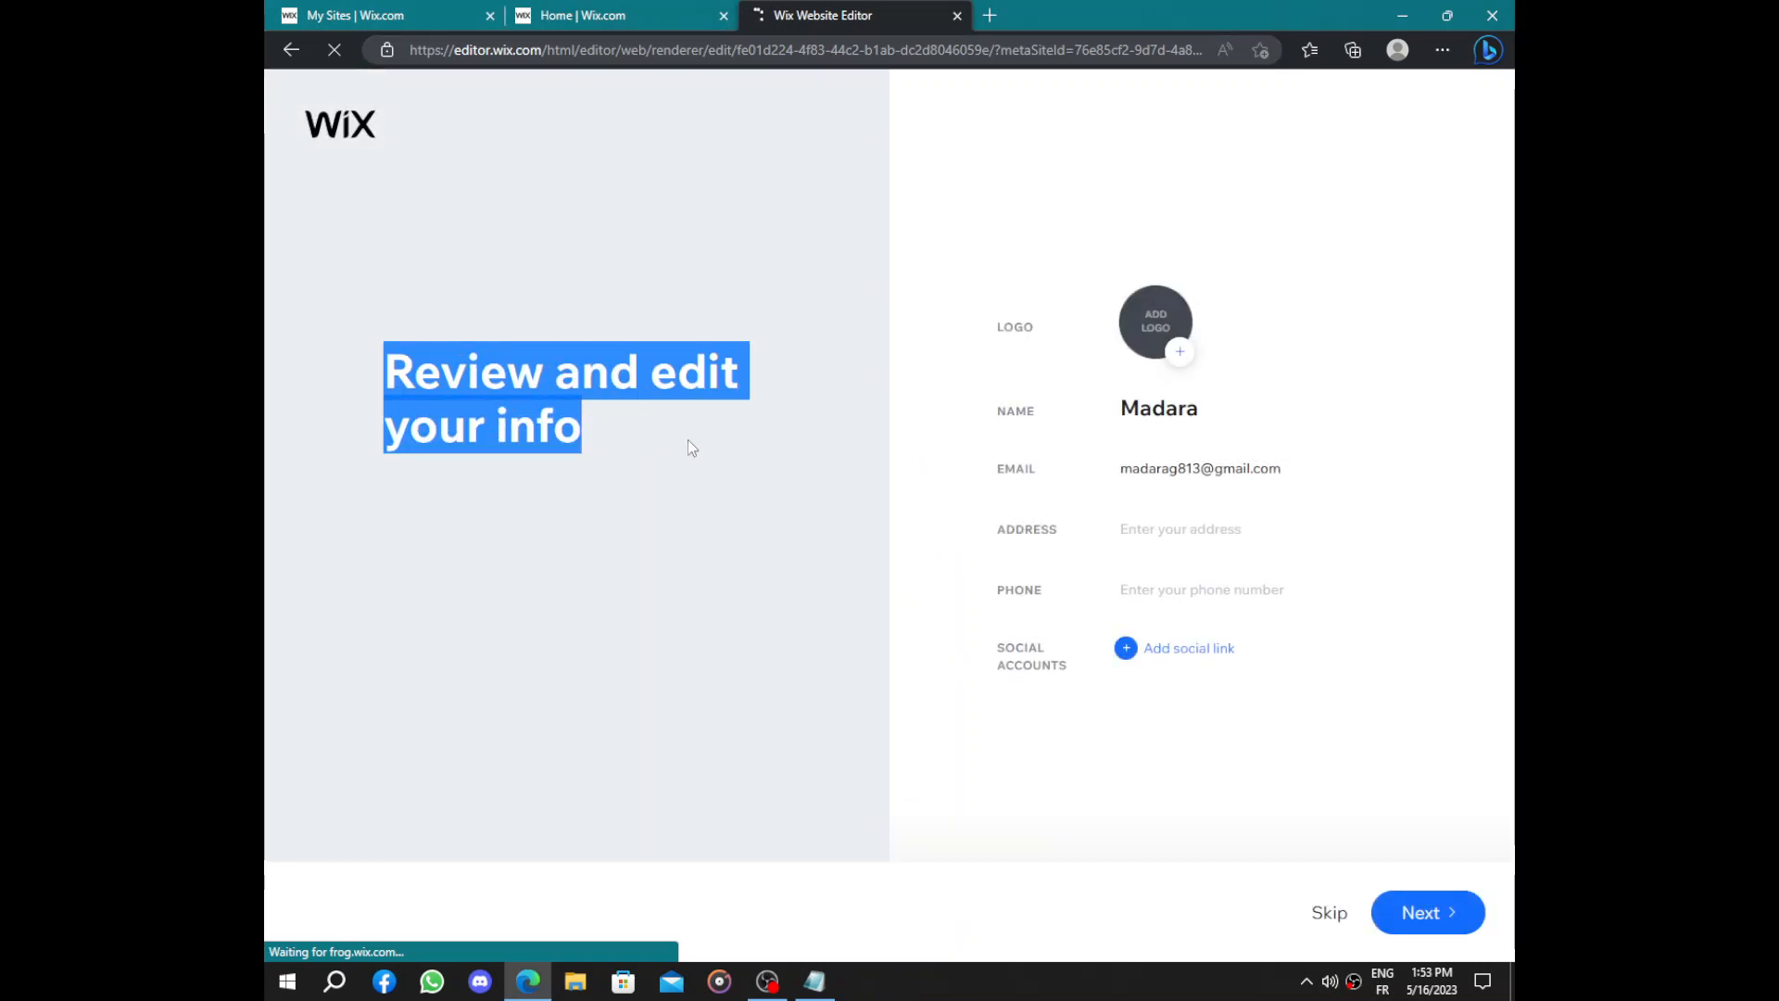
pyautogui.click(687, 440)
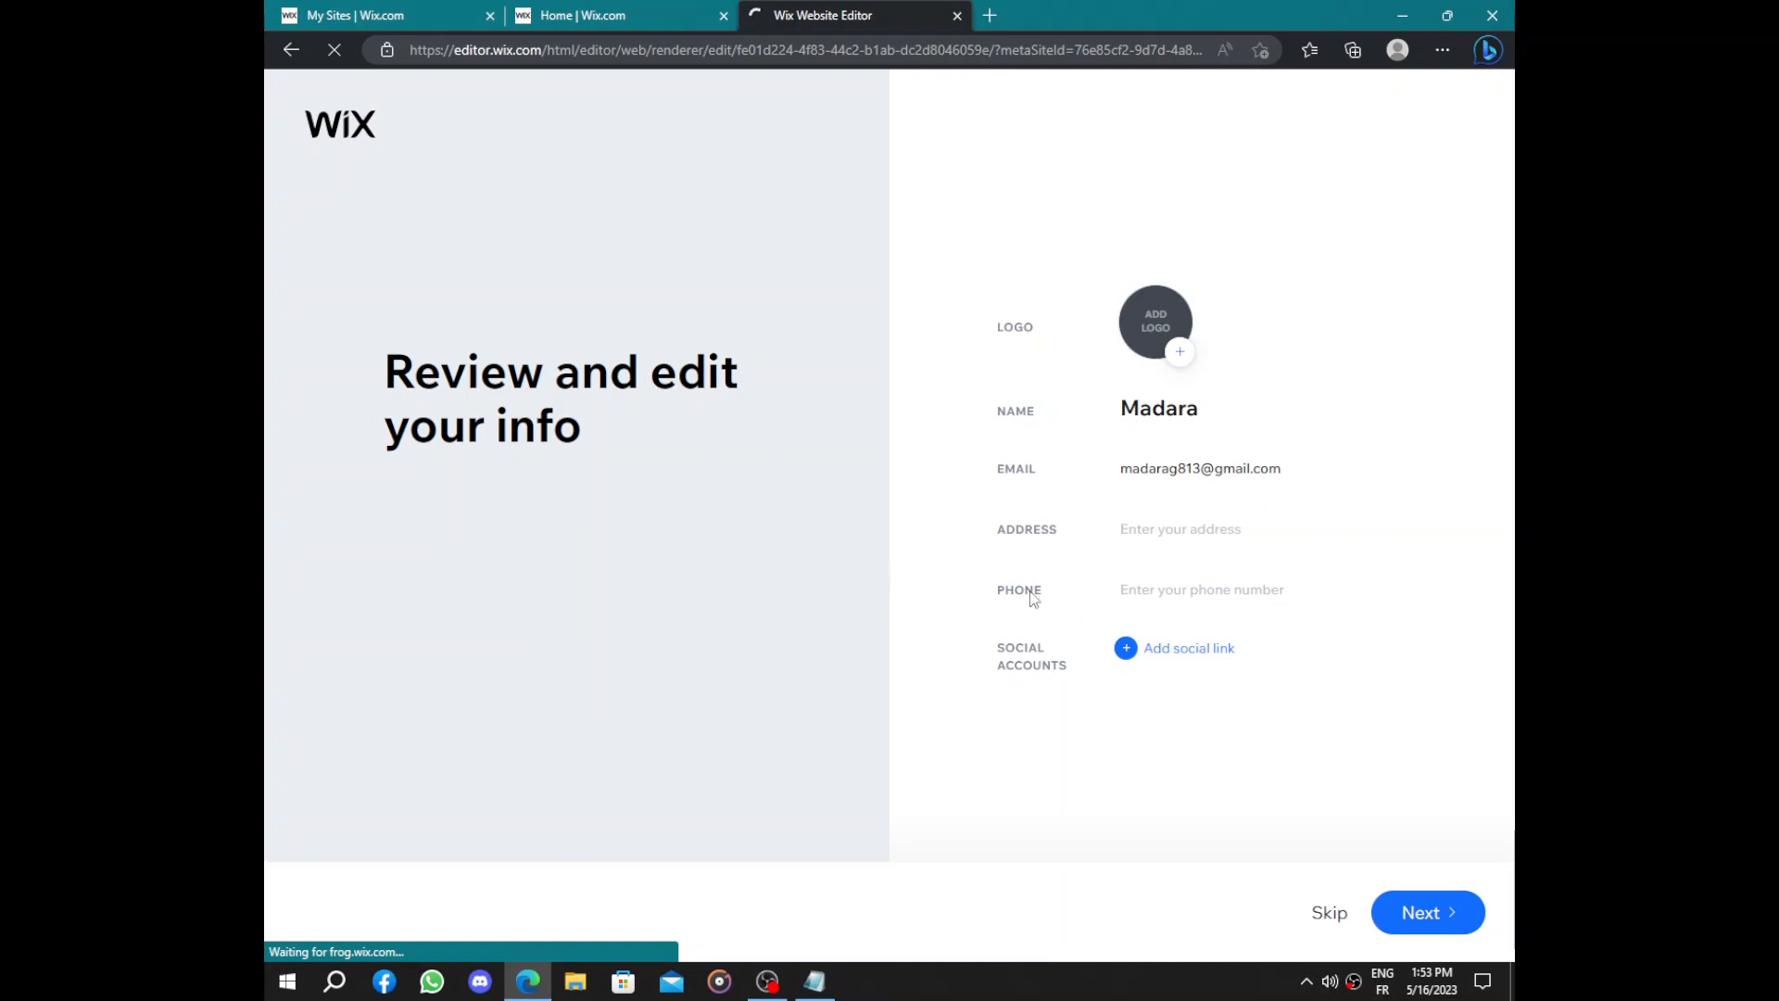
pyautogui.click(1197, 651)
pyautogui.click(1208, 683)
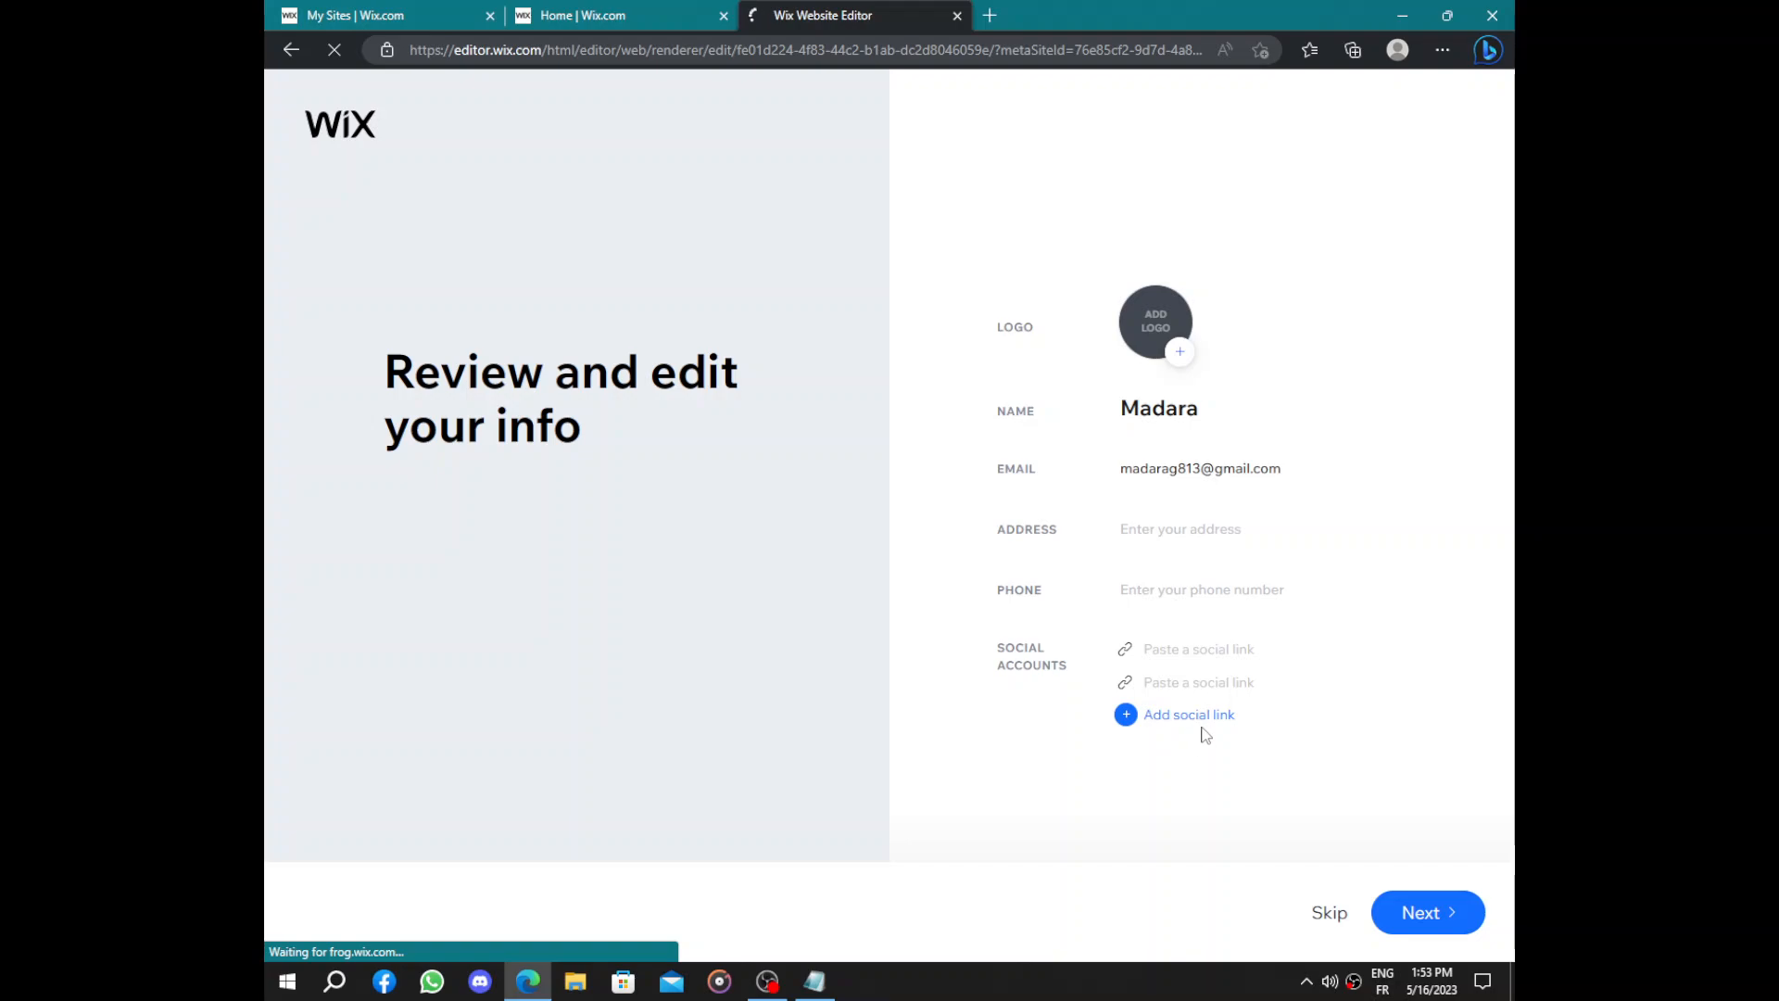
pyautogui.click(1205, 716)
pyautogui.click(1205, 749)
pyautogui.click(1399, 912)
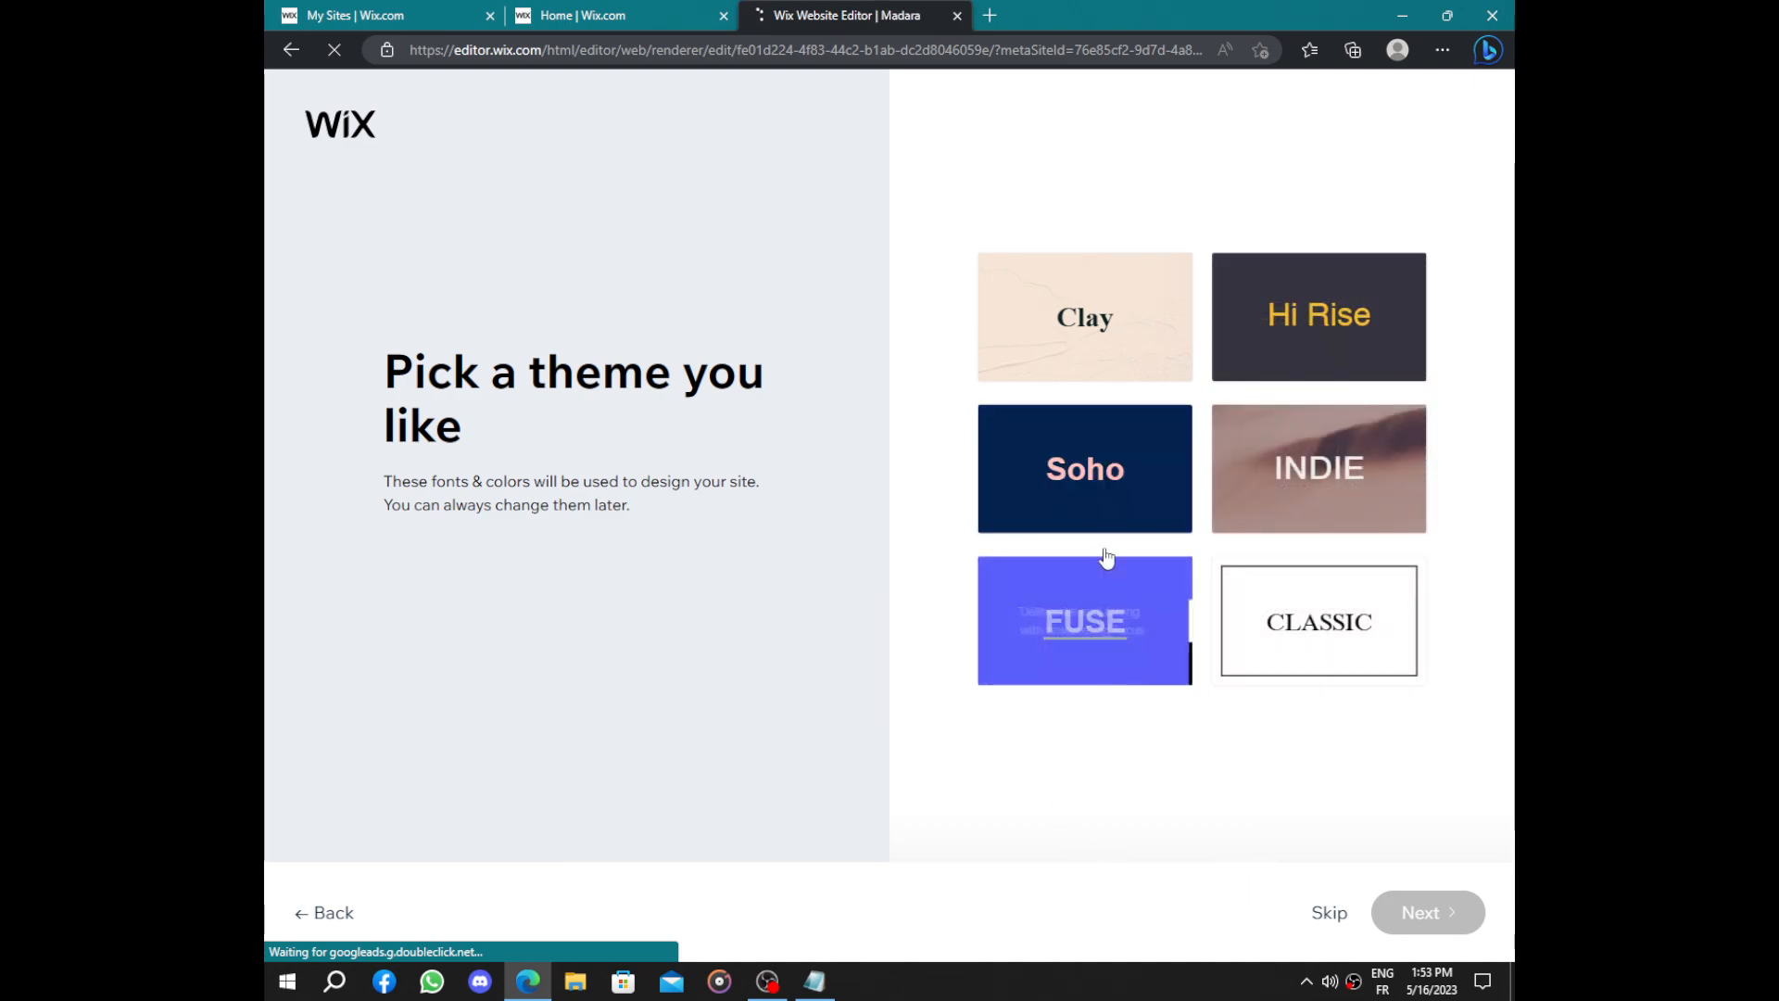
# Apply the Soho theme and pick the homepage design with the wooden staircase image above the title
pyautogui.click(1096, 479)
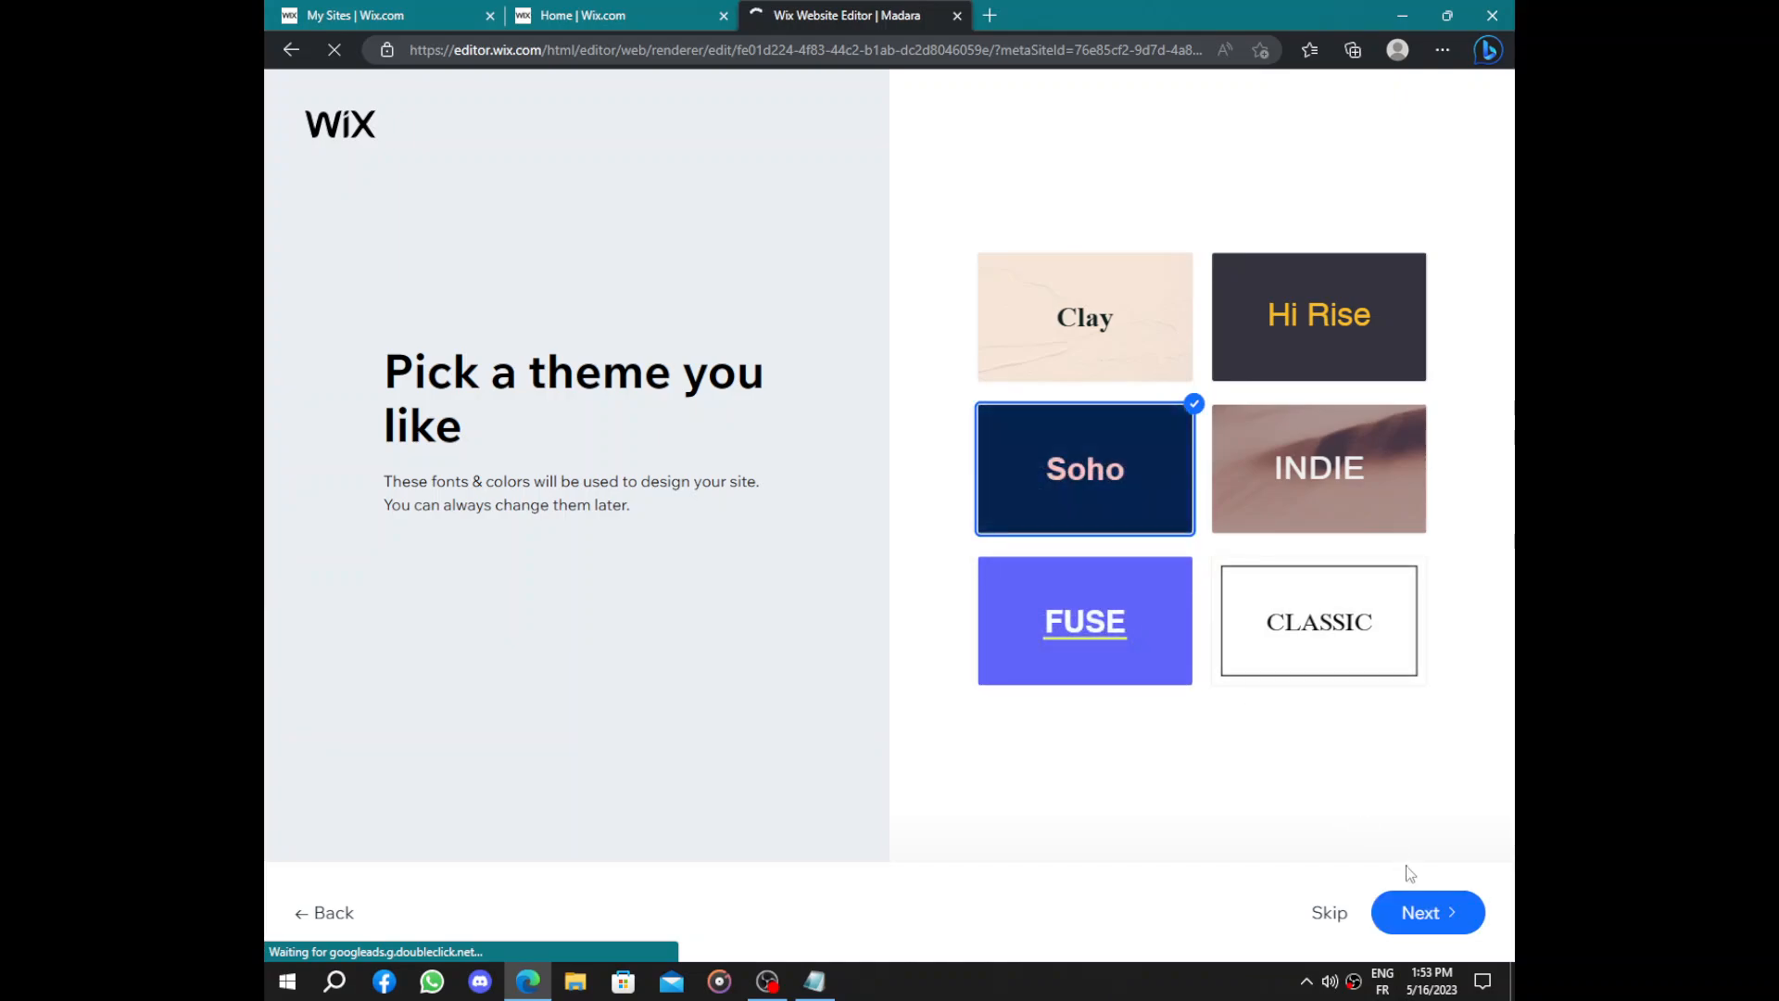
pyautogui.click(1422, 912)
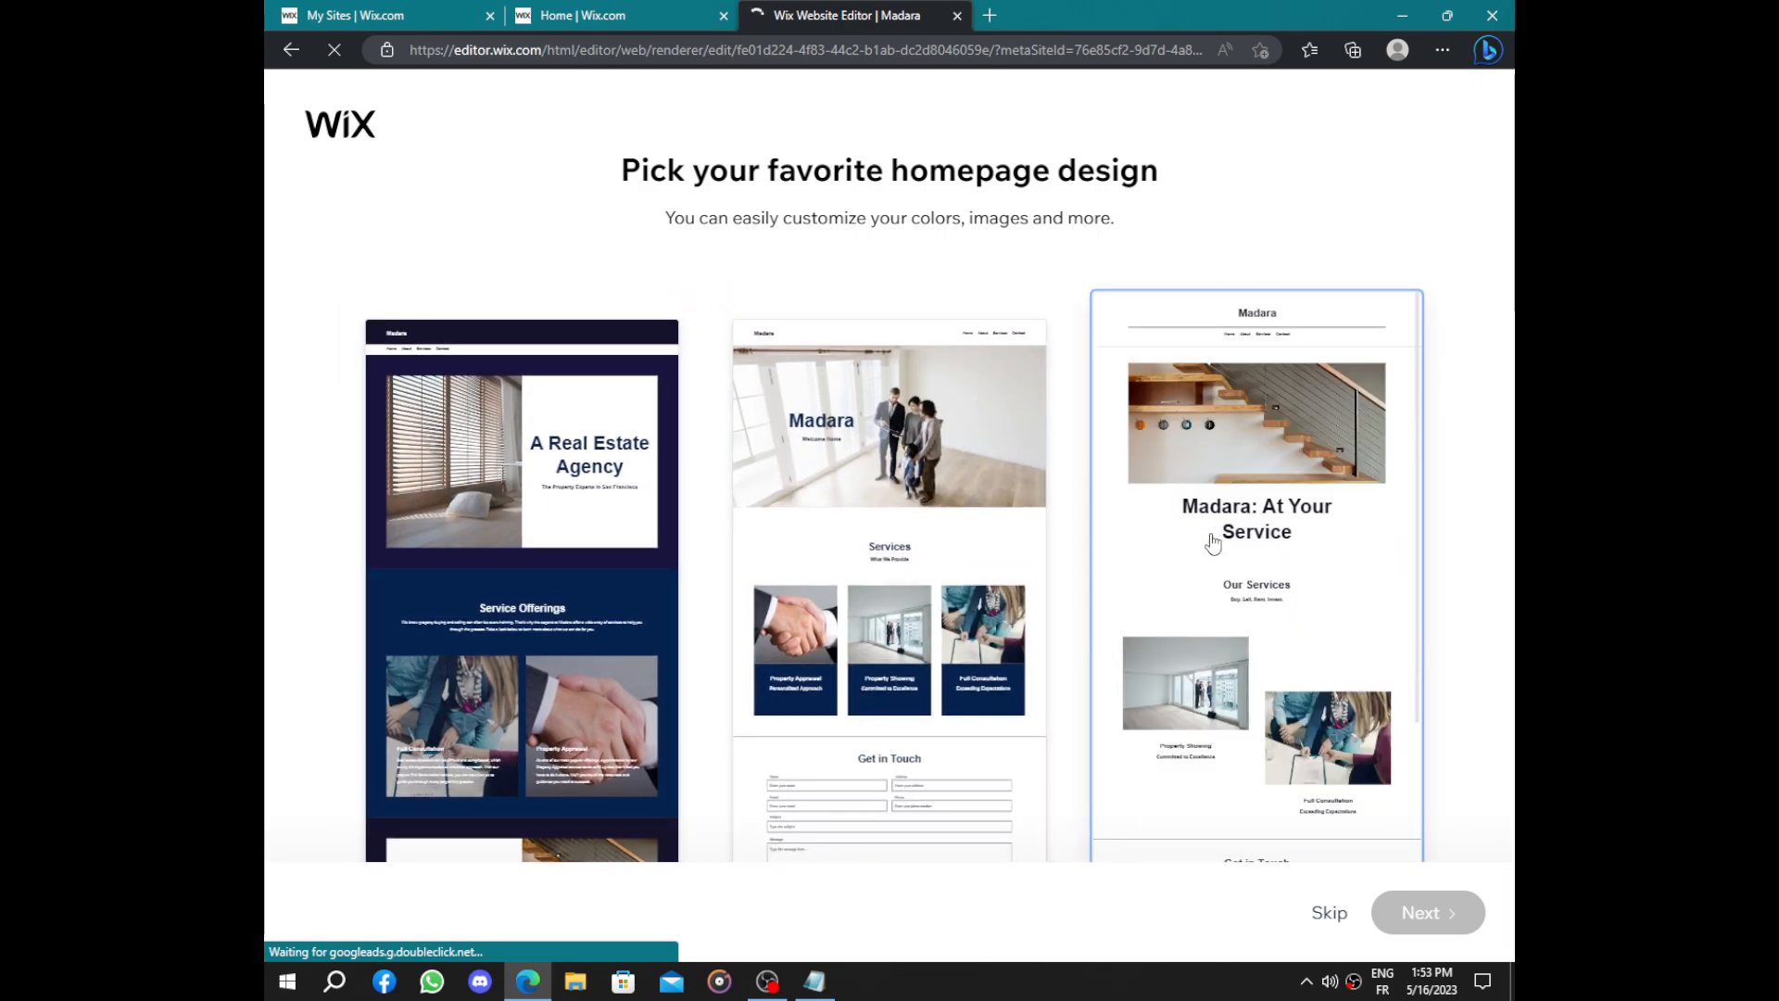
pyautogui.click(1213, 544)
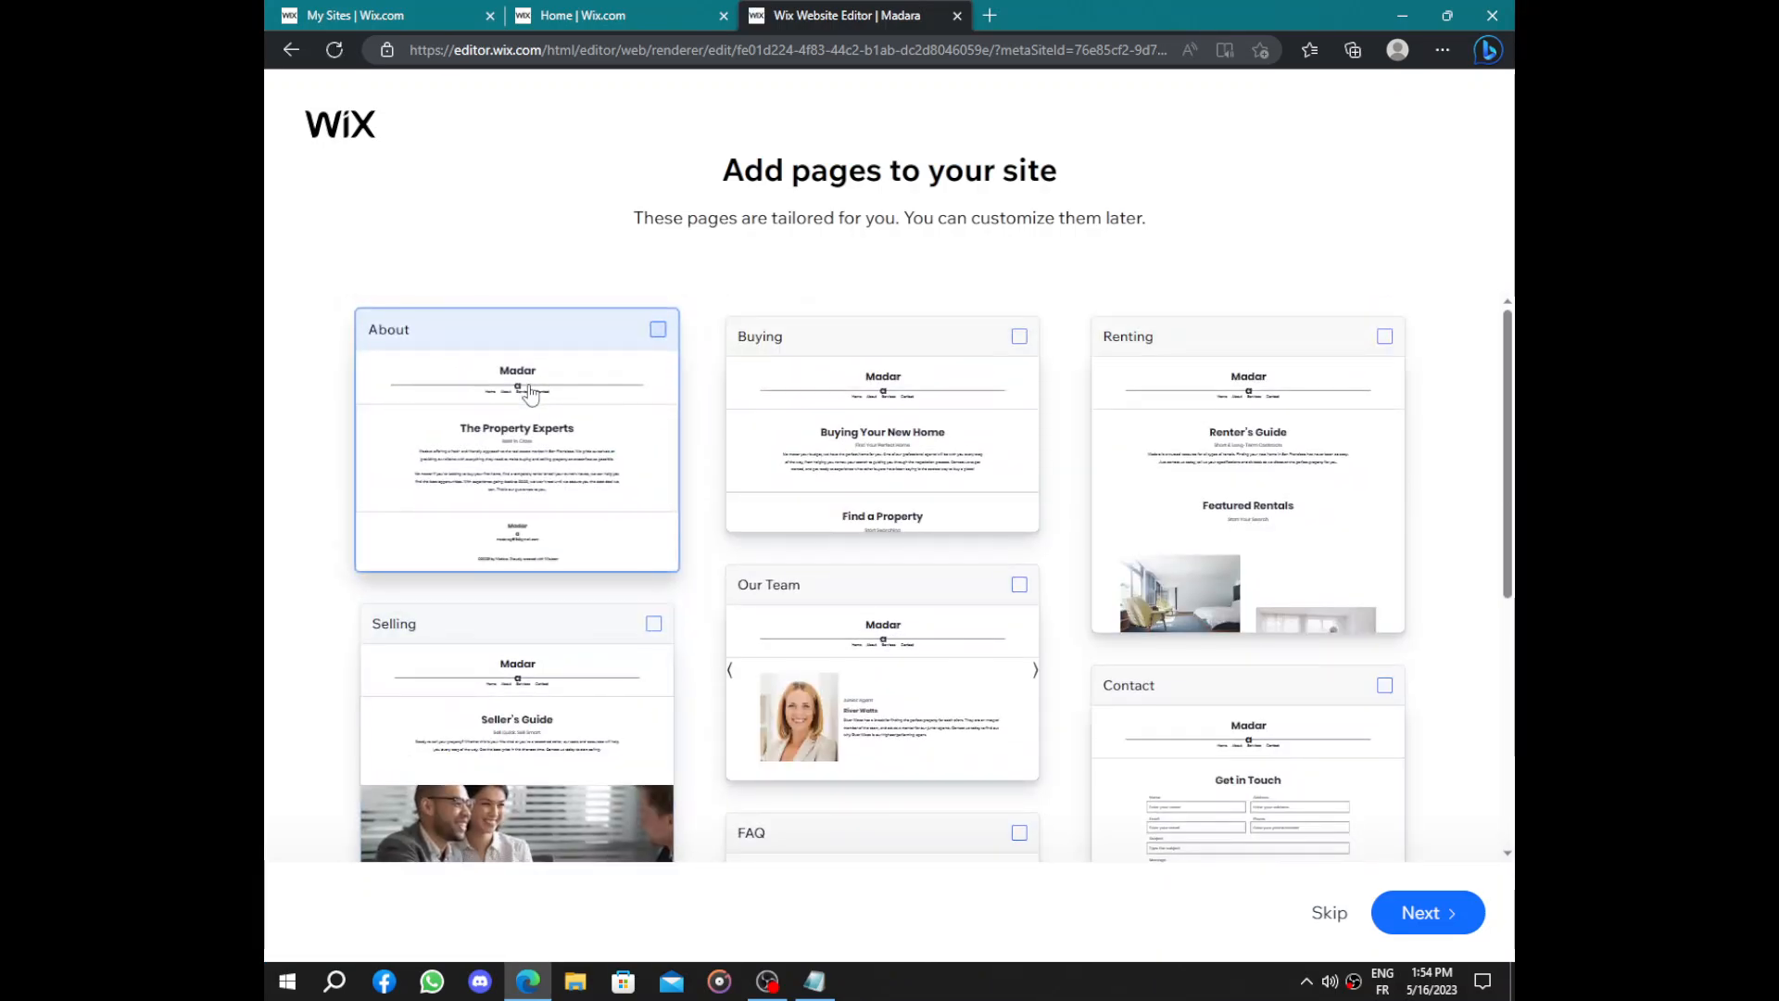
# Select the About, Buying, Renting, Contact, FAQ and Quote pages to add to the site
pyautogui.click(550, 367)
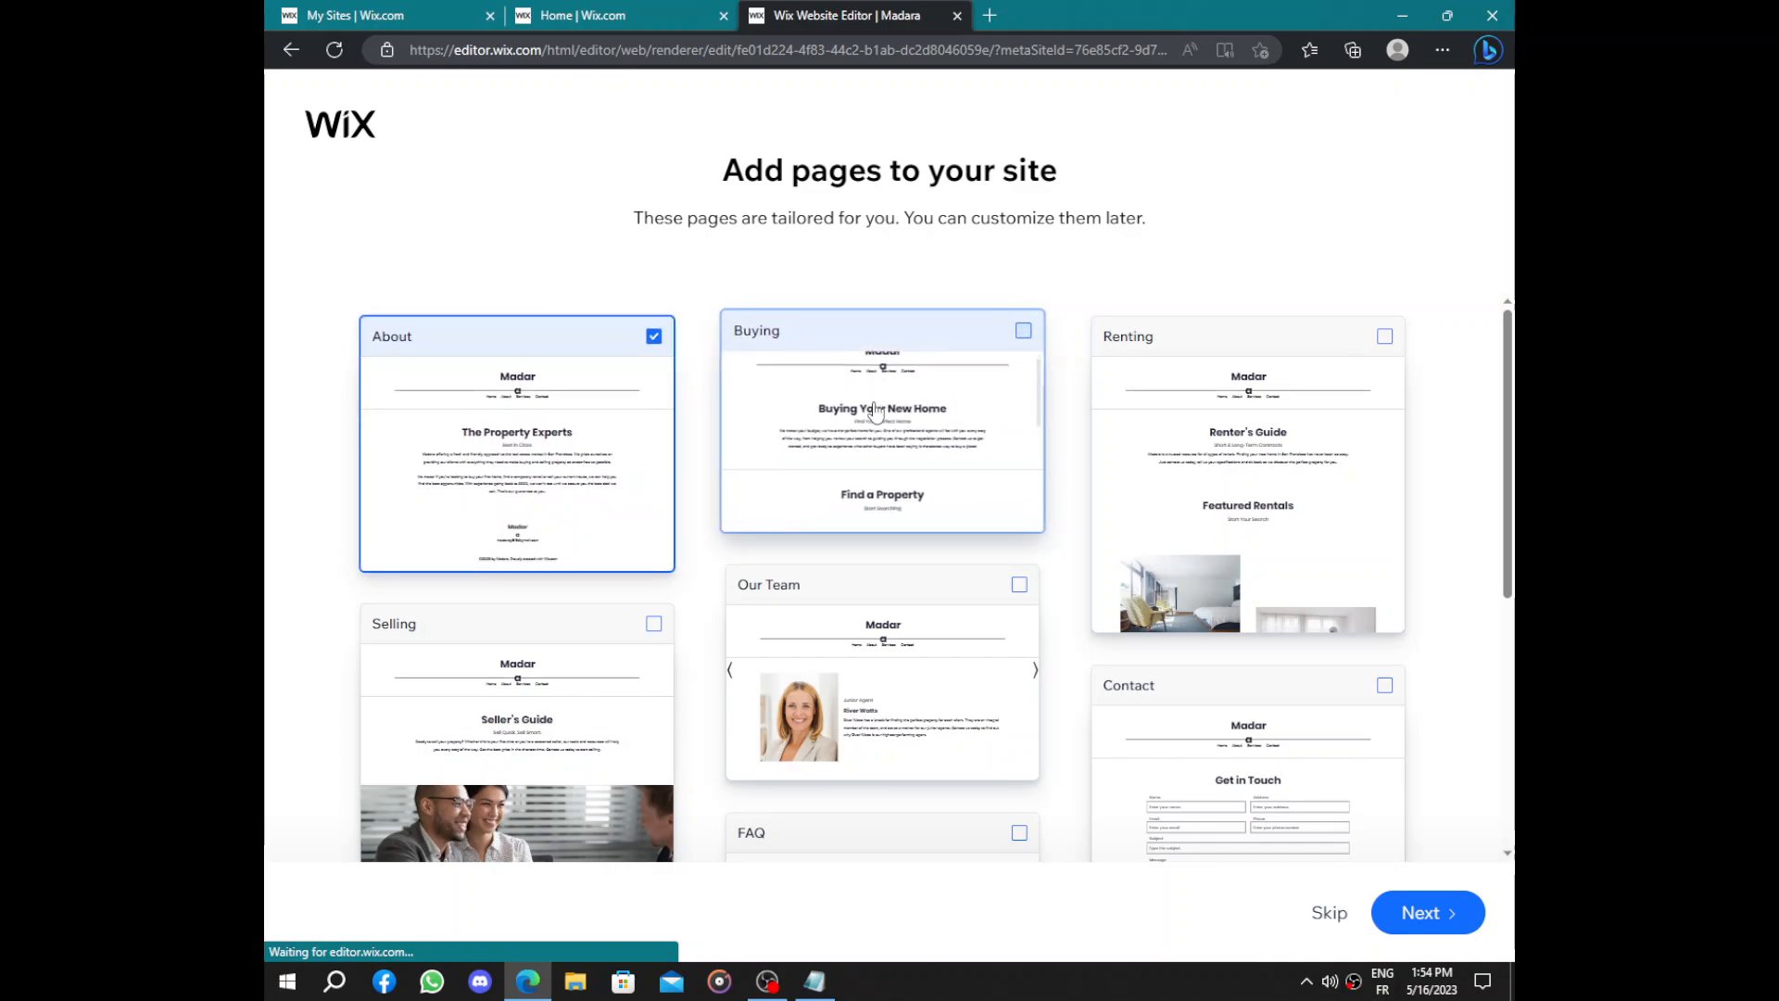
pyautogui.click(992, 422)
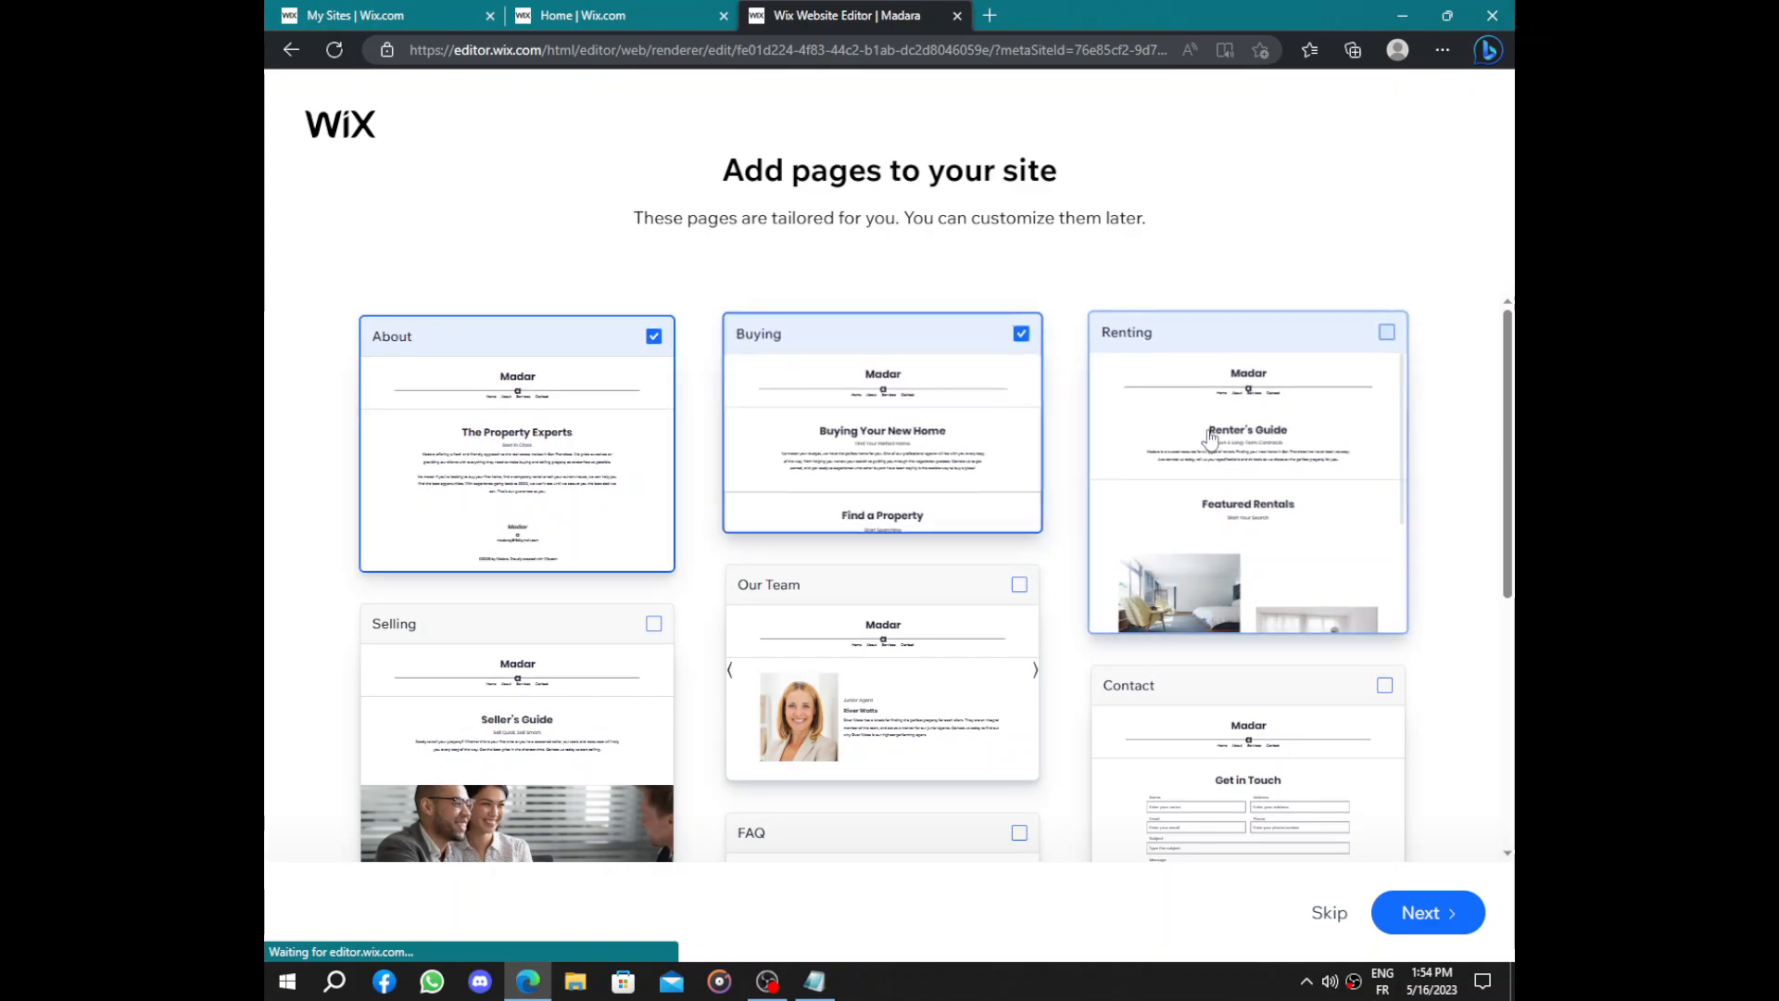
pyautogui.click(1147, 429)
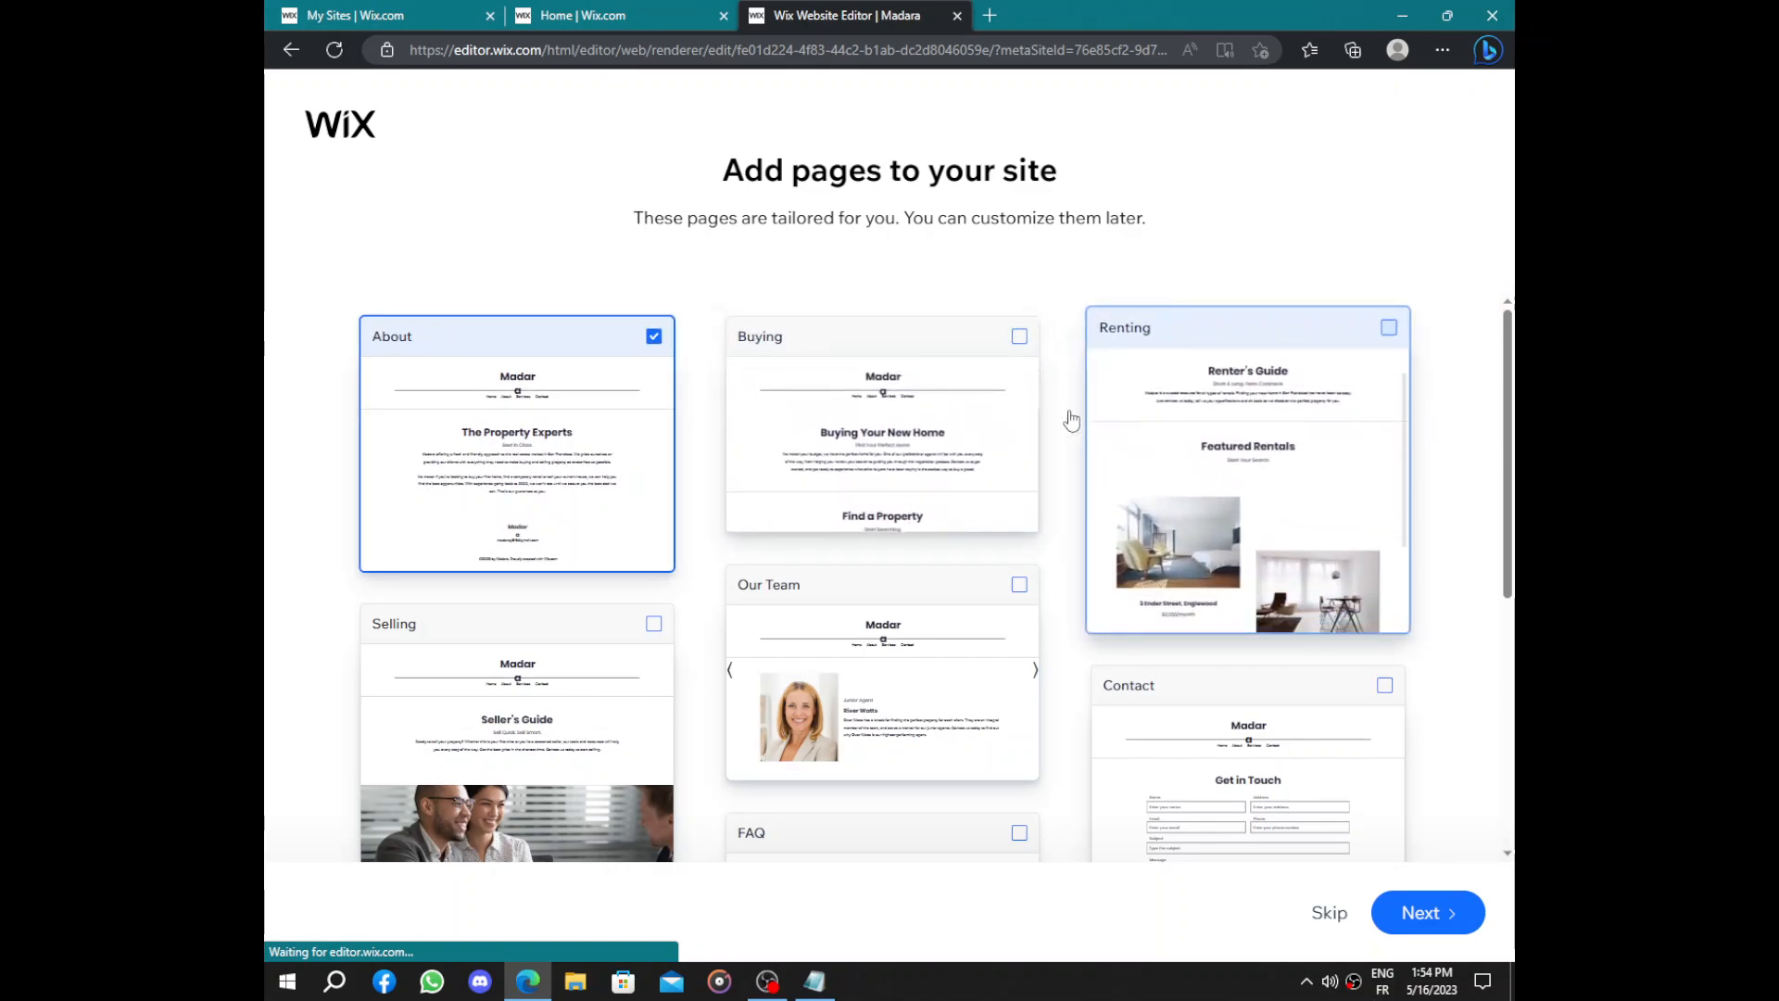
pyautogui.scroll(-5, 726, 516)
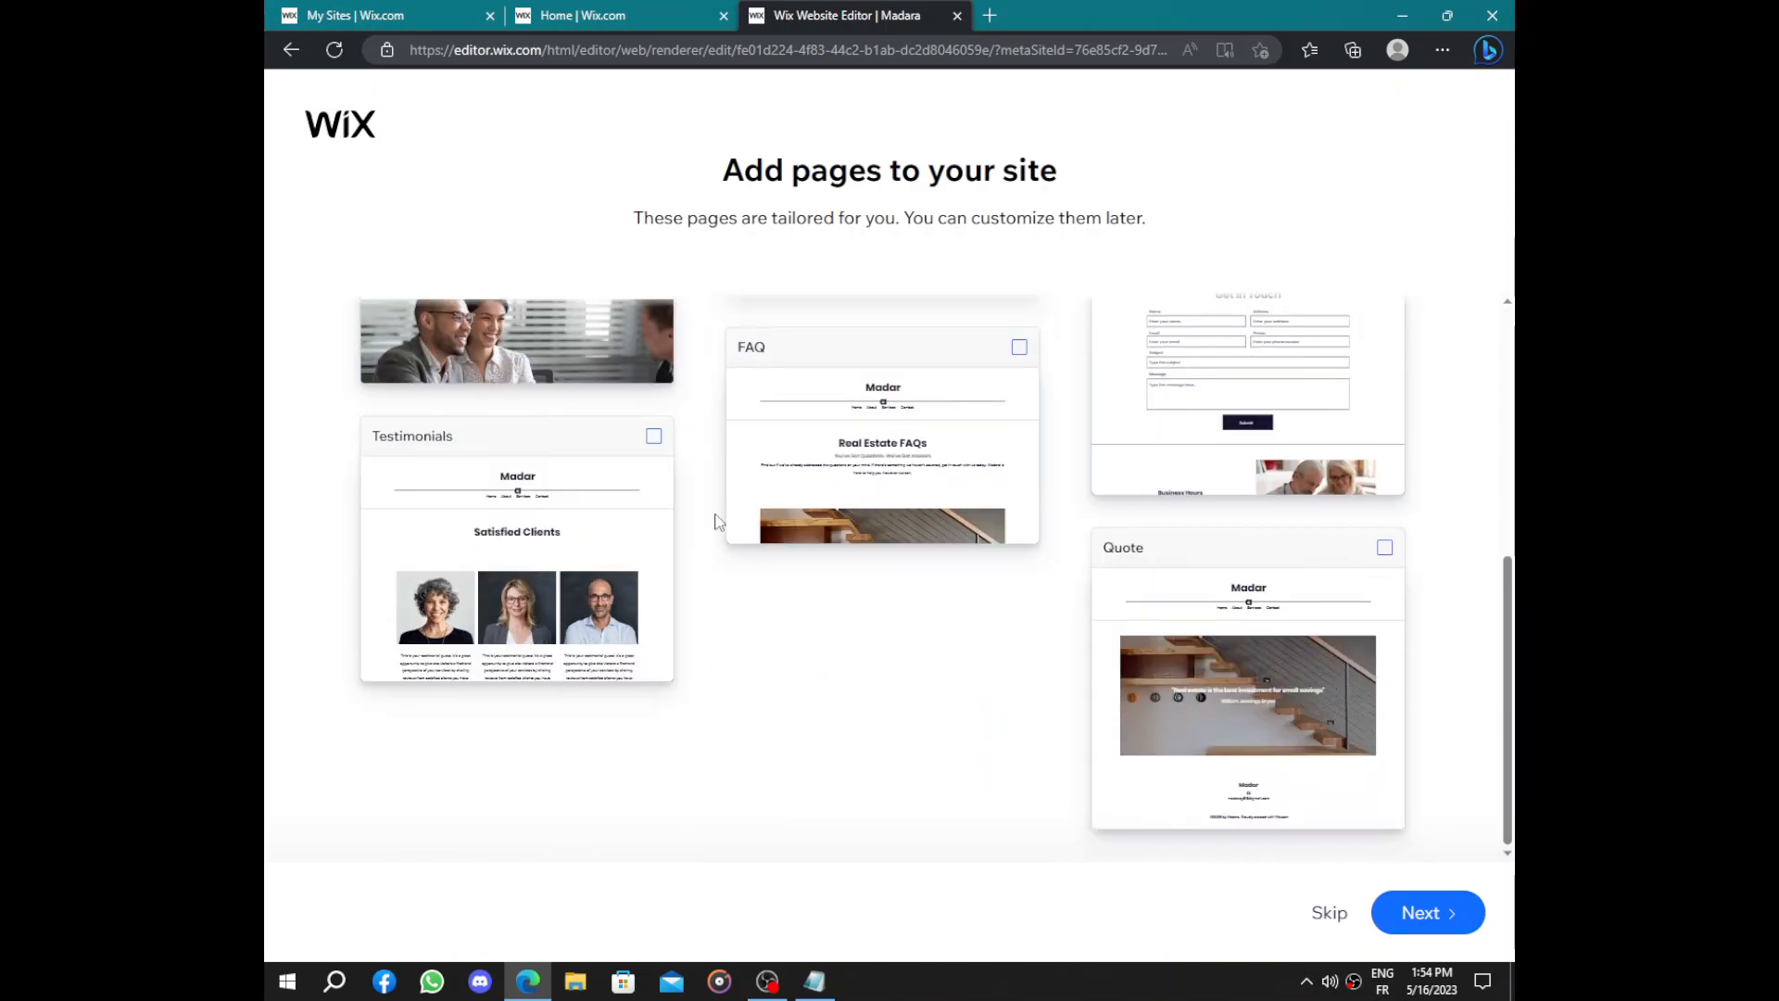
pyautogui.scroll(4, 732, 516)
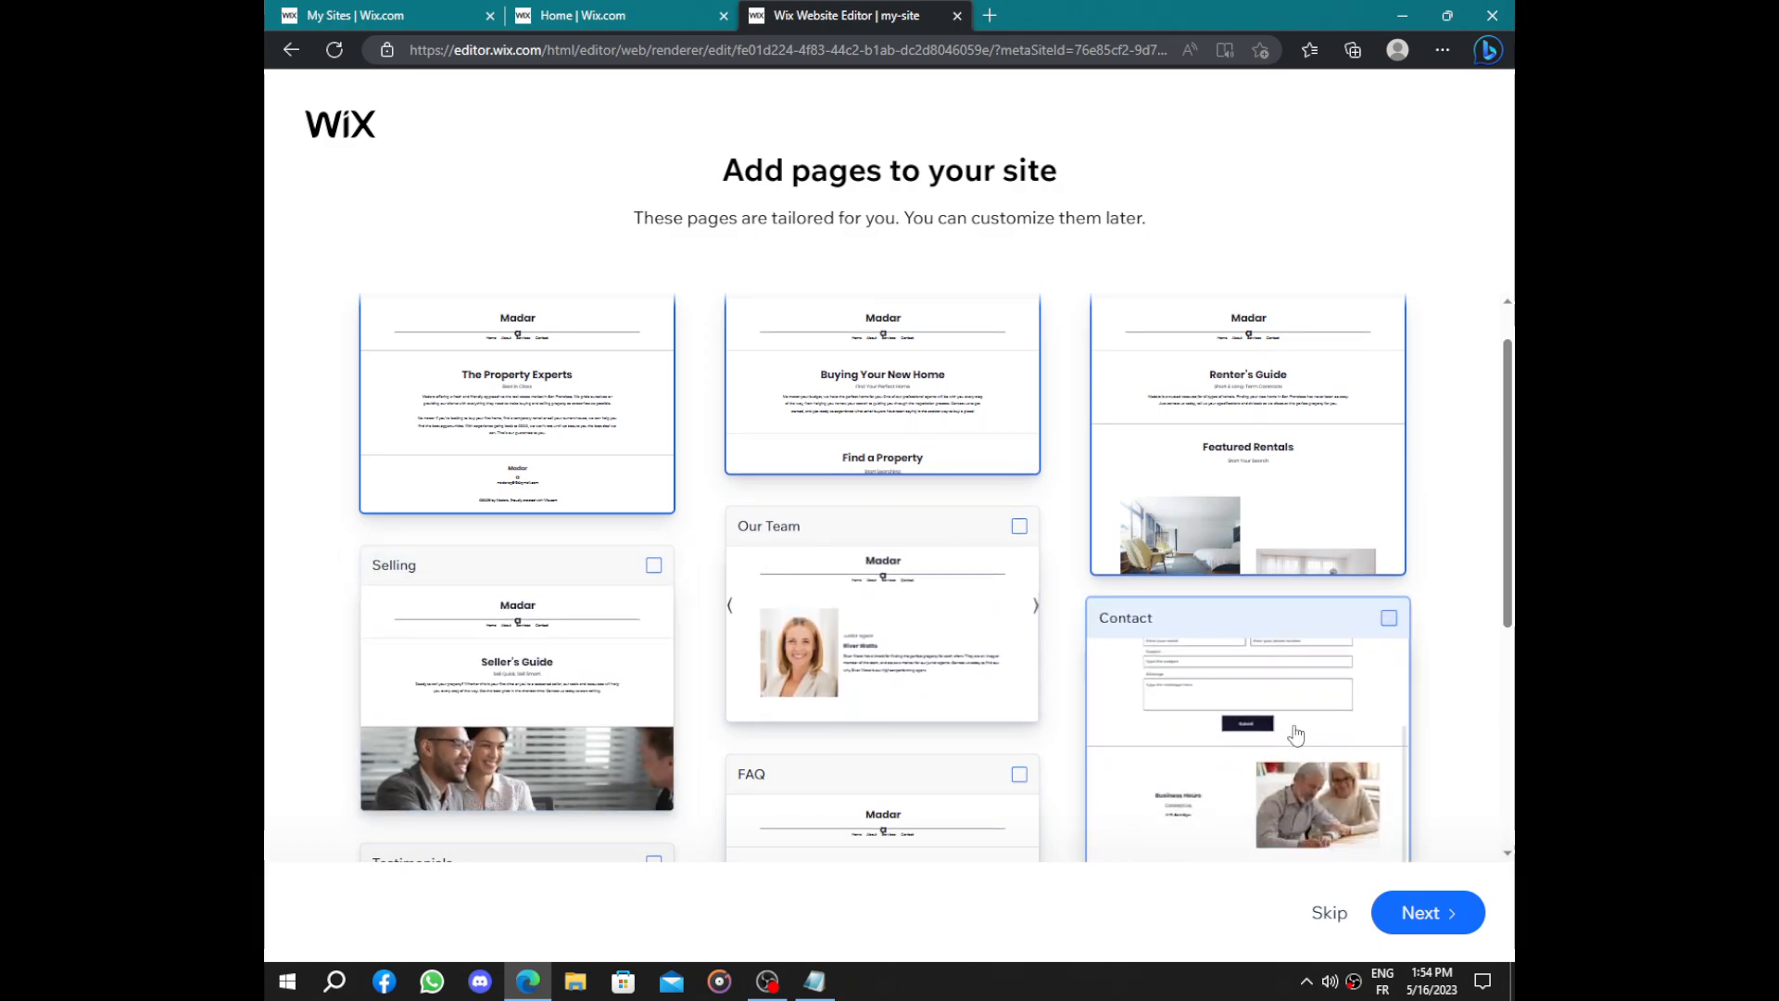
pyautogui.click(1130, 736)
pyautogui.scroll(-5, 1064, 726)
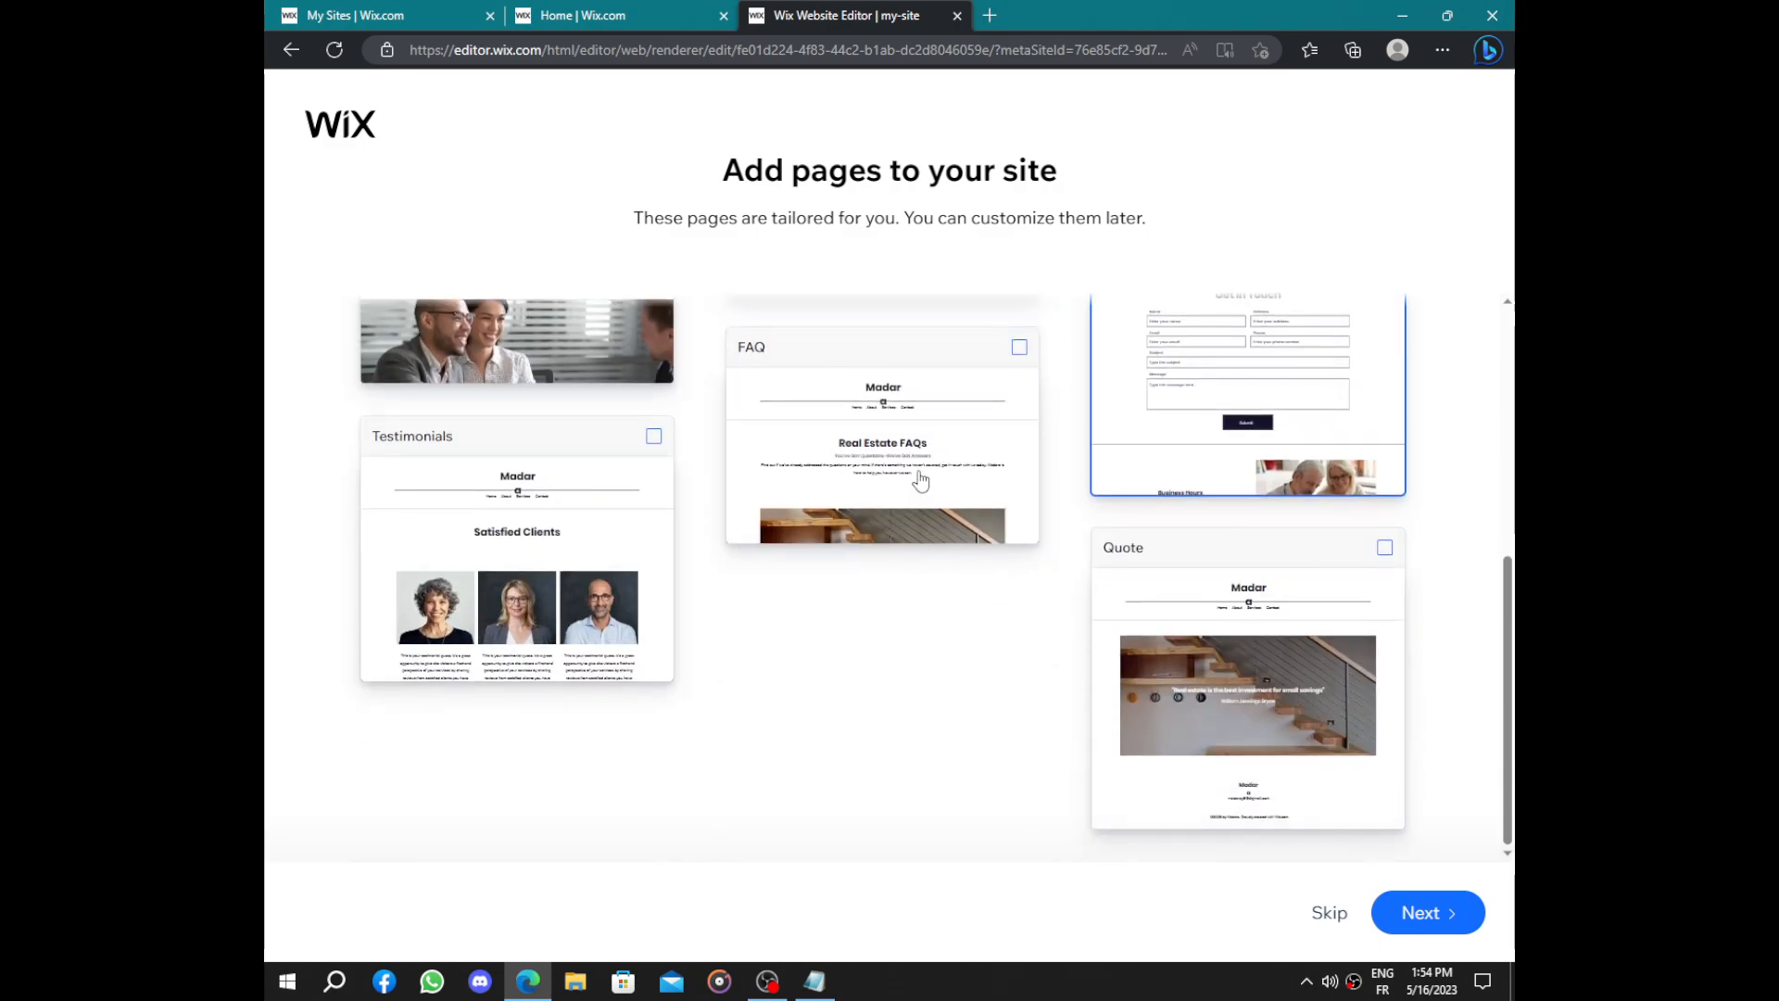
pyautogui.click(855, 438)
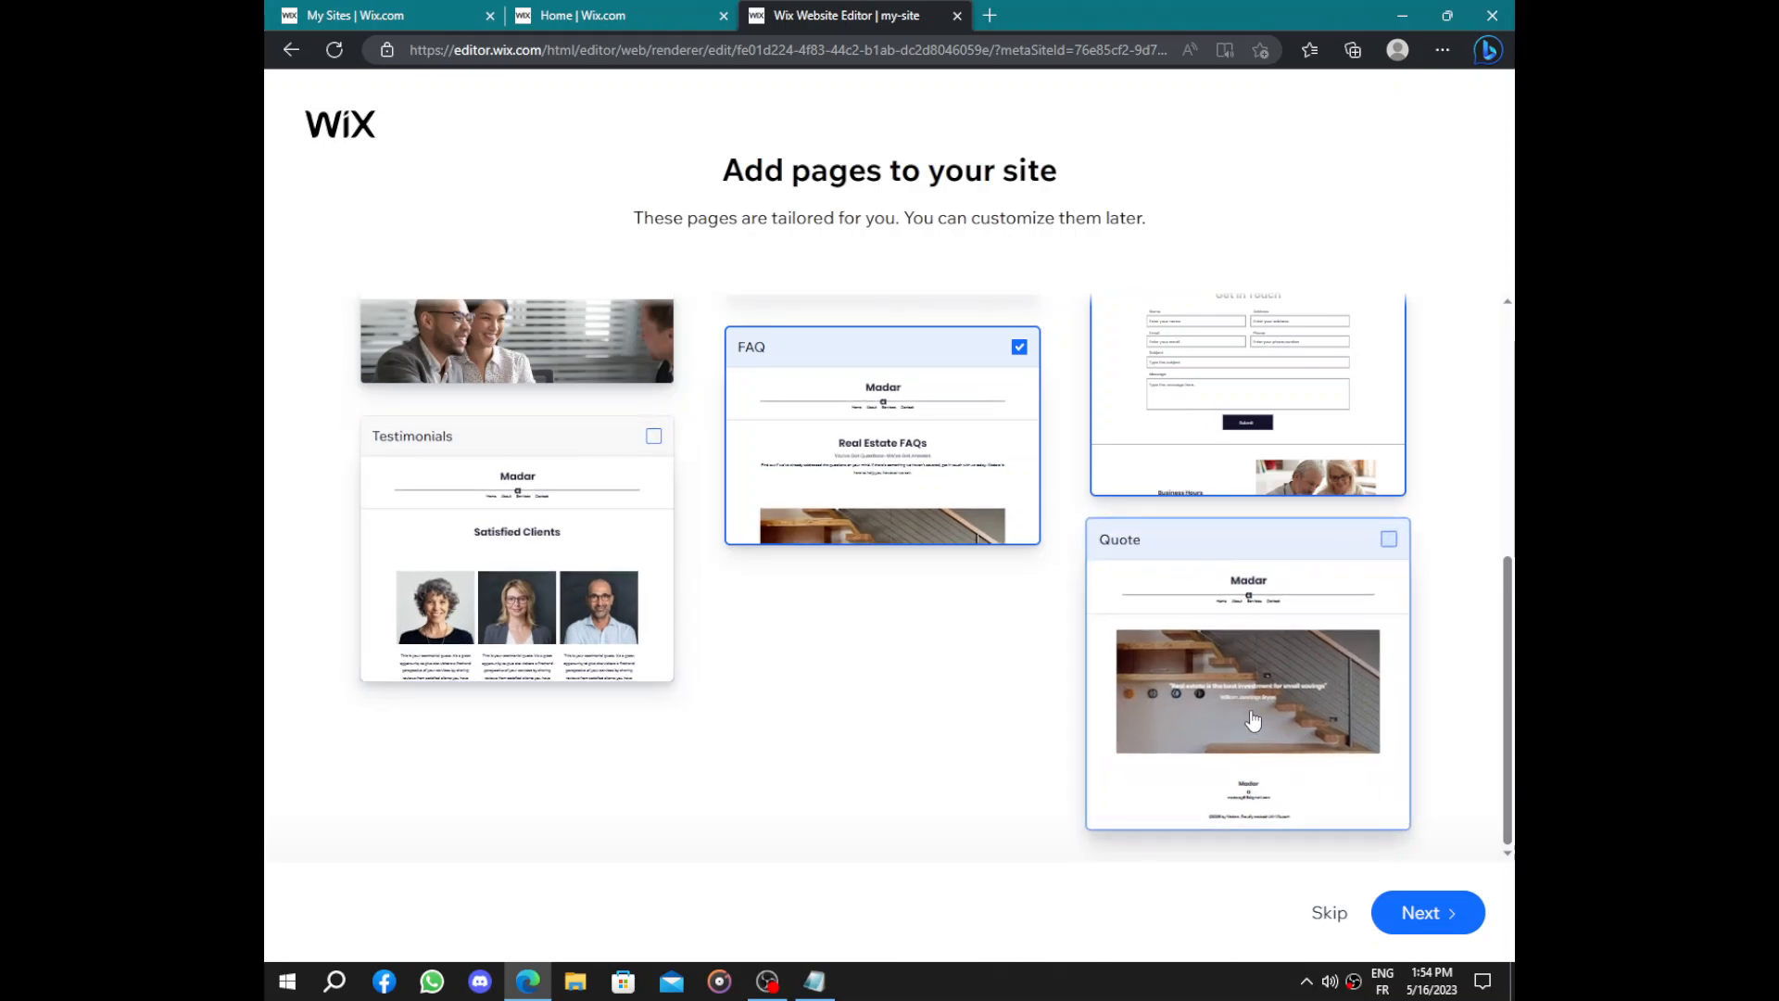
pyautogui.click(1153, 607)
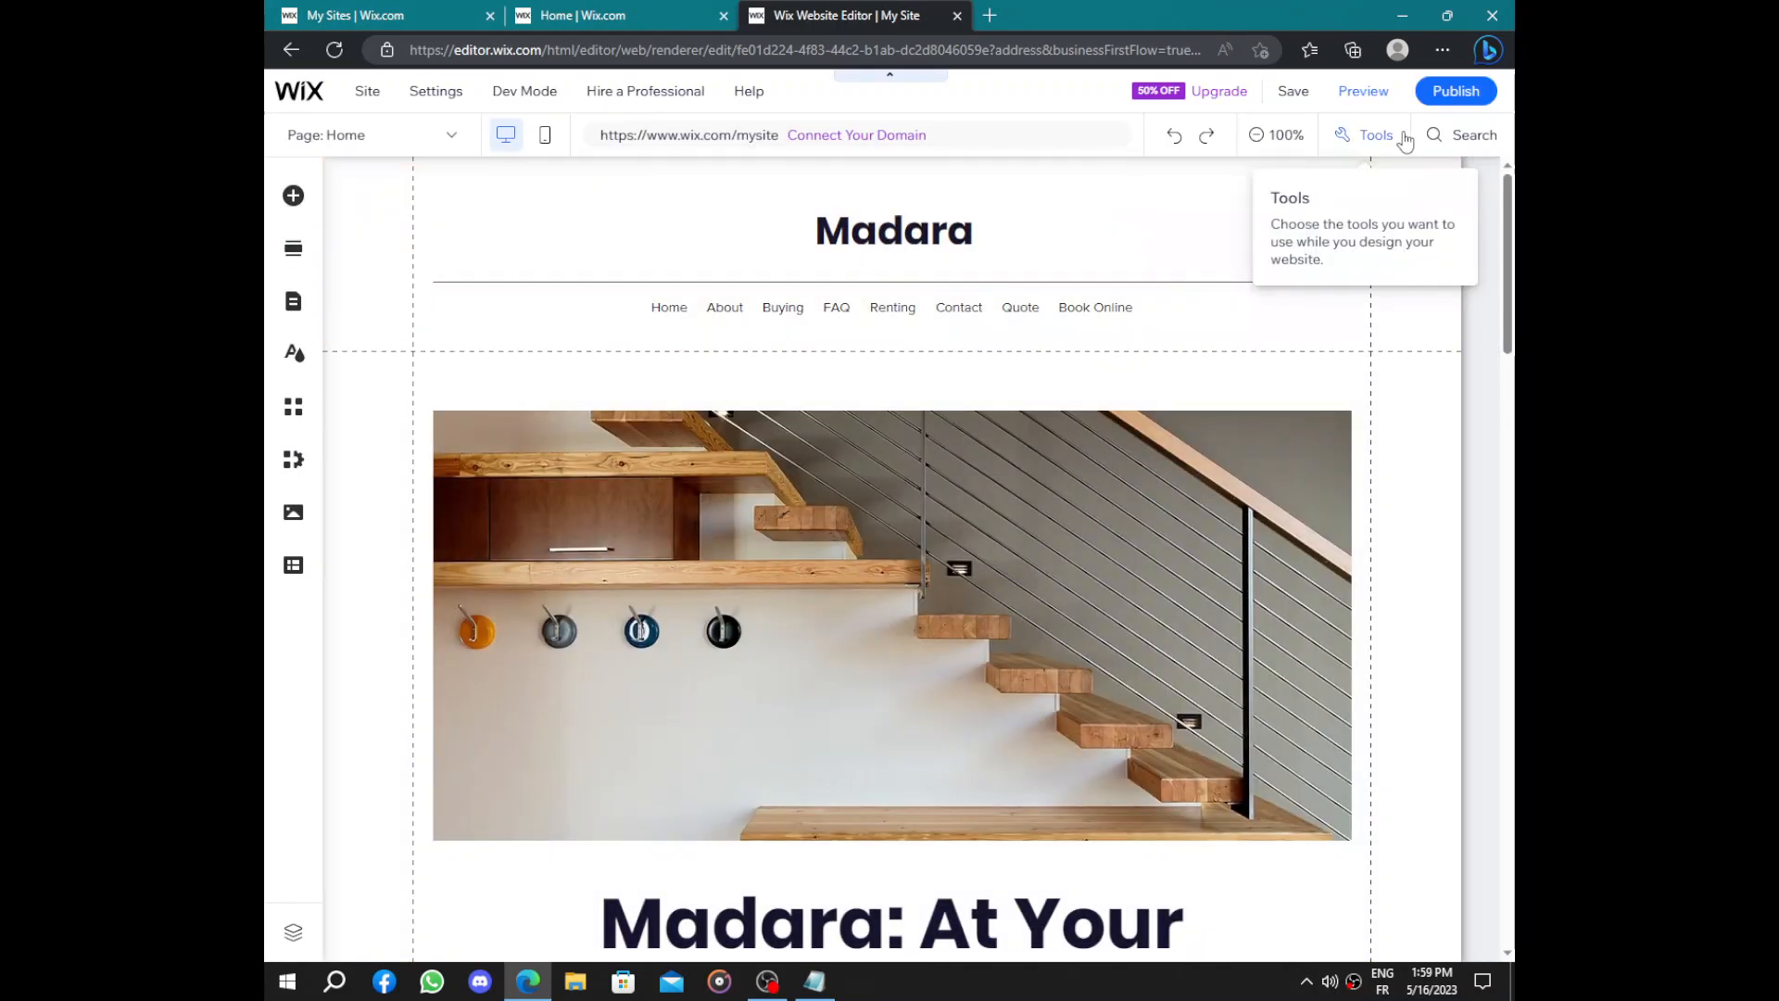
# Publish the site, then close the publishing dialog and decline editing the mobile version
pyautogui.click(1459, 93)
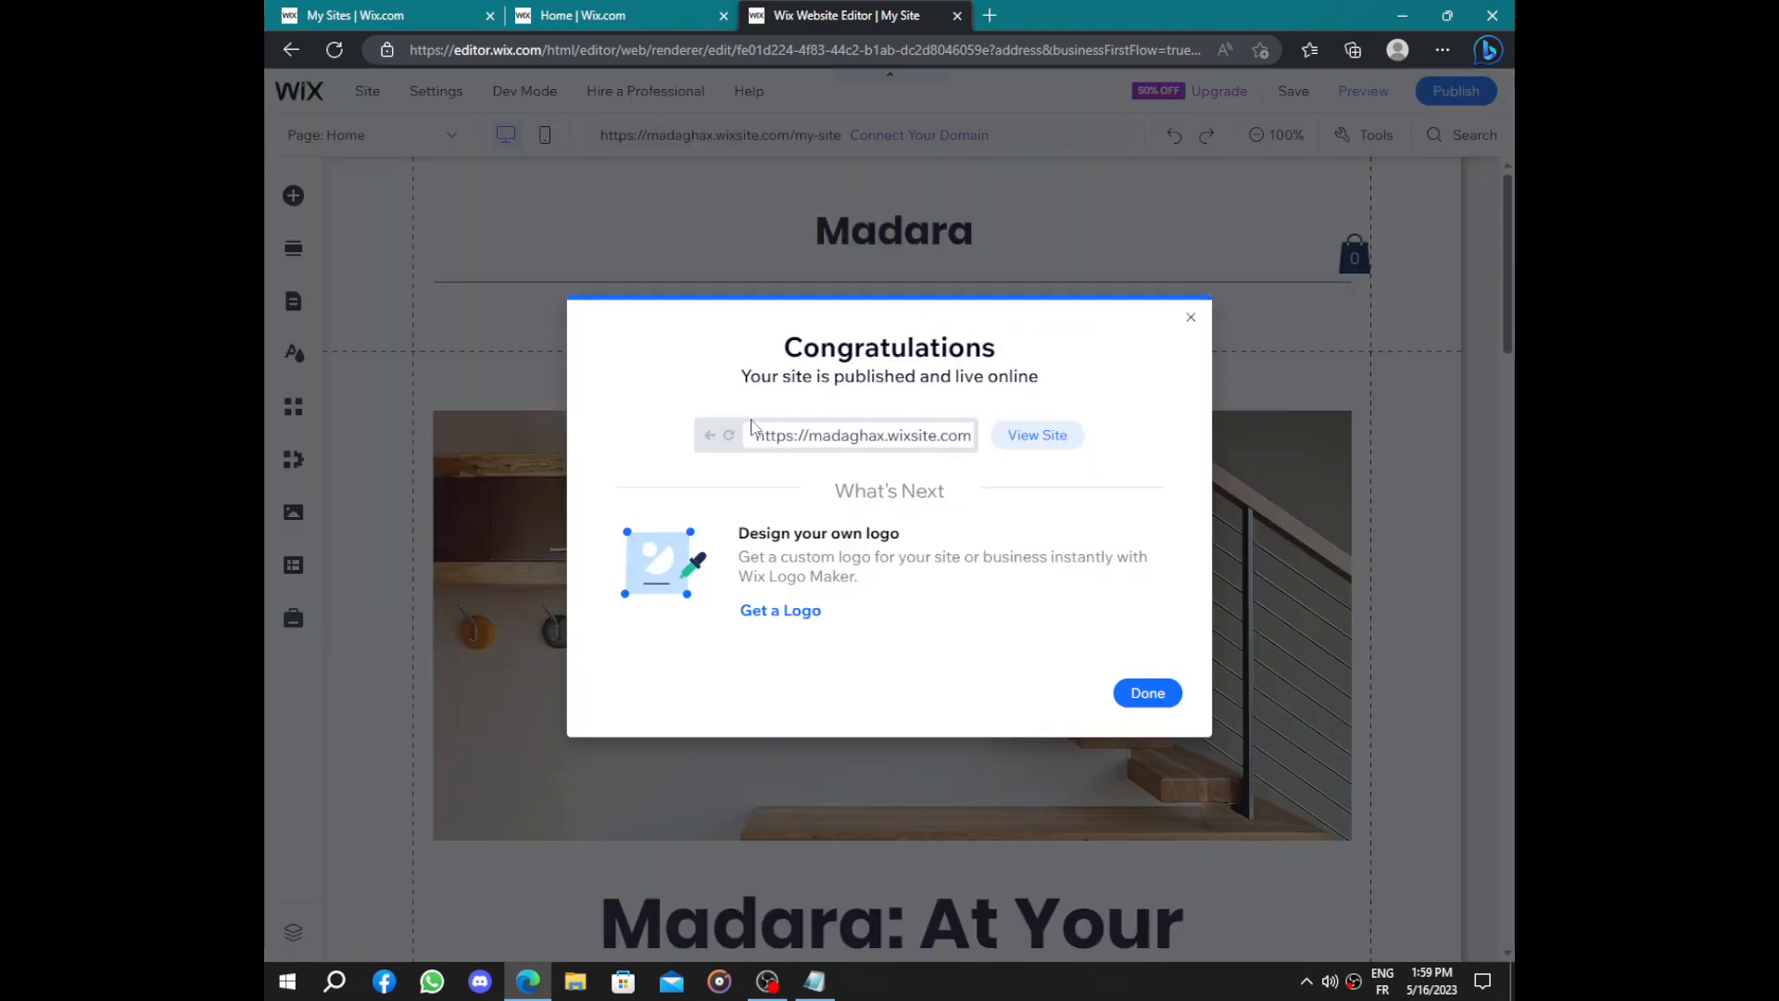
pyautogui.moveTo(753, 434); pyautogui.dragTo(971, 409)
pyautogui.click(653, 15)
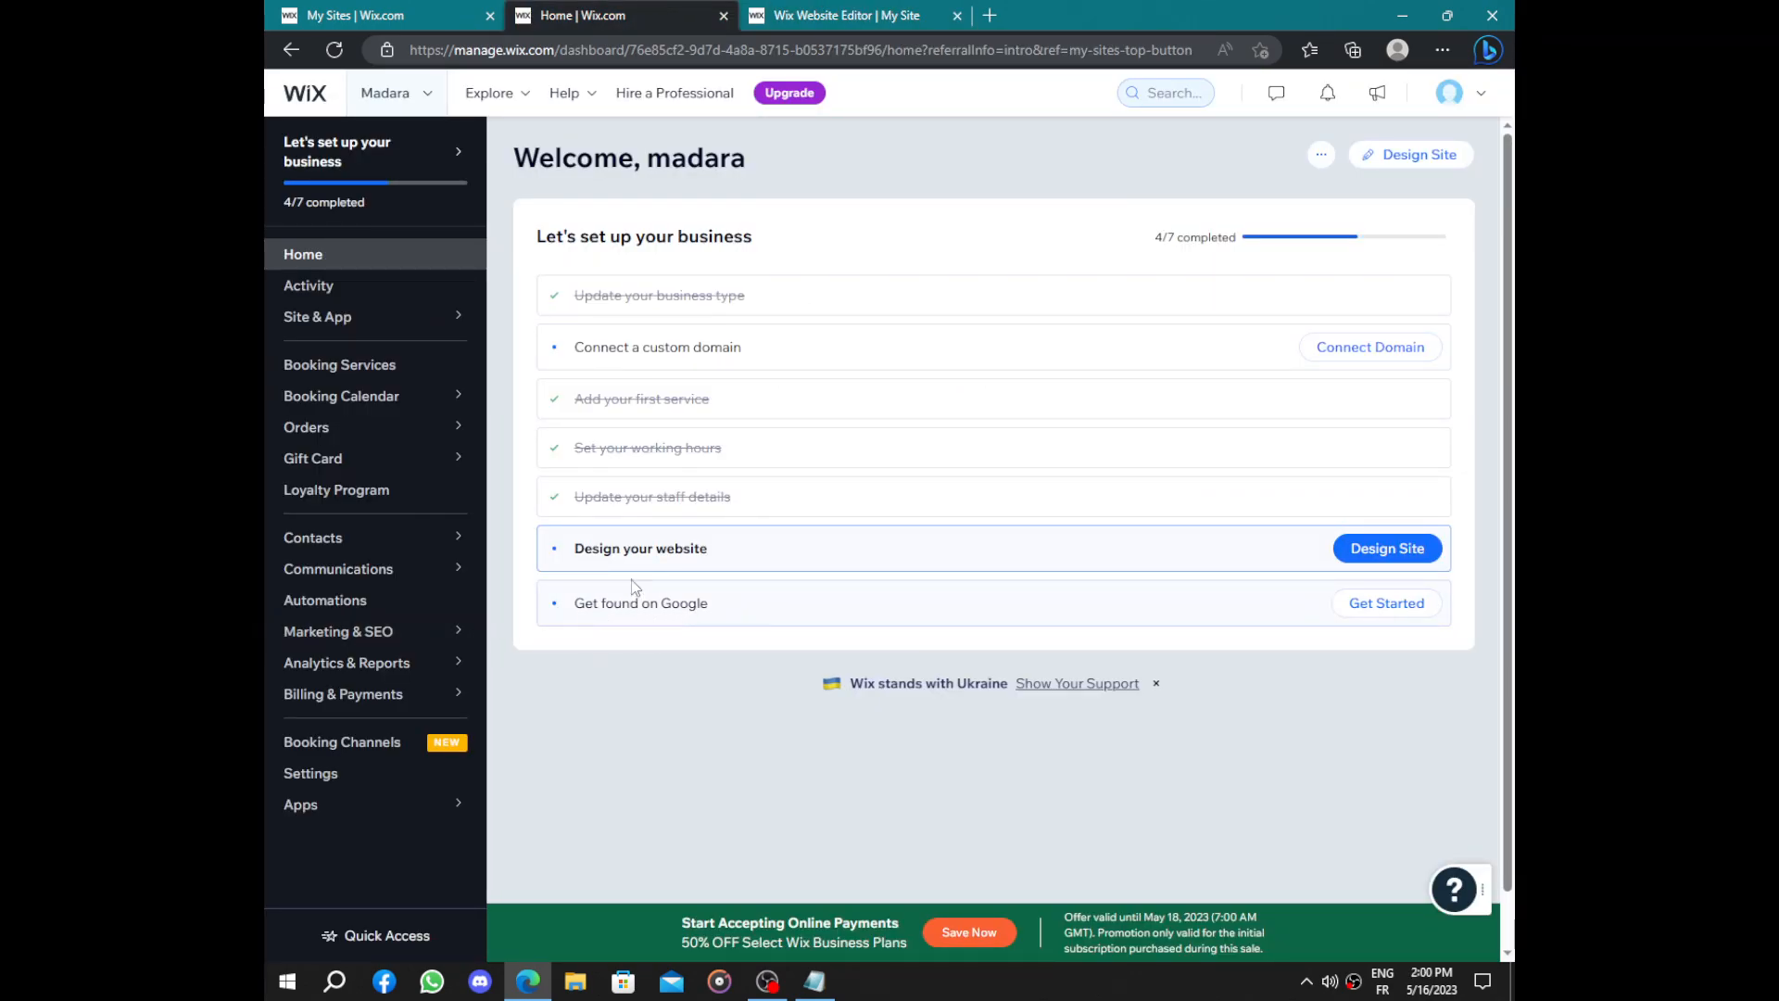
pyautogui.click(880, 15)
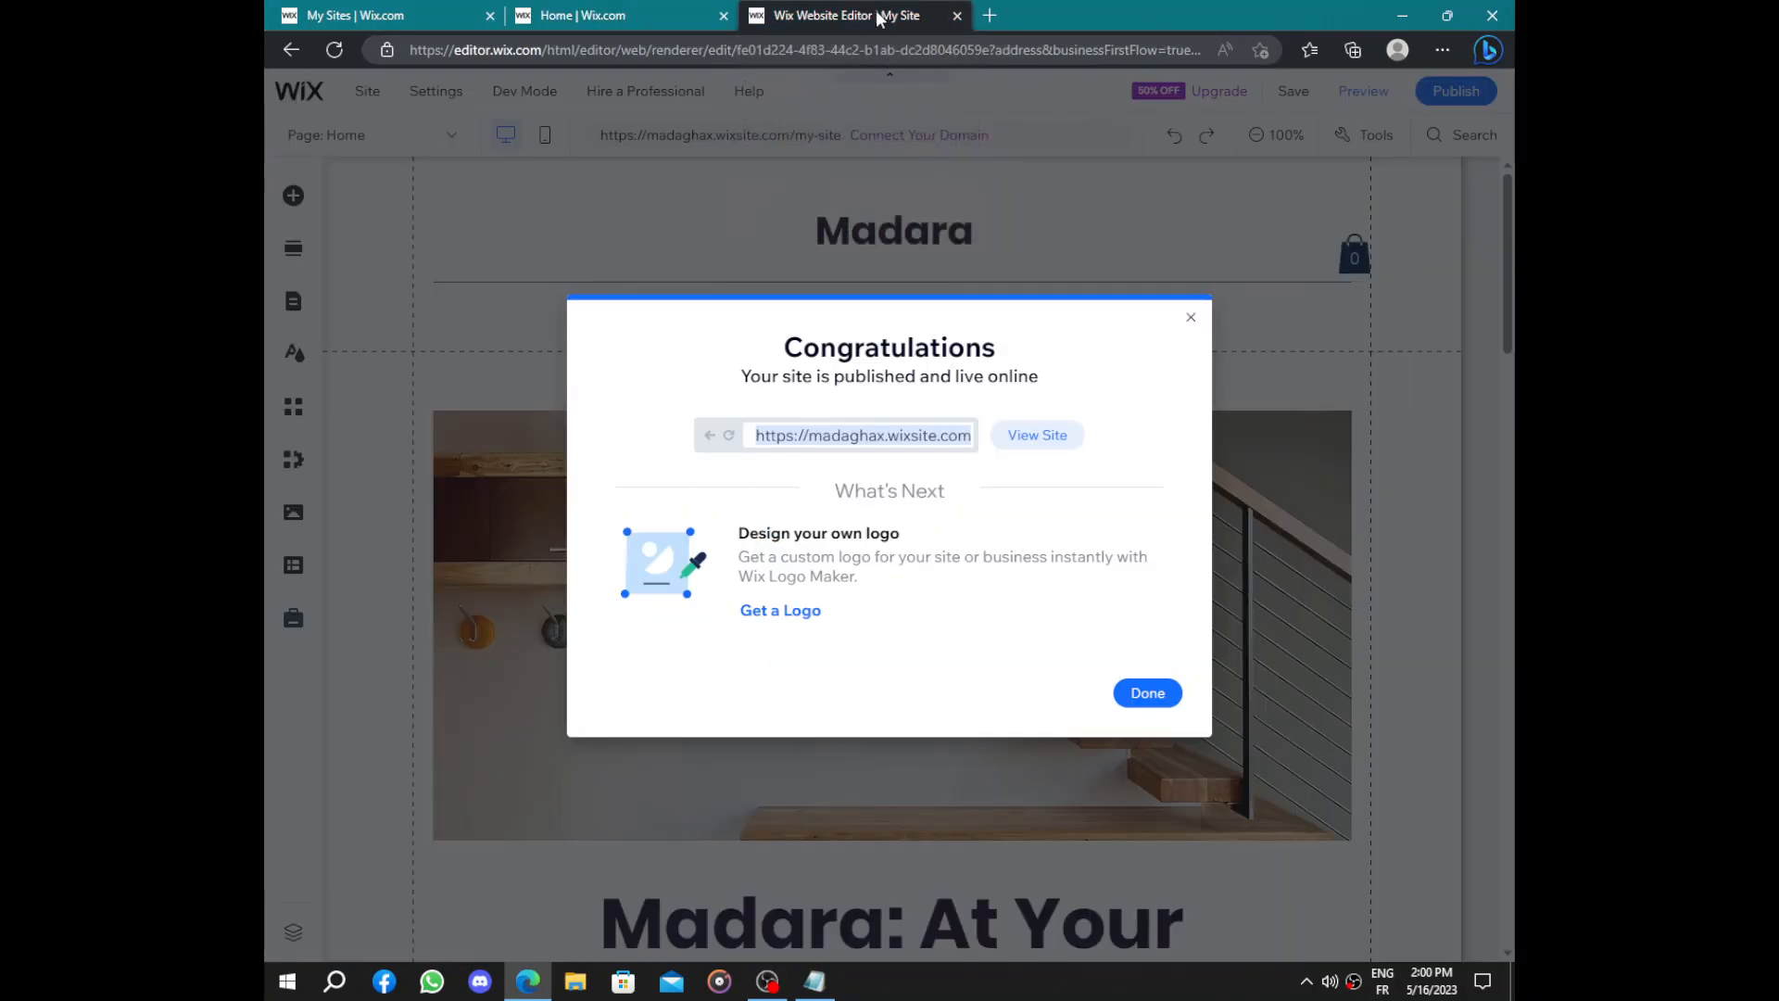
pyautogui.click(1149, 690)
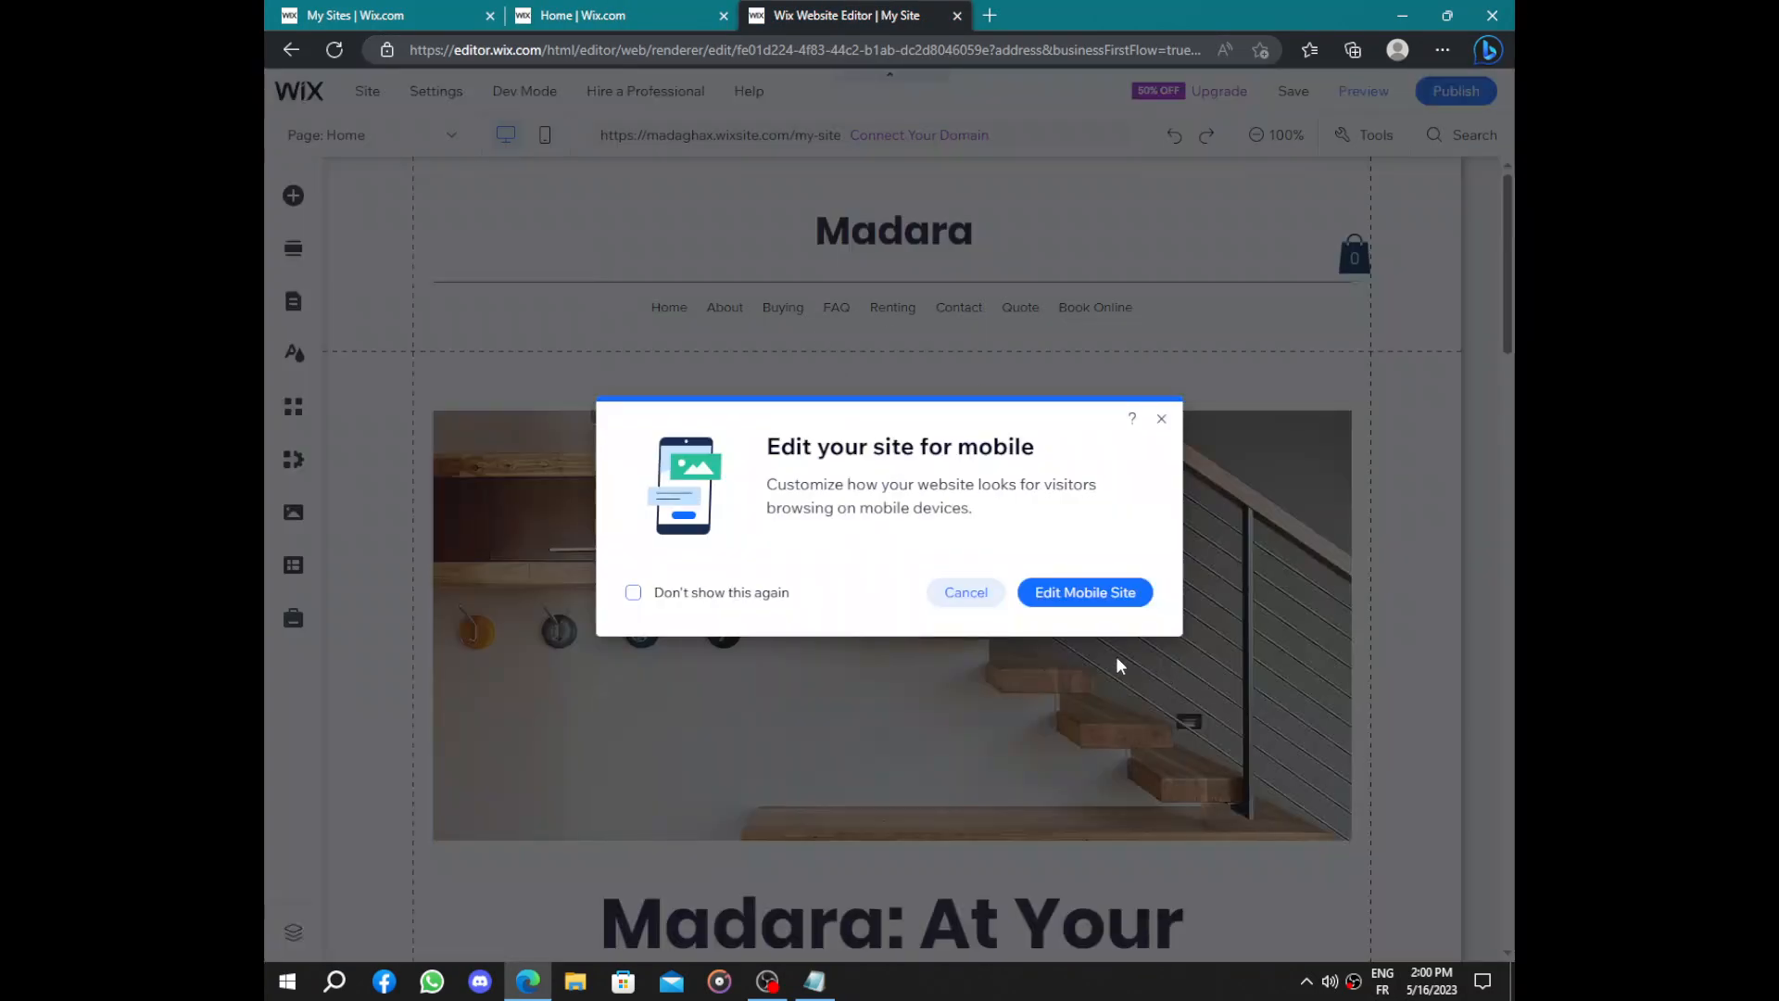
pyautogui.click(965, 592)
# Look over the homepage's sections from the header down past the image gallery and return to the header
pyautogui.scroll(-2, 865, 303)
pyautogui.scroll(2, 871, 312)
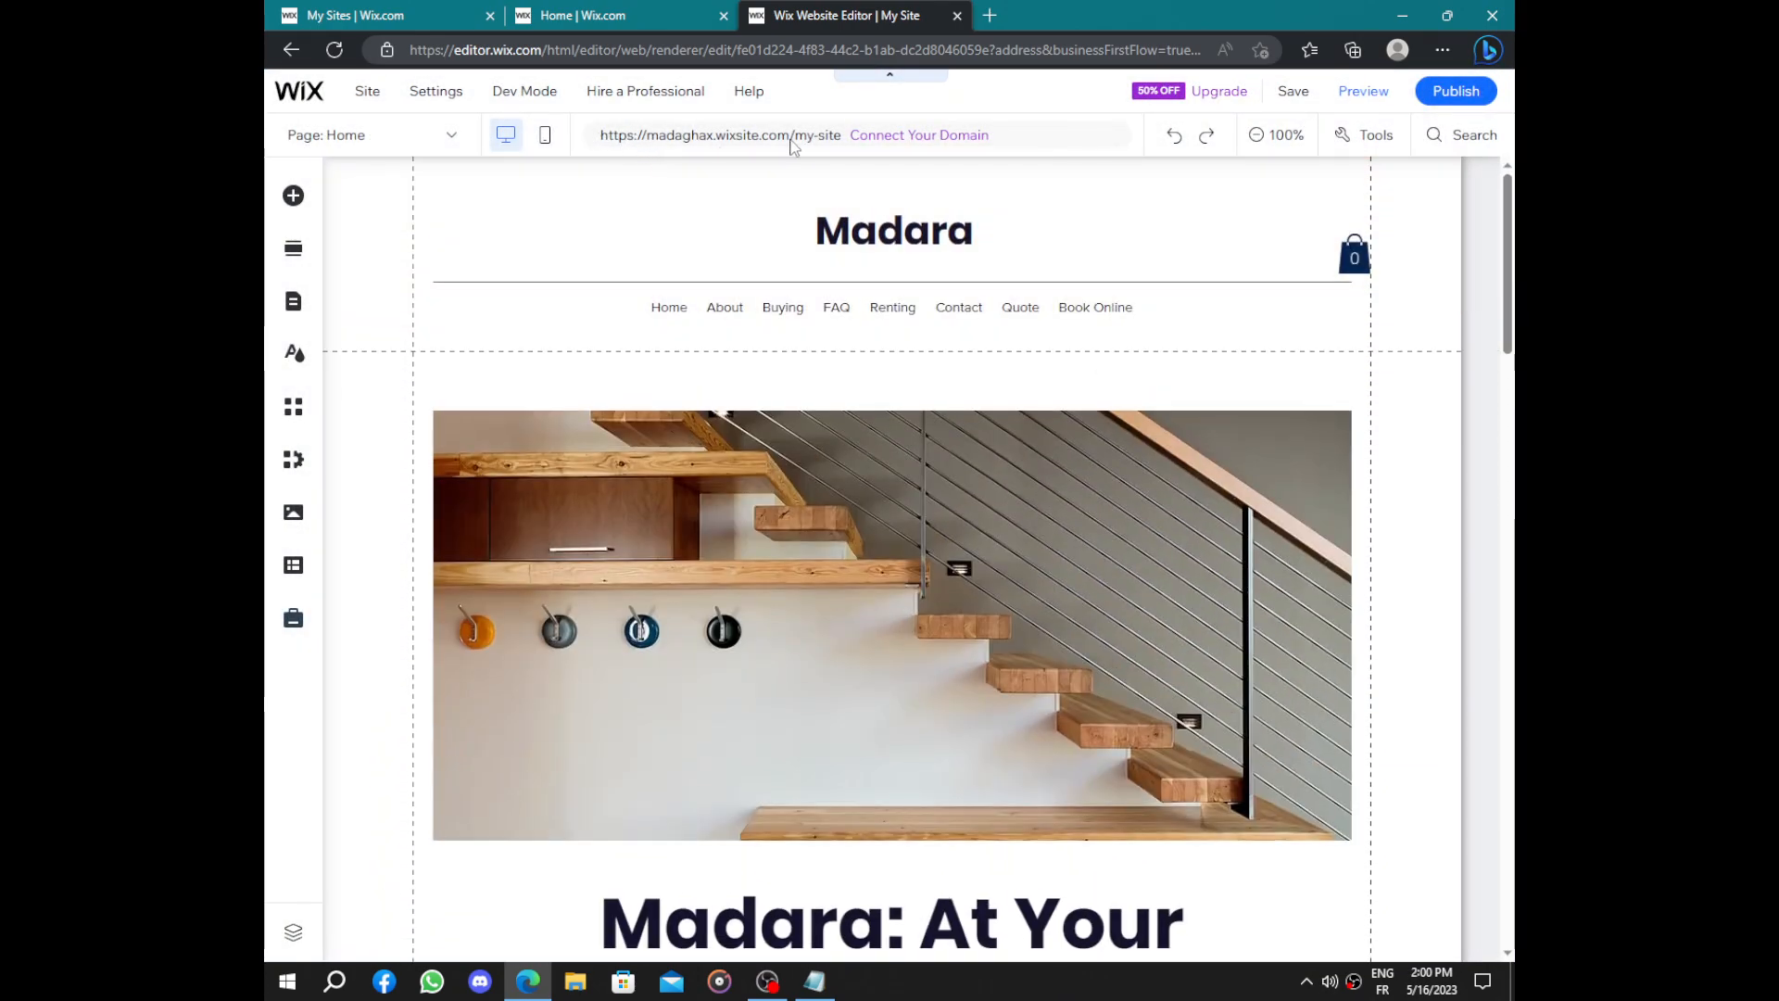
pyautogui.scroll(-12, 865, 347)
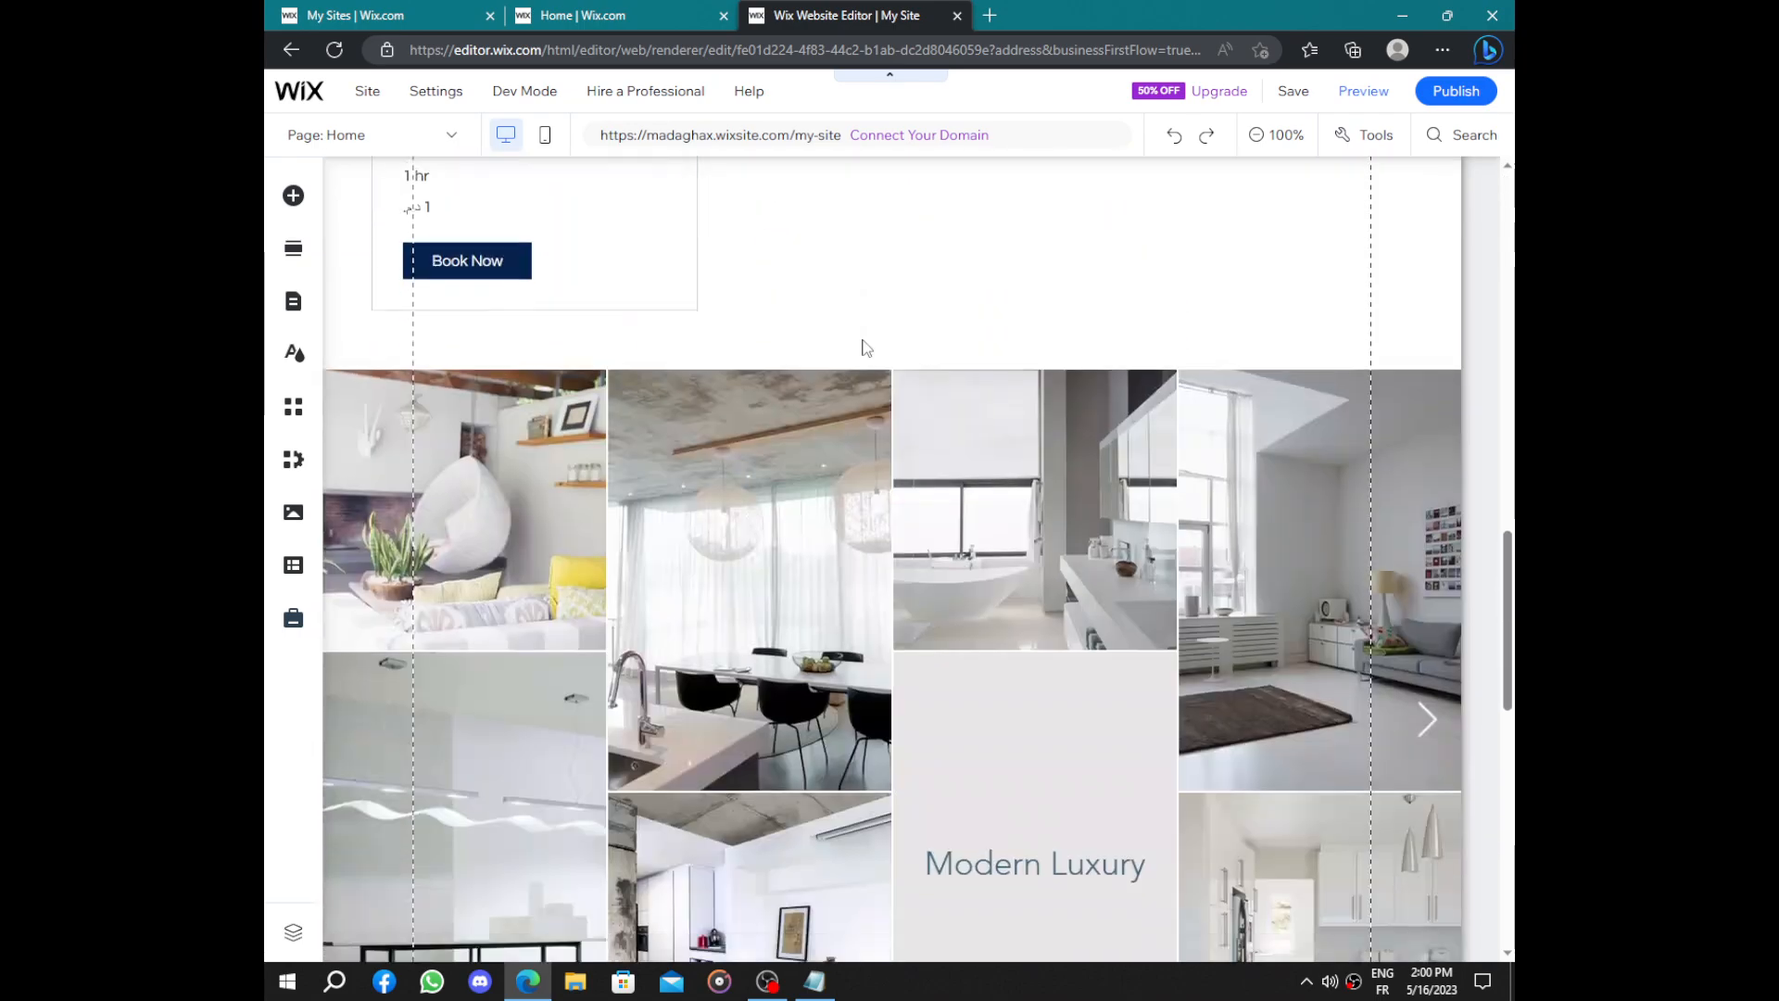
pyautogui.scroll(-5, 865, 347)
pyautogui.scroll(15, 865, 347)
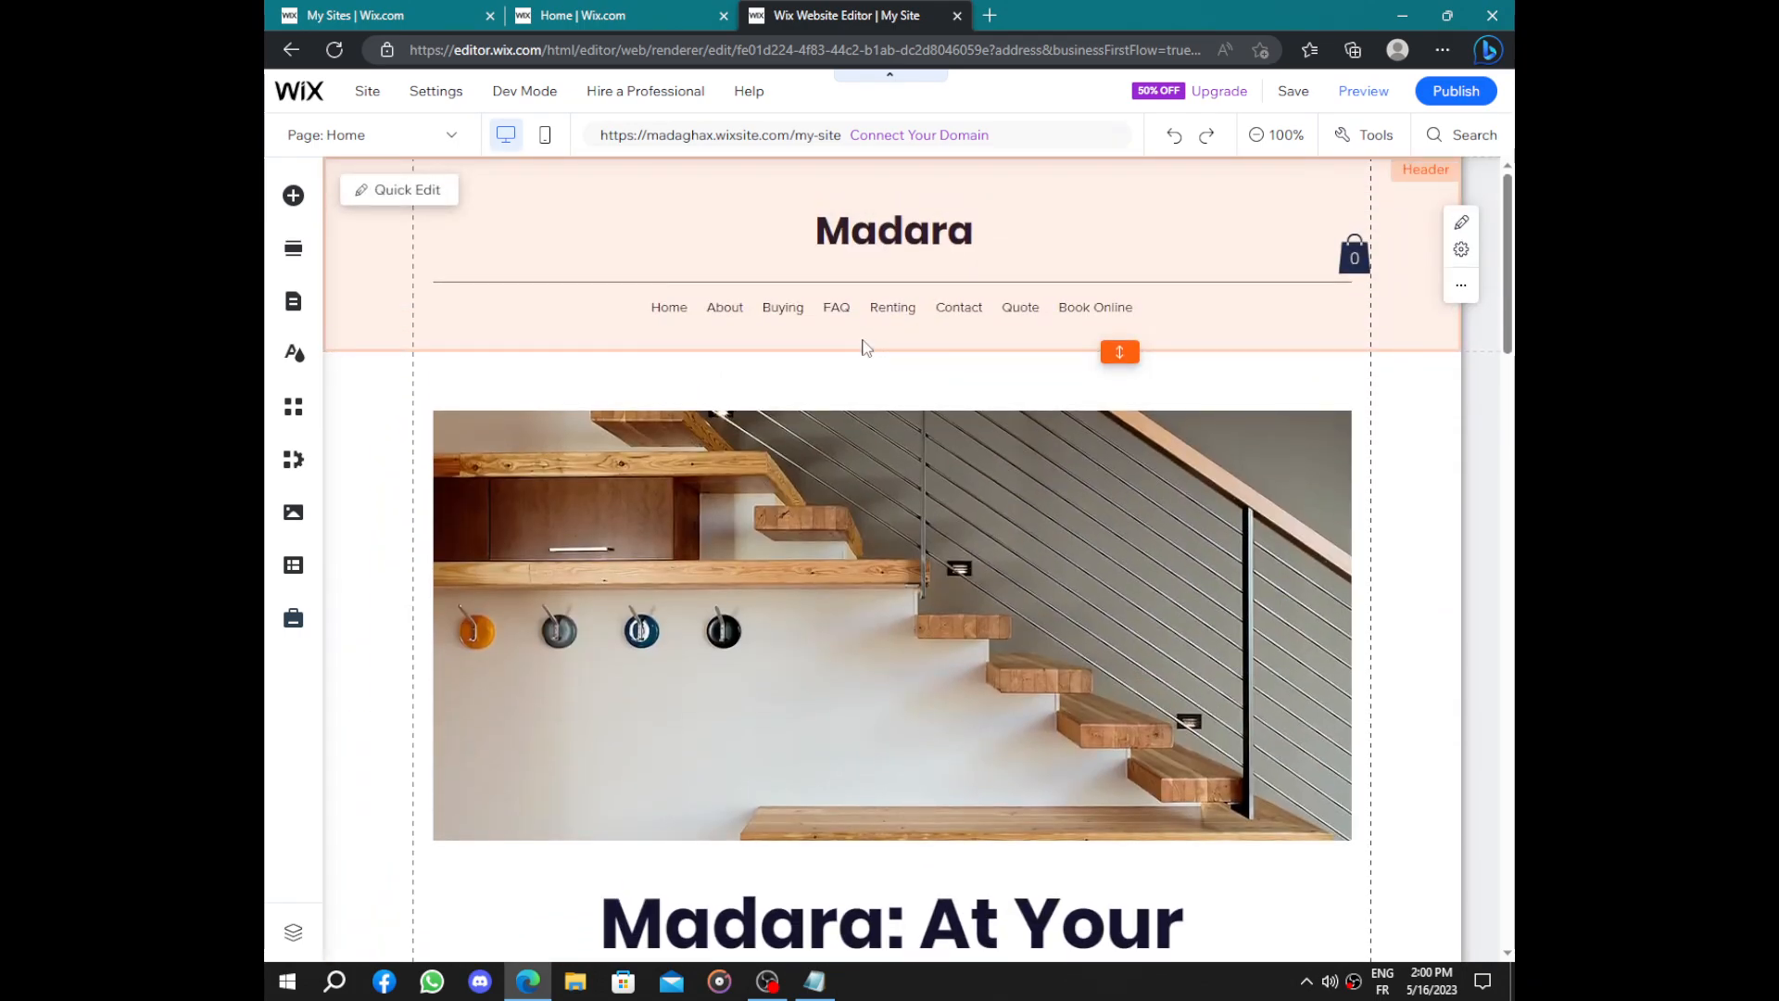